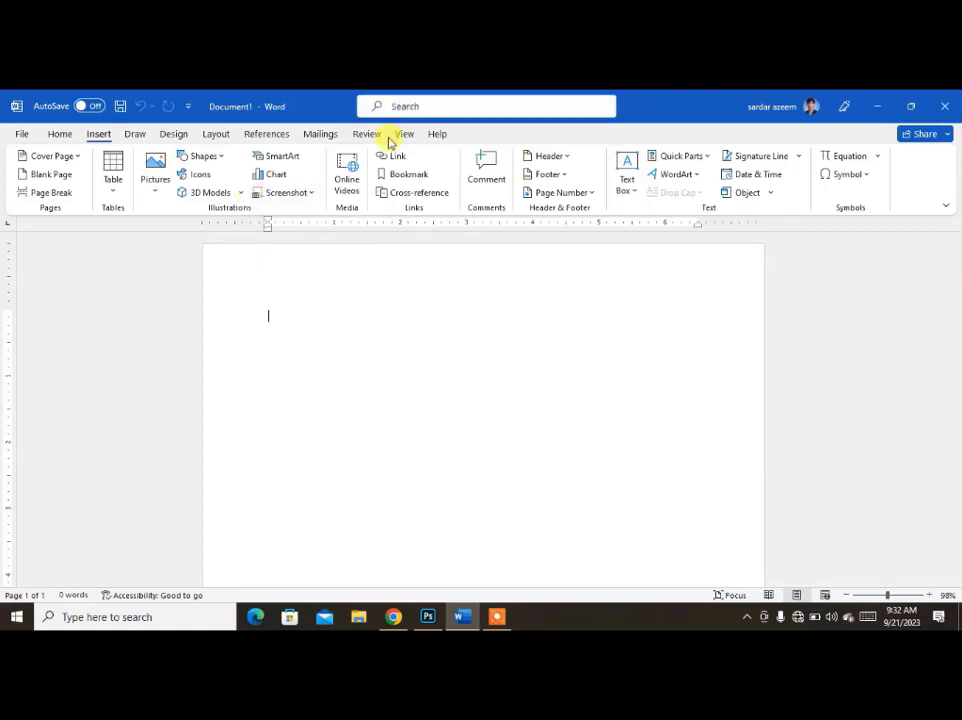
Draw a rectangle about 3.01" high and 4.92" wide in the upper part of the page.
click(204, 156)
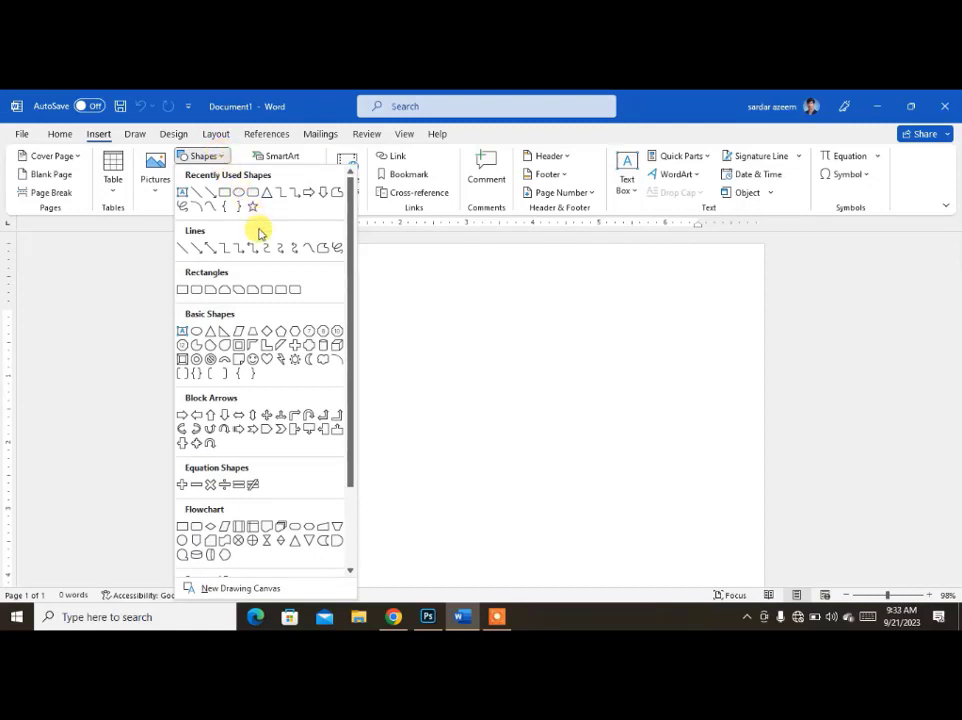
scroll(275, 410, down, 3)
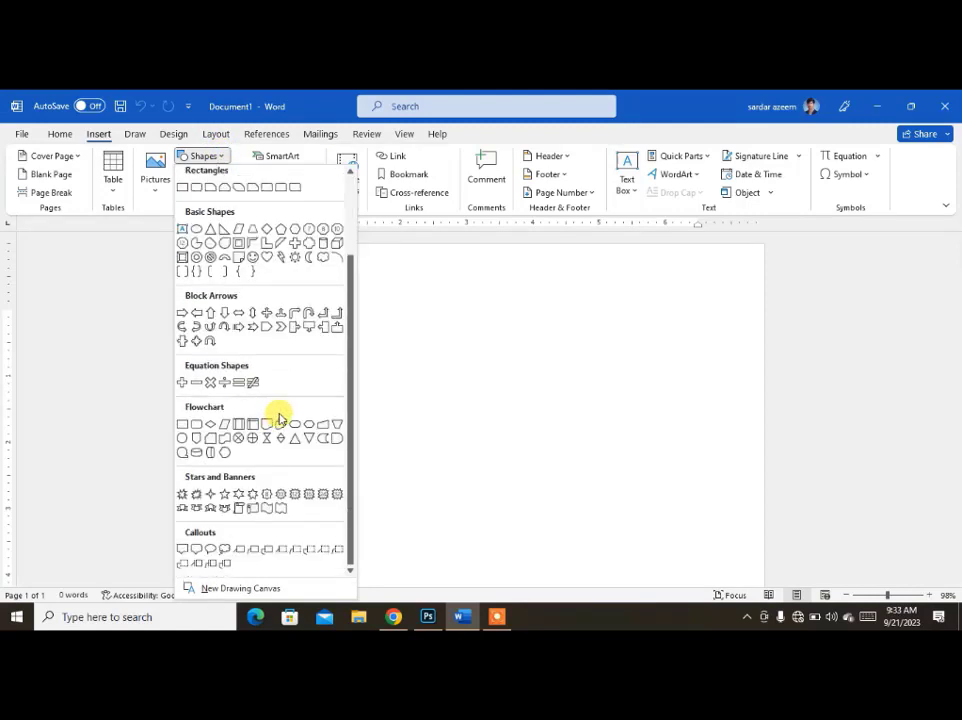
scroll(286, 382, up, 3)
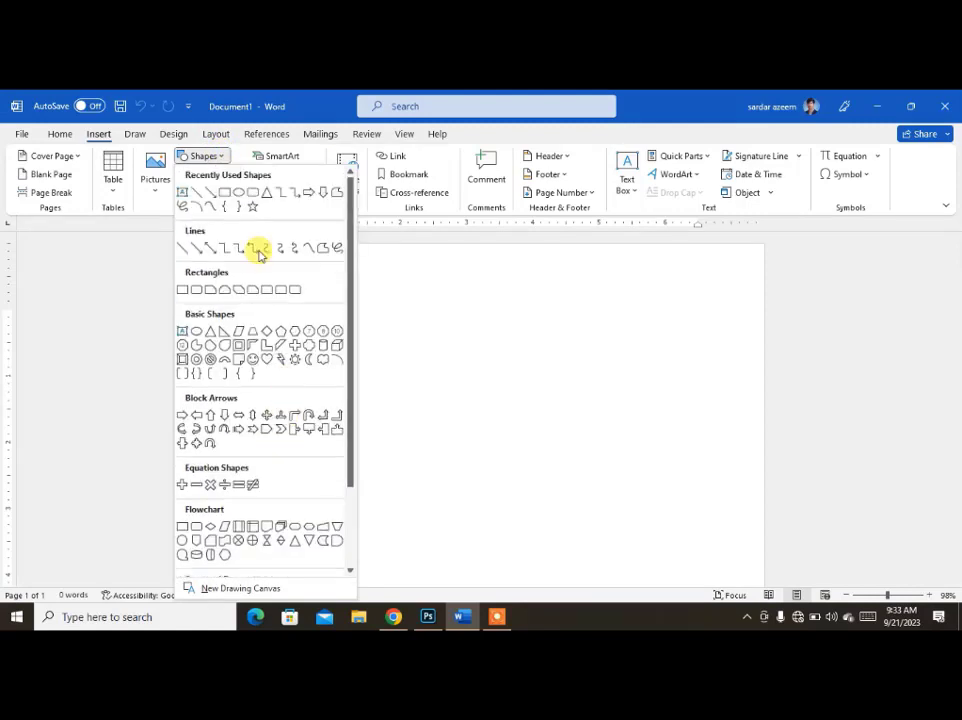
click(225, 195)
drag(294, 303, 549, 474)
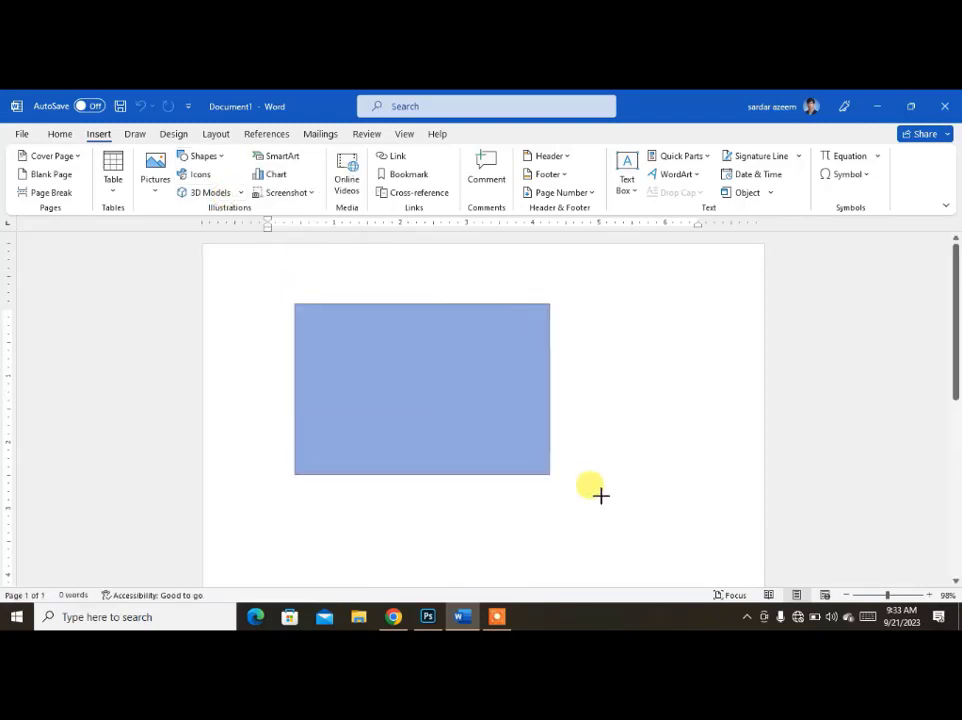
drag(600, 495, 620, 503)
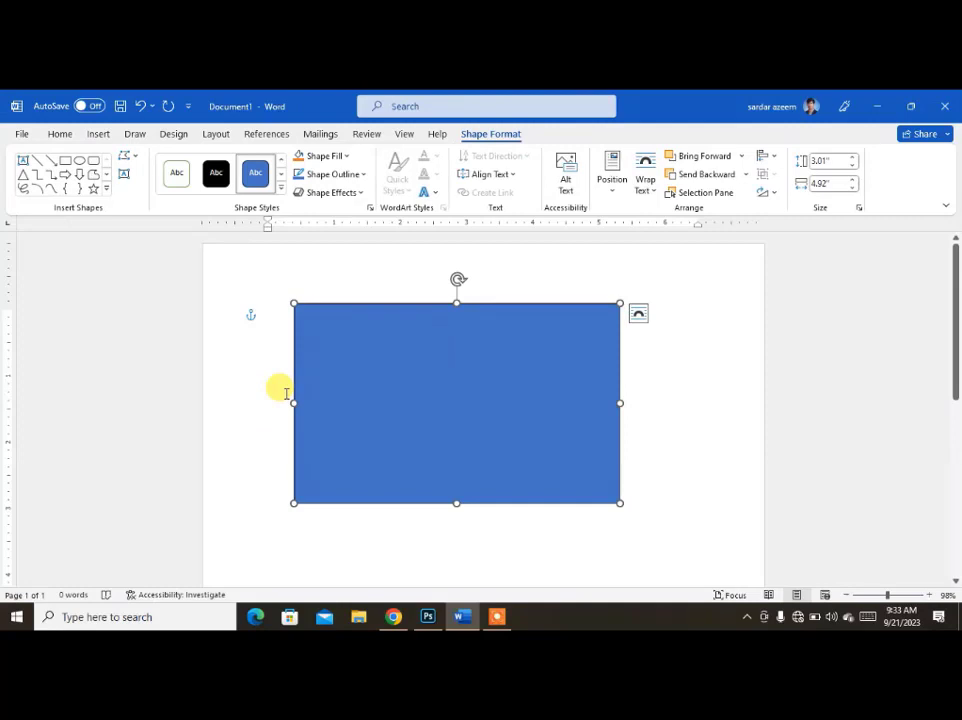
click(358, 527)
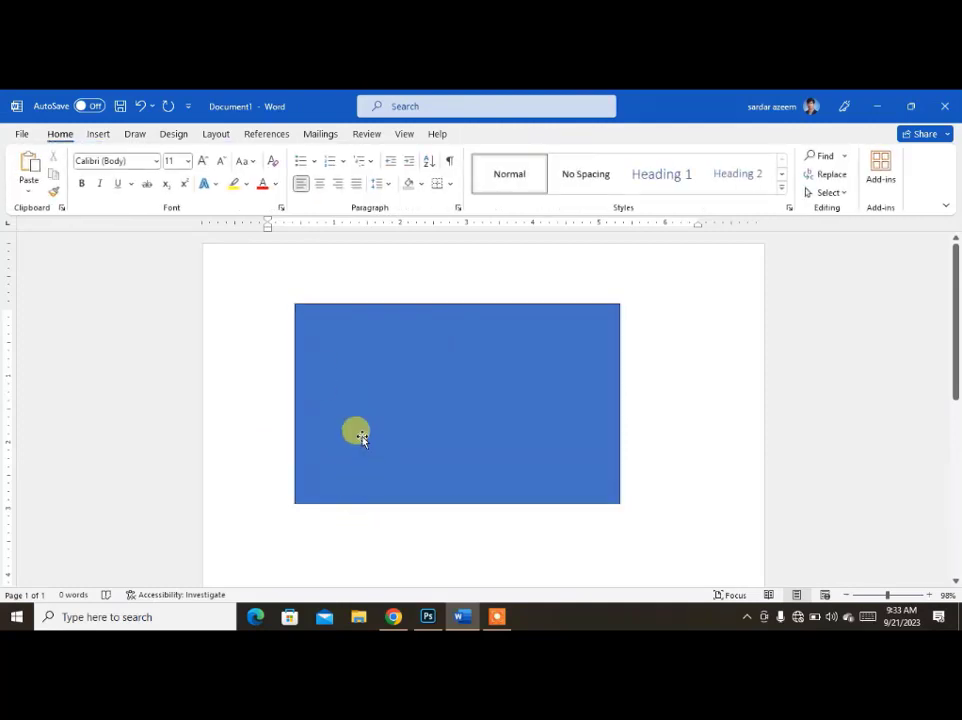
Change the blue rectangle's shape to a hexagon.
click(396, 350)
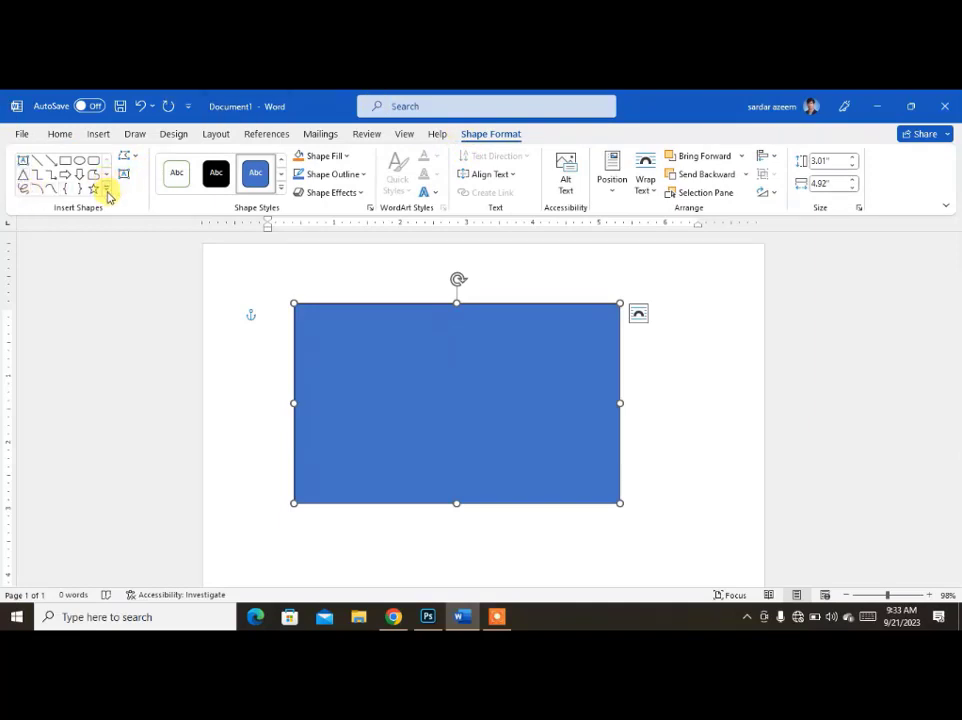
click(135, 157)
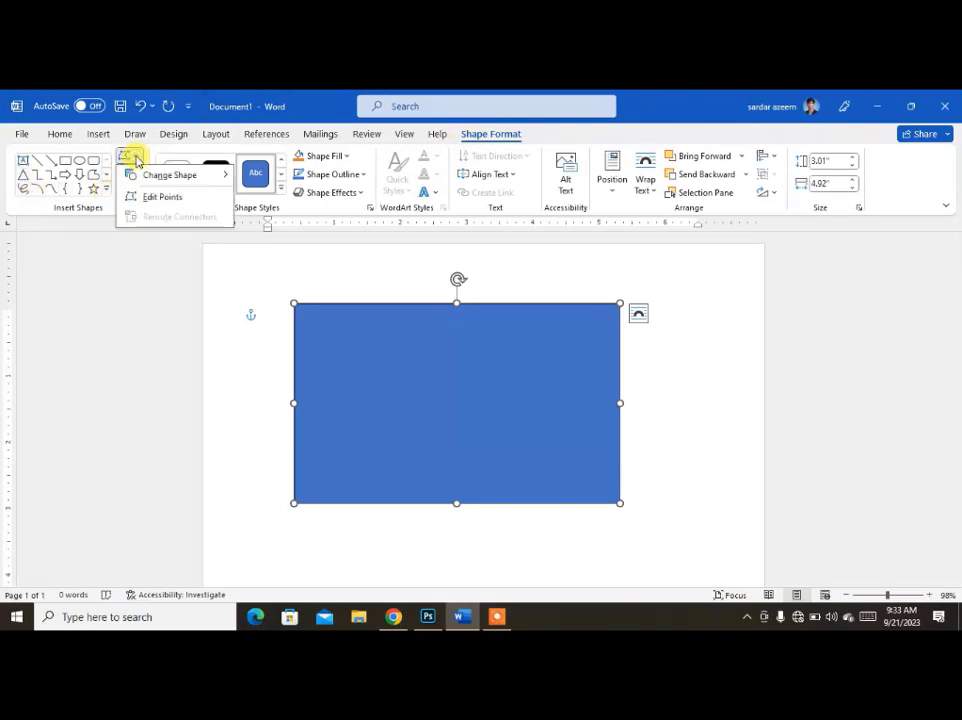
mouse_move(145, 176)
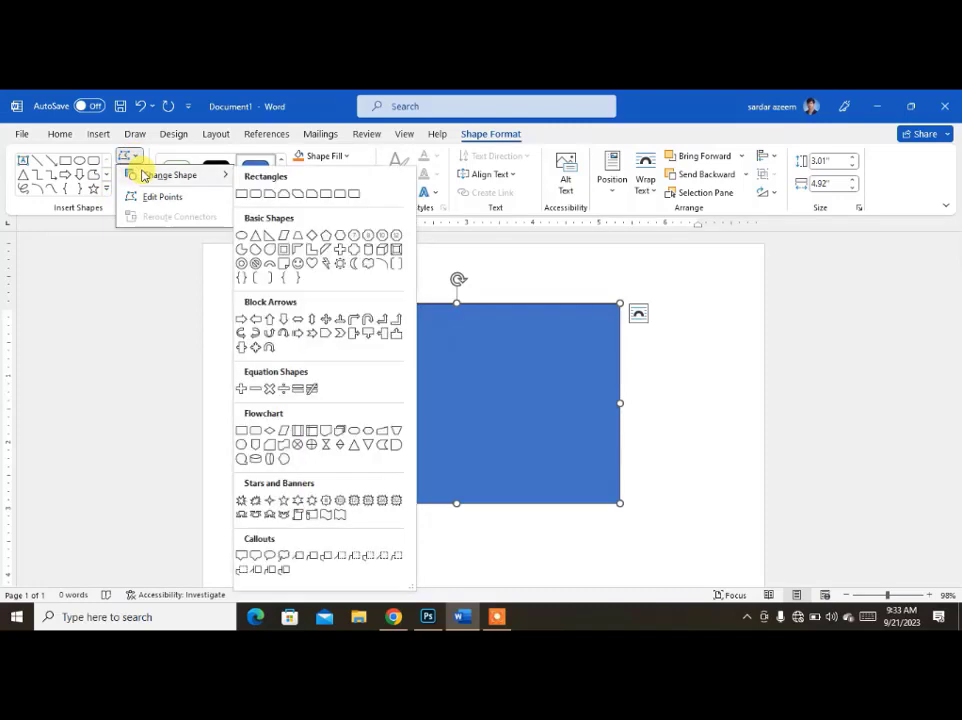
click(340, 236)
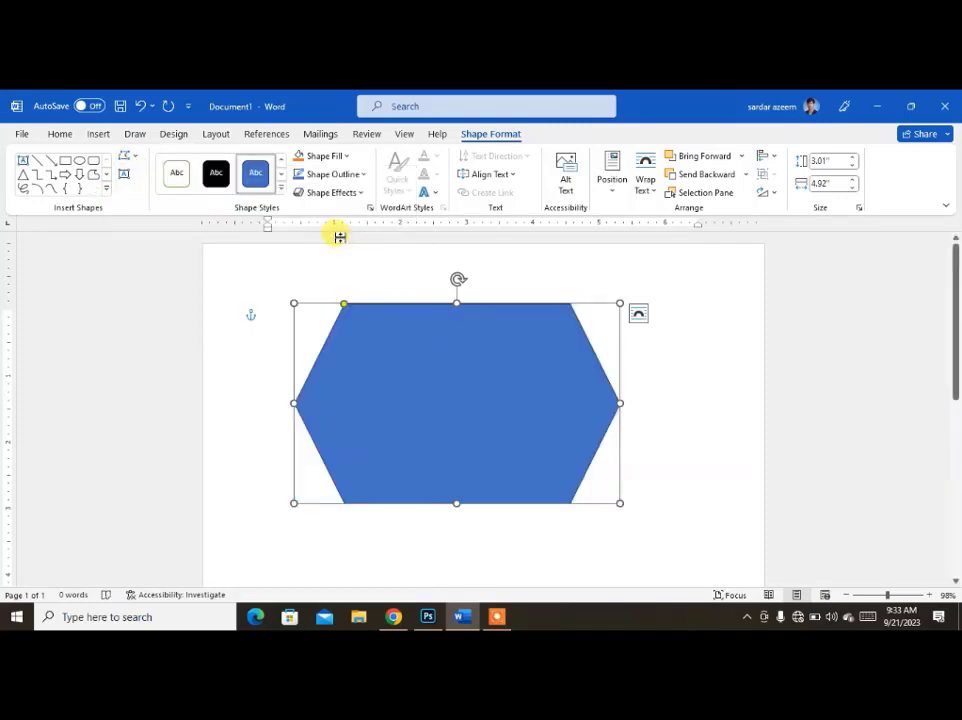
Edit the hexagon's points, moving the upper-left vertex in to the shape's middle and the lower-right vertex slightly outward.
click(133, 156)
click(150, 197)
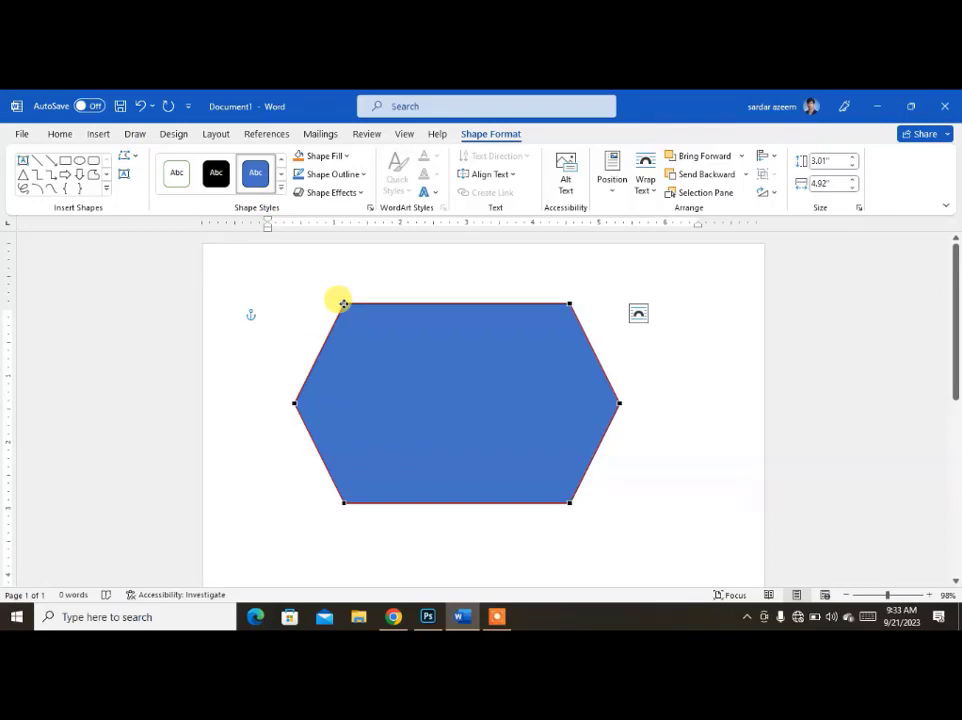
drag(343, 303, 483, 401)
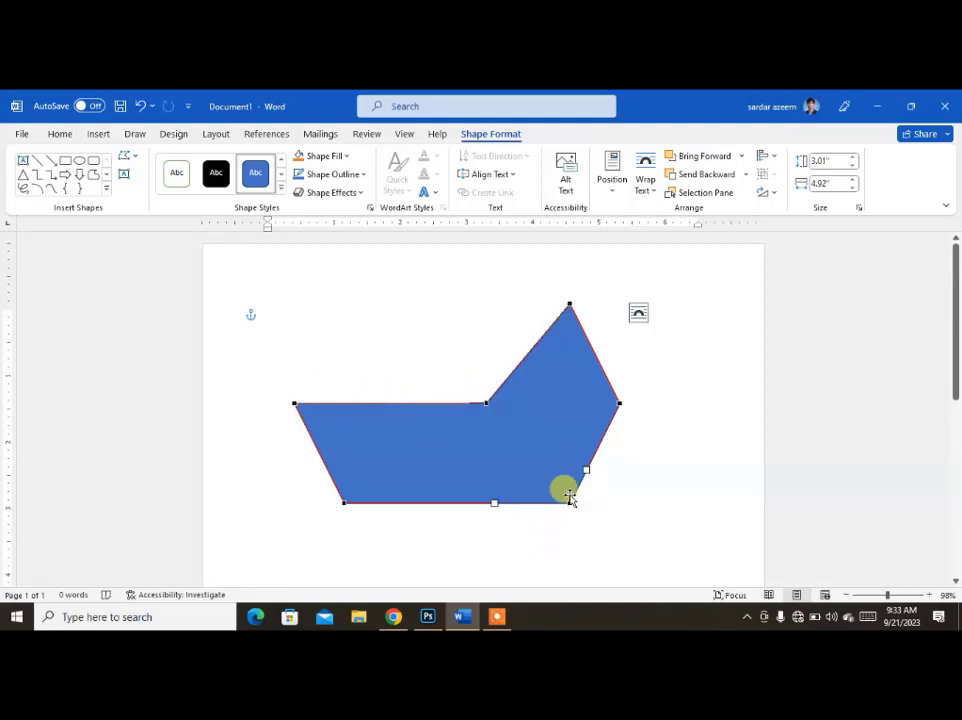
mouse_move(567, 503)
mouse_down()
mouse_move(582, 498)
mouse_move(582, 514)
mouse_up()
click(593, 476)
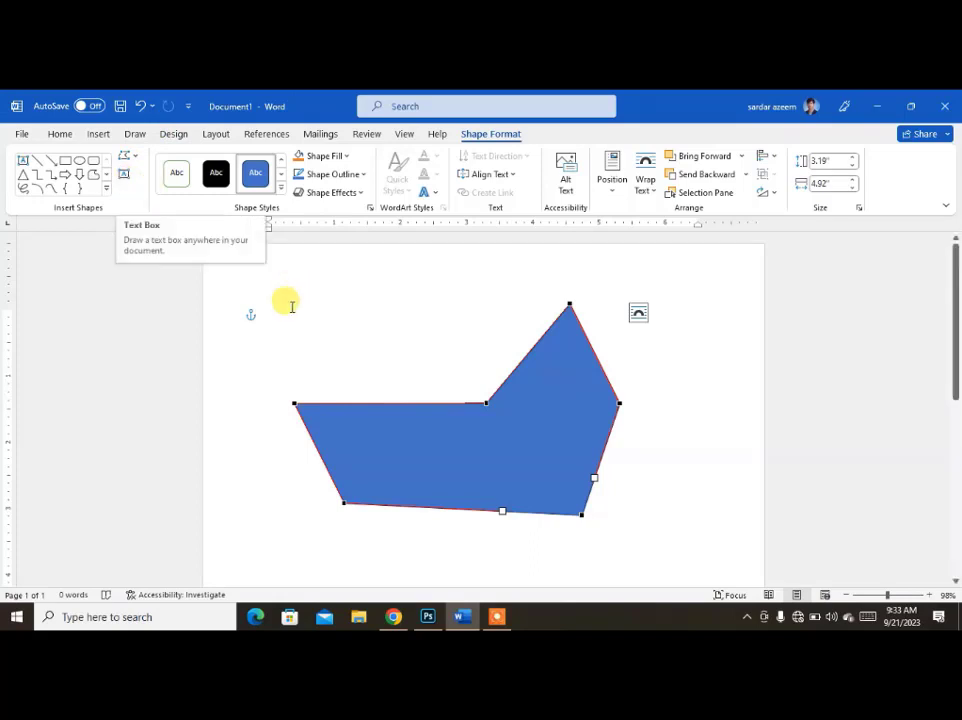
Finish editing points and delete the distorted shape from the page.
click(281, 312)
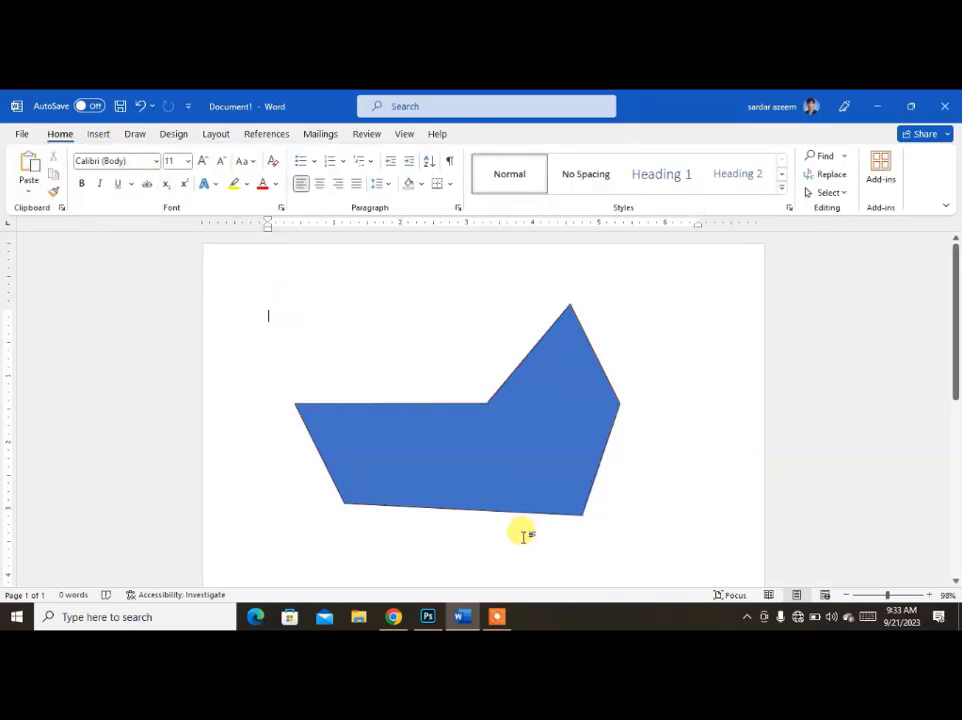
click(479, 468)
key(Delete)
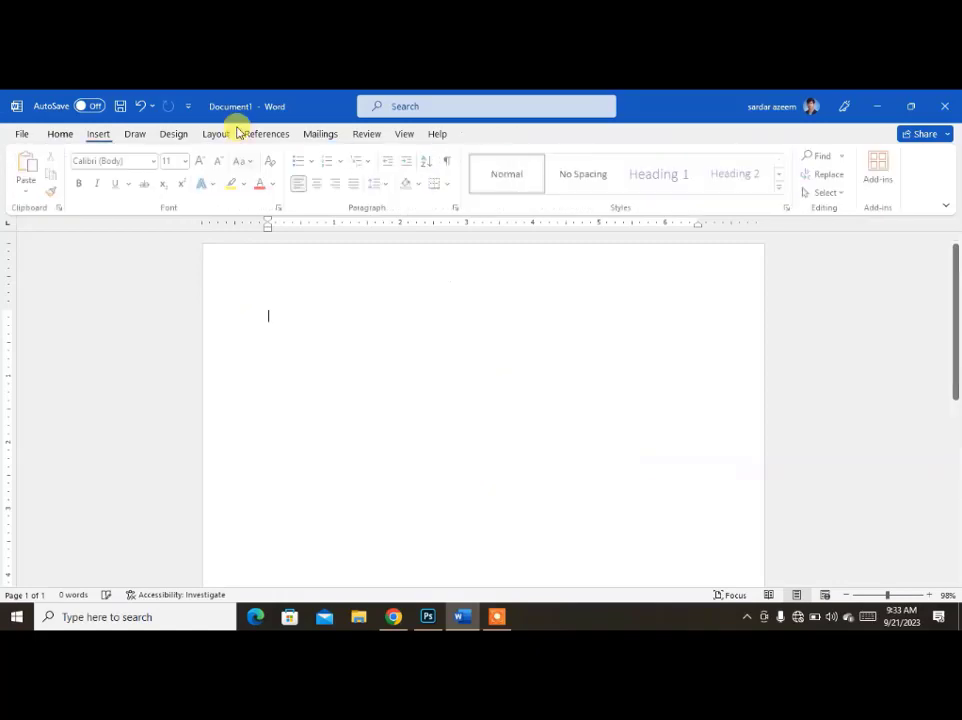
Draw a rectangle about 3.04" high and 5.12" wide in the upper part of the blank page.
click(97, 133)
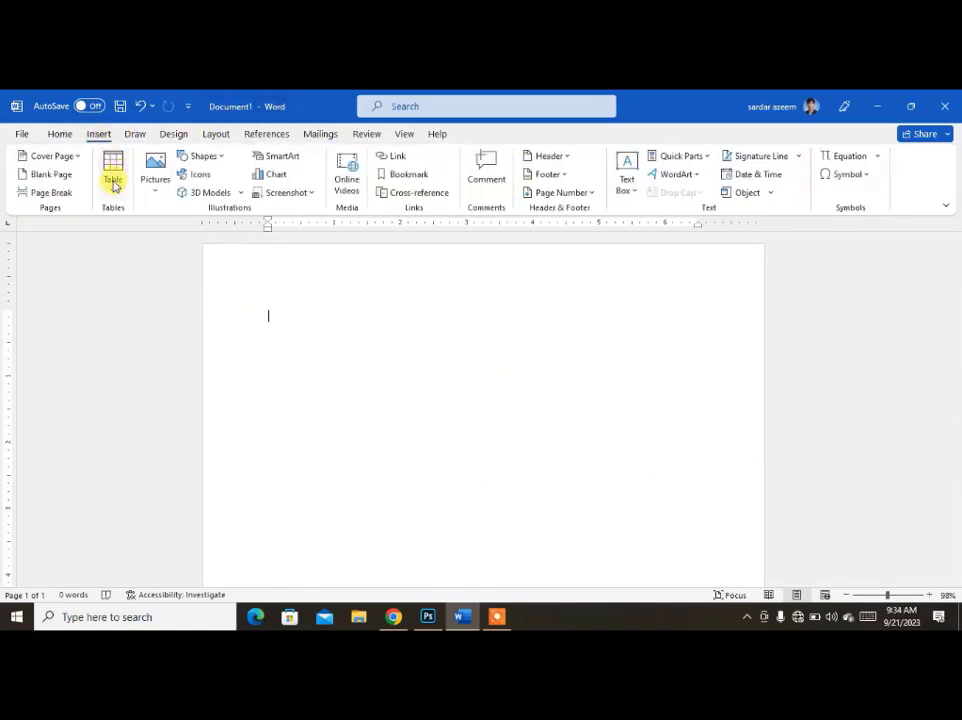
click(194, 156)
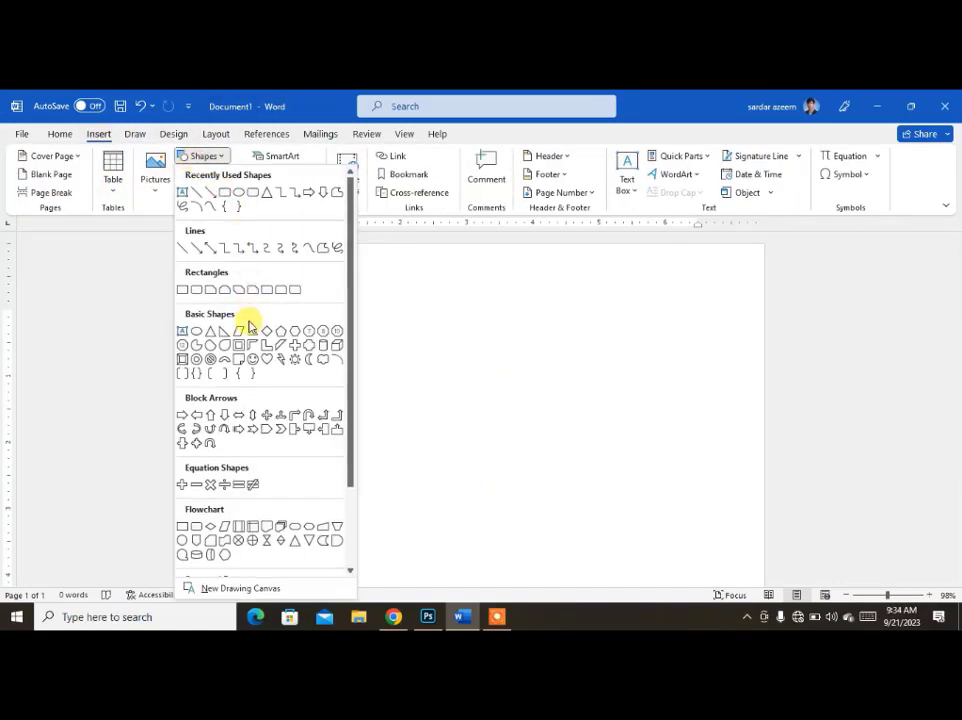
click(226, 194)
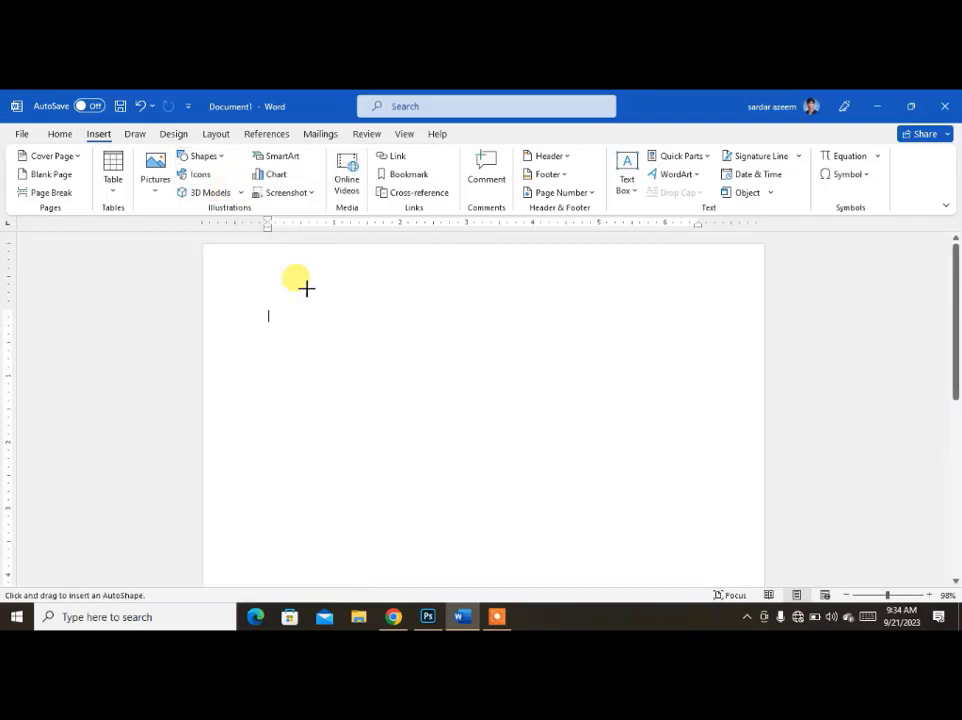
drag(307, 288, 646, 490)
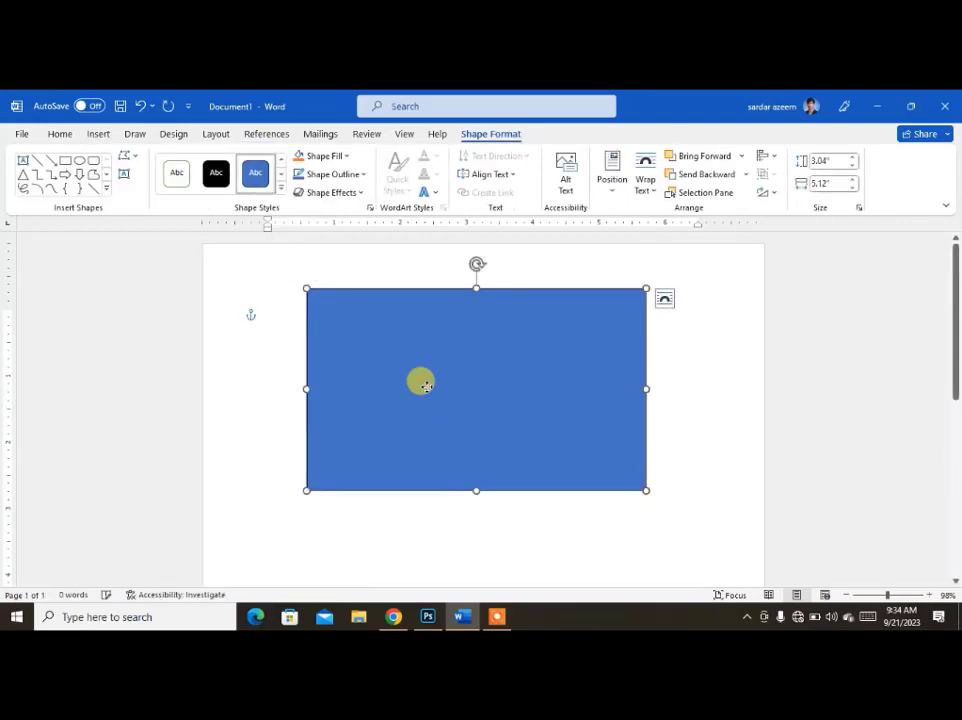
Add the text "PICT Computer" inside the rectangle.
right_click(424, 386)
click(478, 339)
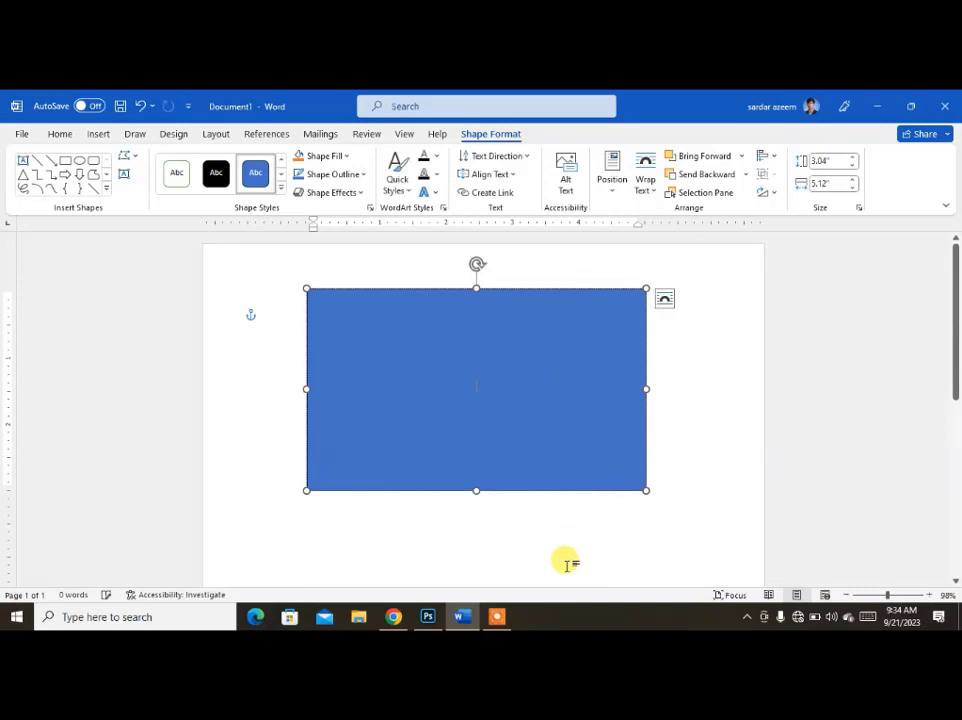
text(PICT)
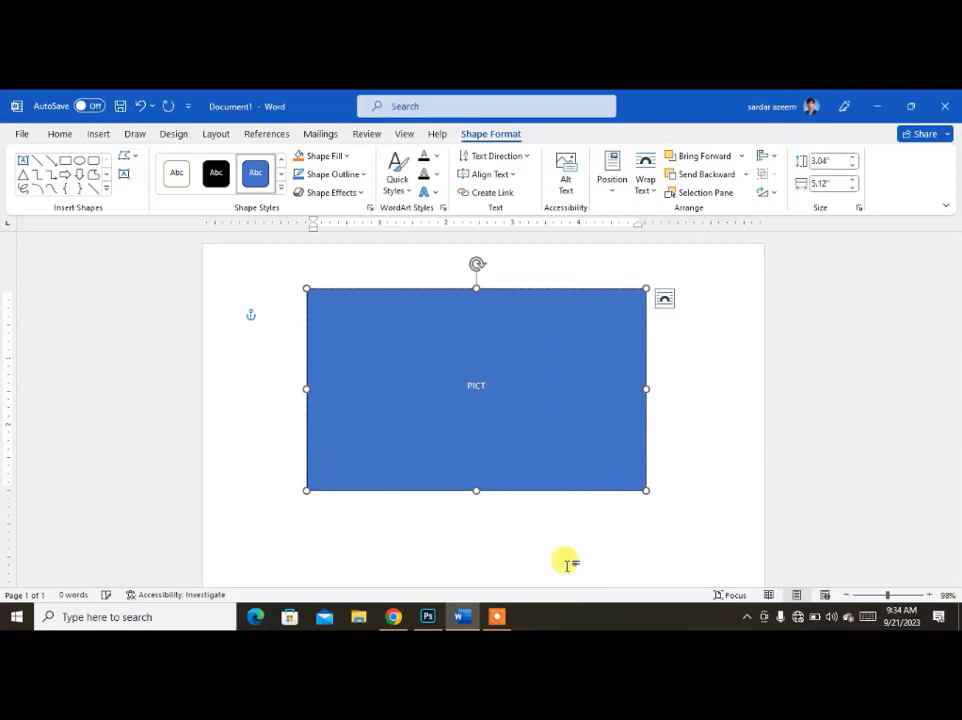
text( Compu)
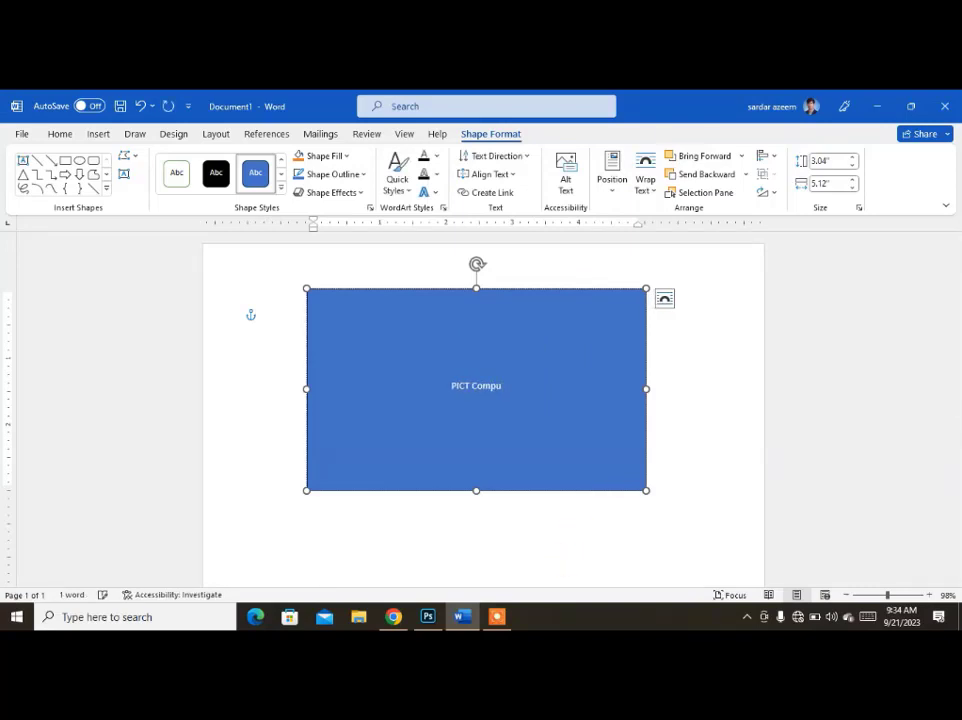
text(ter)
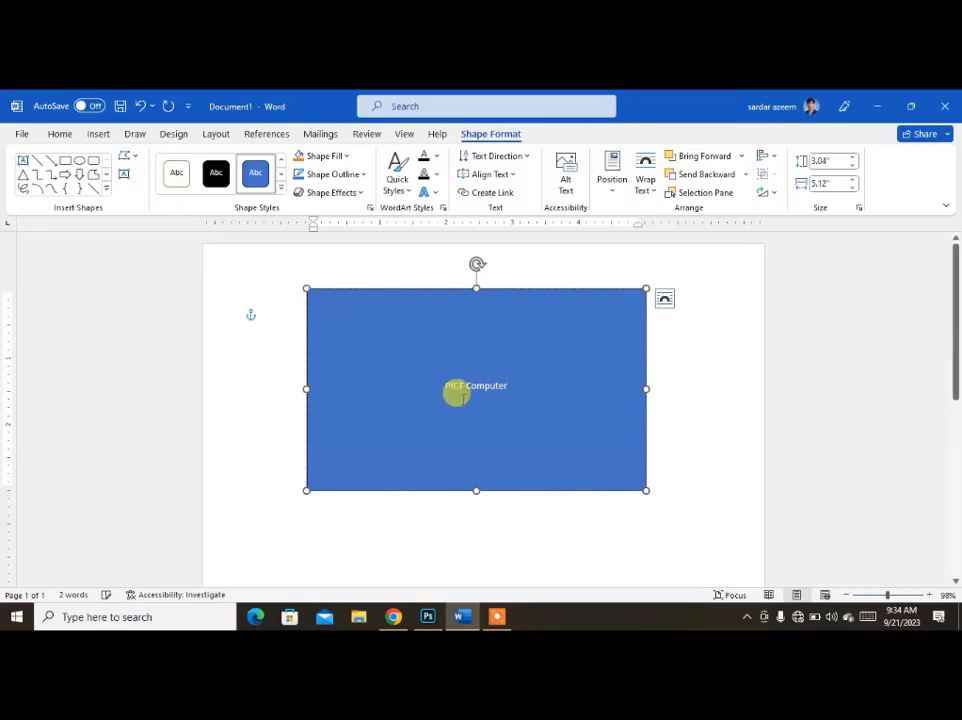
Format the rectangle's text in the Berlin Sans FB Demi font and enlarge it to size 72.
drag(513, 382, 399, 382)
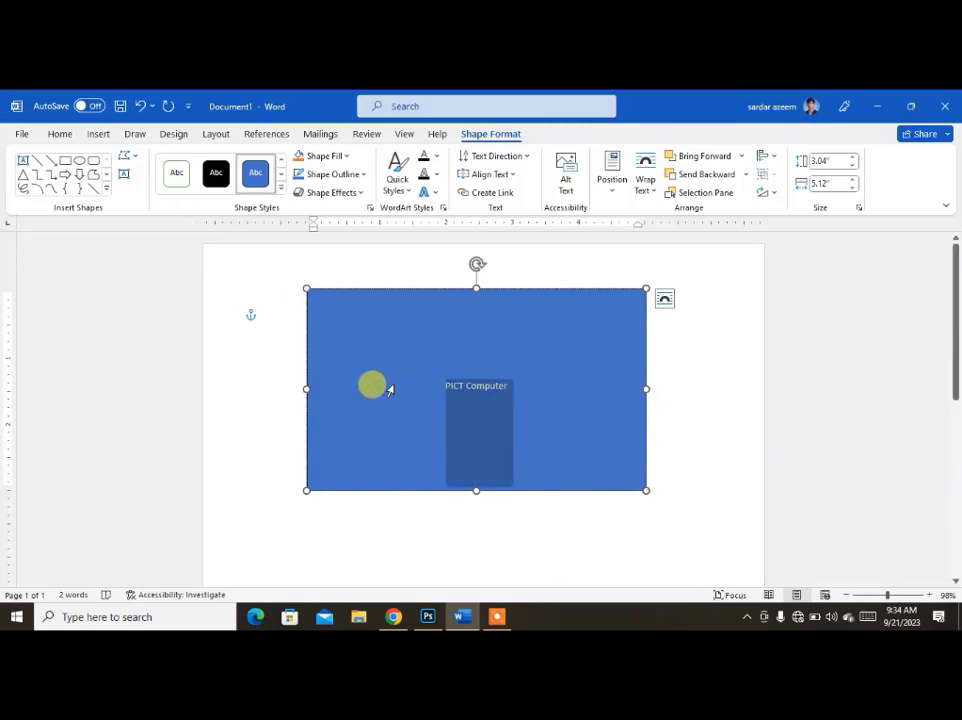
click(58, 134)
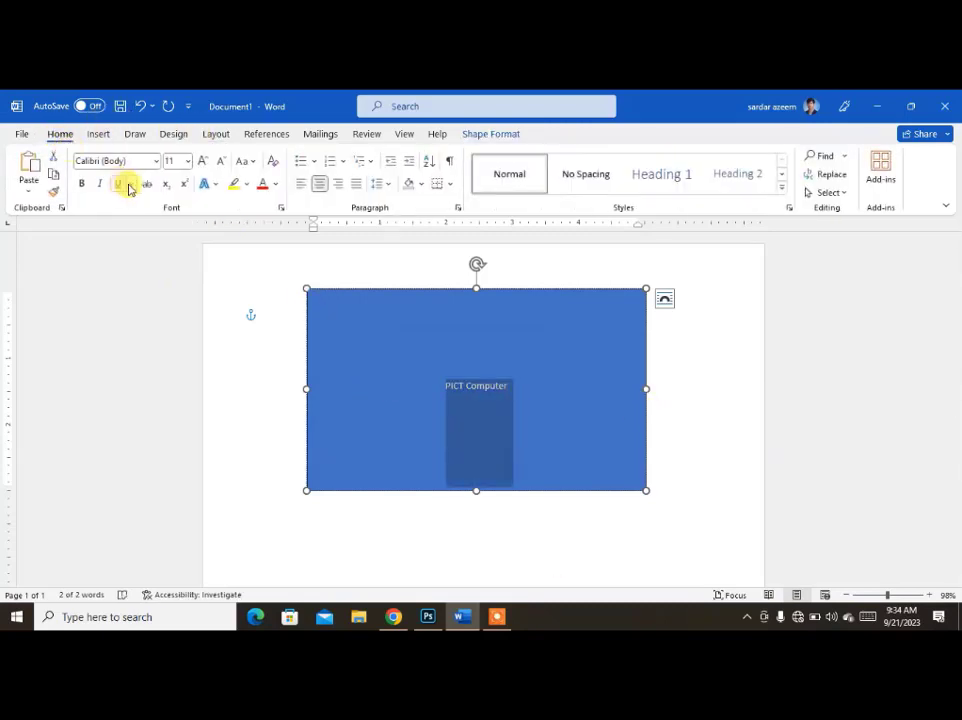
click(155, 163)
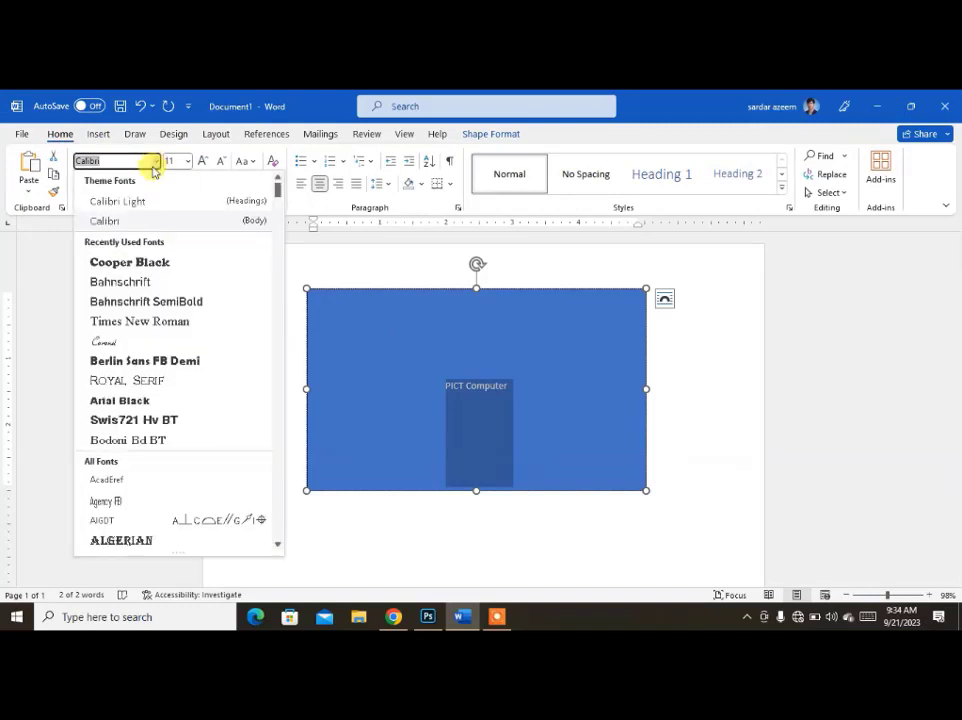
click(132, 362)
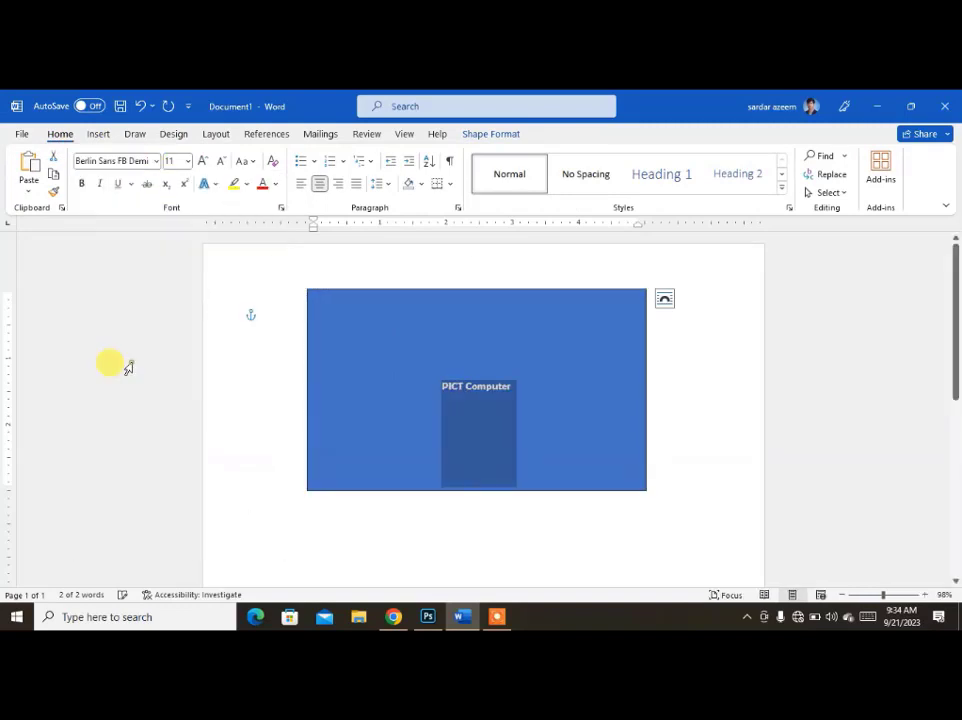
click(202, 161)
click(202, 161)
click(202, 161)
click(202, 161)
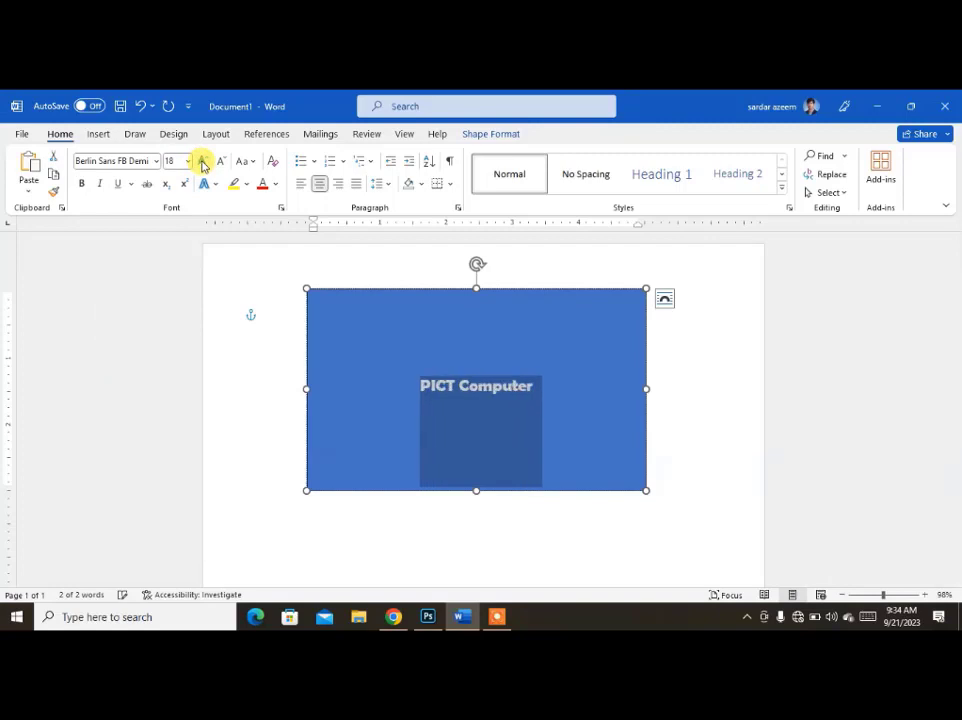
click(202, 161)
click(202, 161)
click(202, 161)
click(202, 161)
click(202, 161)
click(202, 161)
click(202, 161)
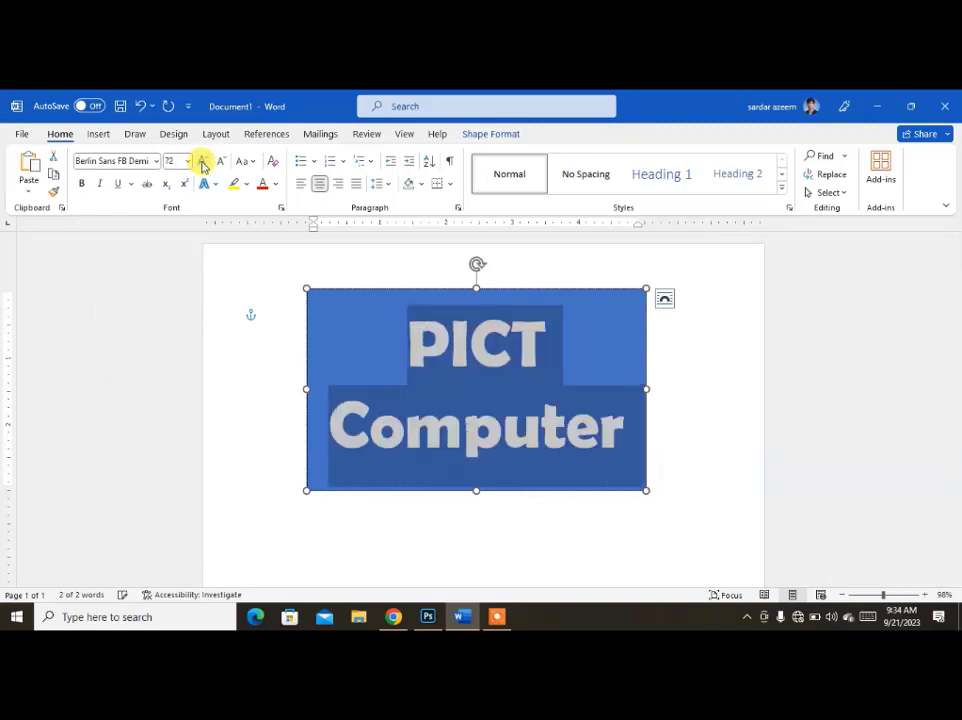
Convert the rectangle's text to UPPERCASE, reduce its font size to 28 and deselect the shape.
click(245, 161)
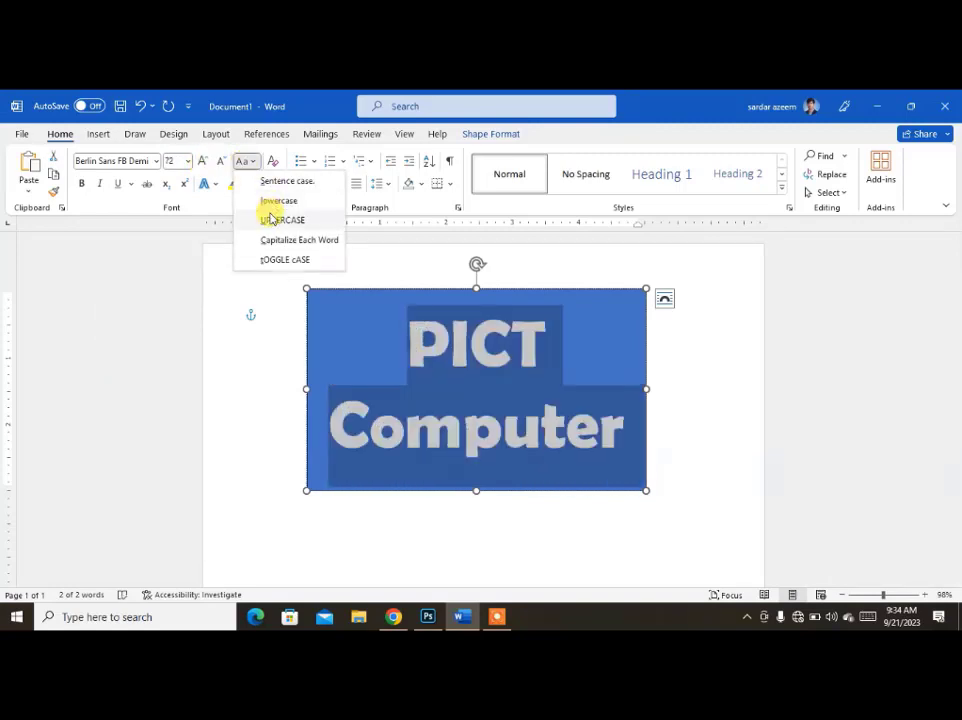
click(268, 219)
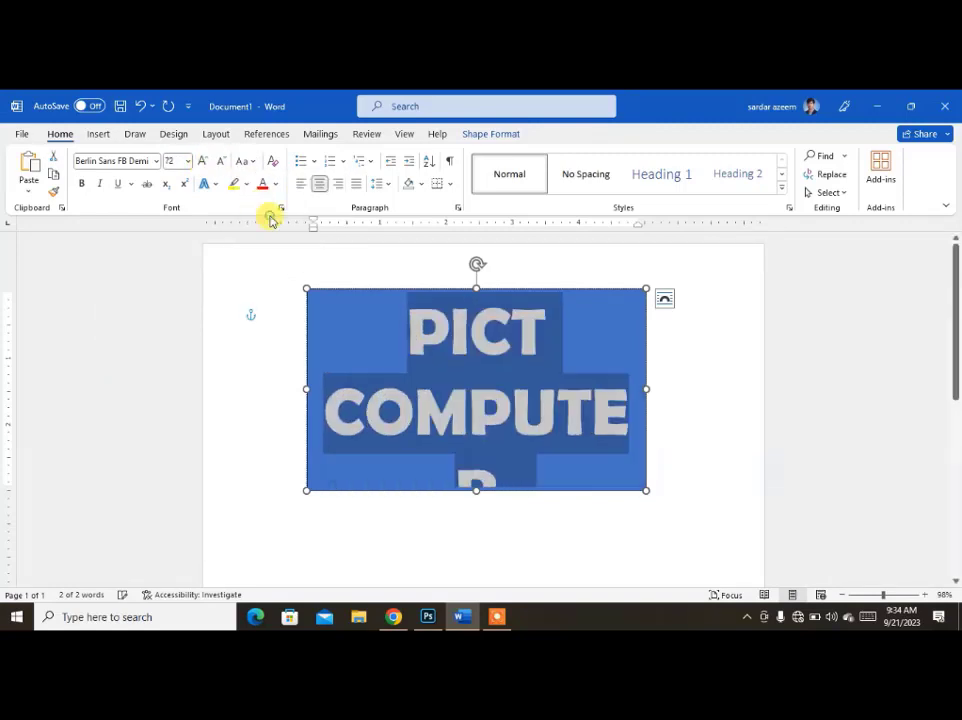
click(222, 163)
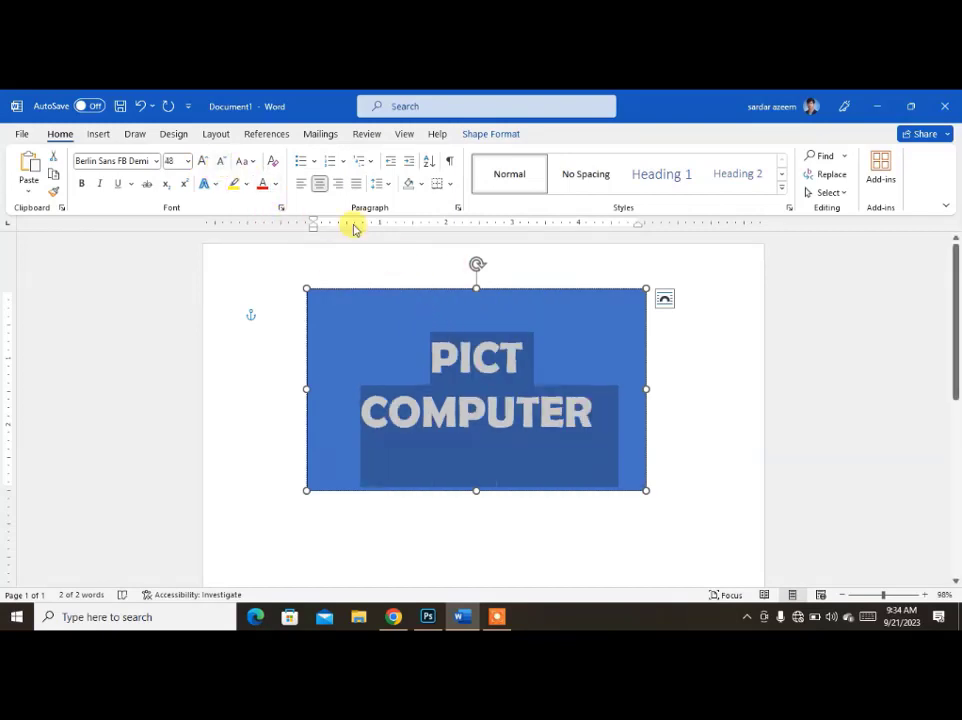
click(222, 163)
click(222, 163)
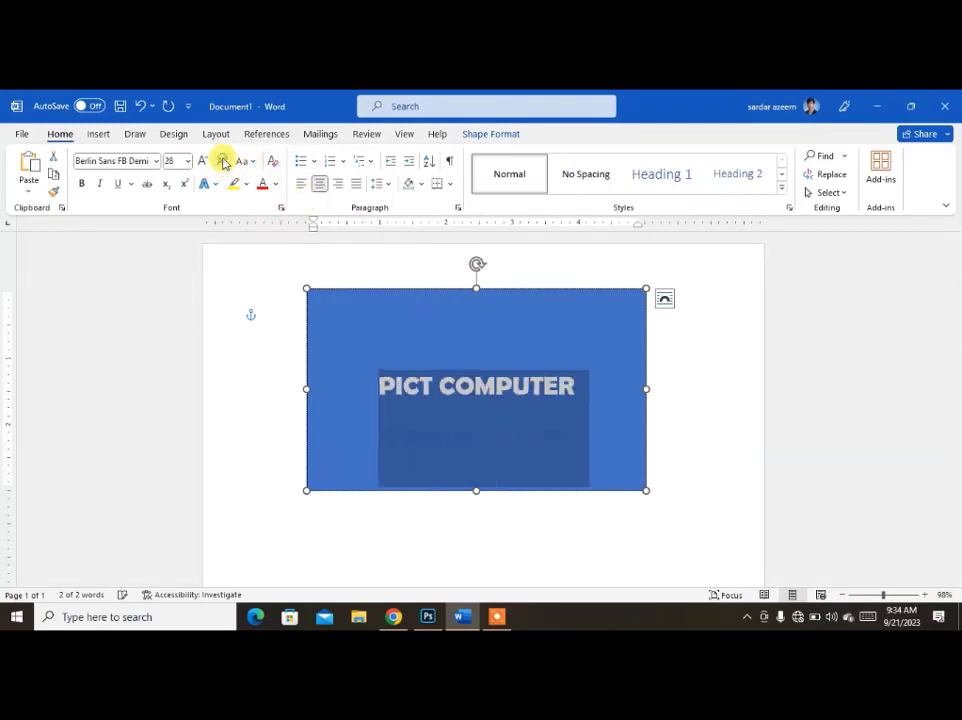
click(483, 134)
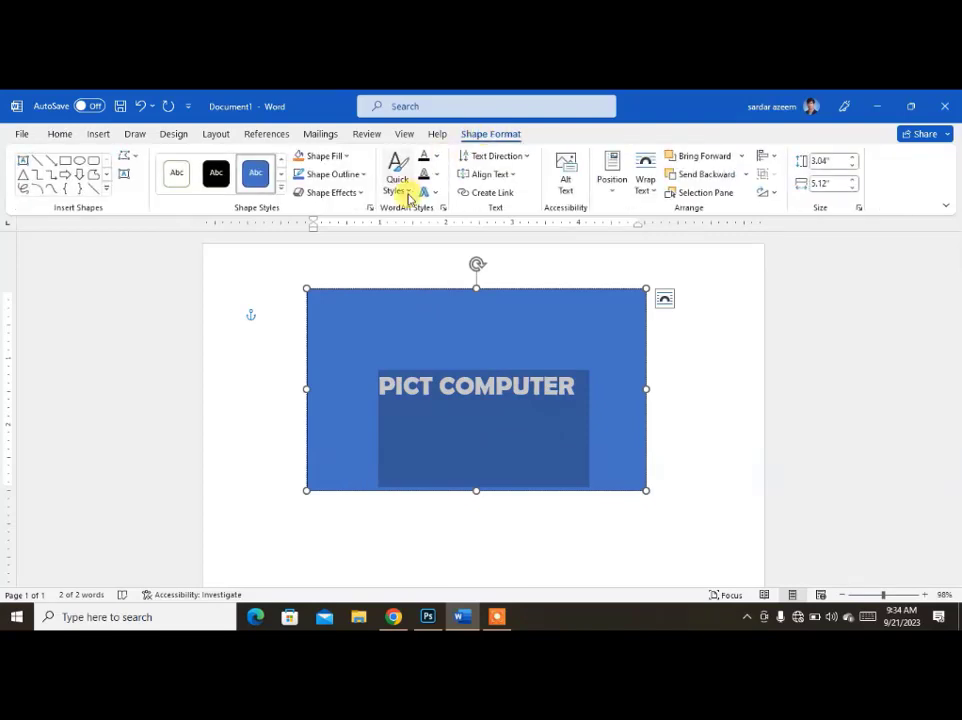
click(270, 318)
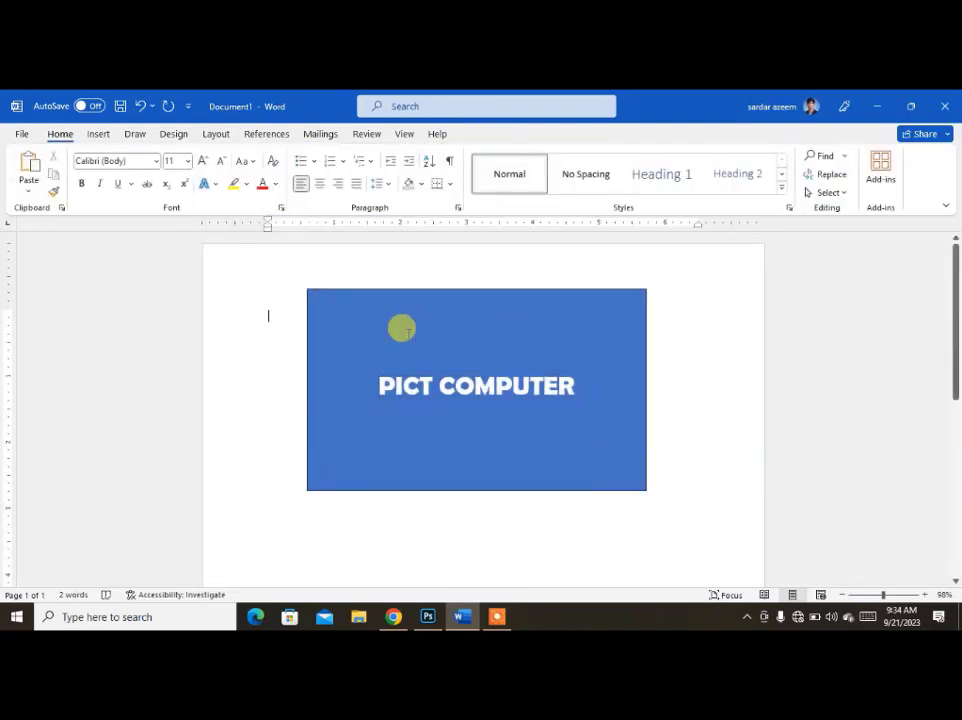
Apply the Intense Effect - Black, Dark 1 style to the rectangle and change its fill to dark gold.
click(410, 300)
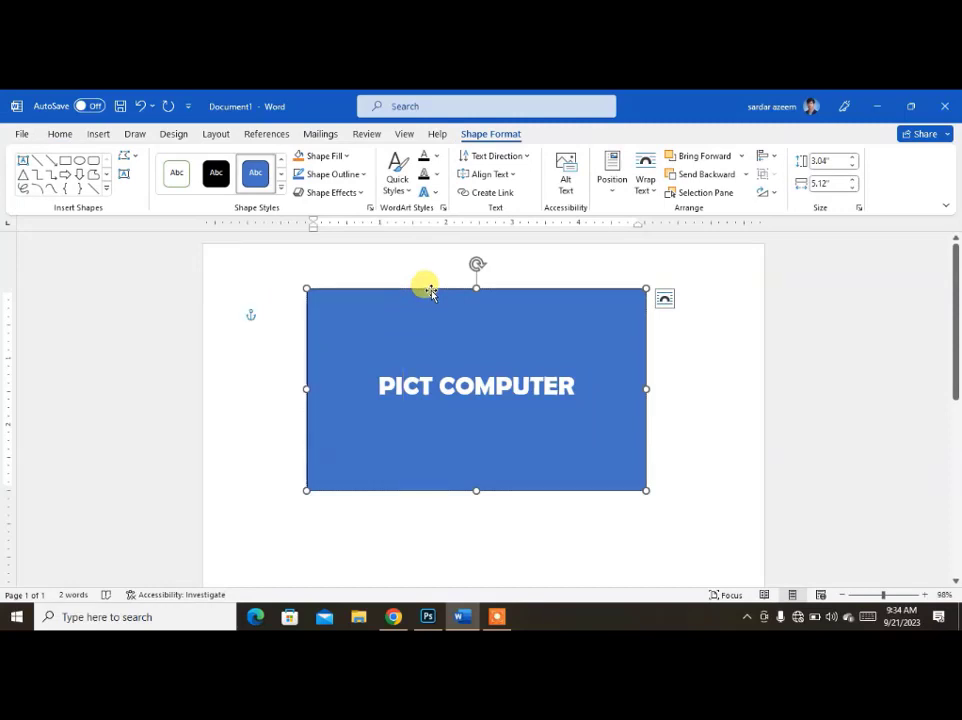
click(281, 189)
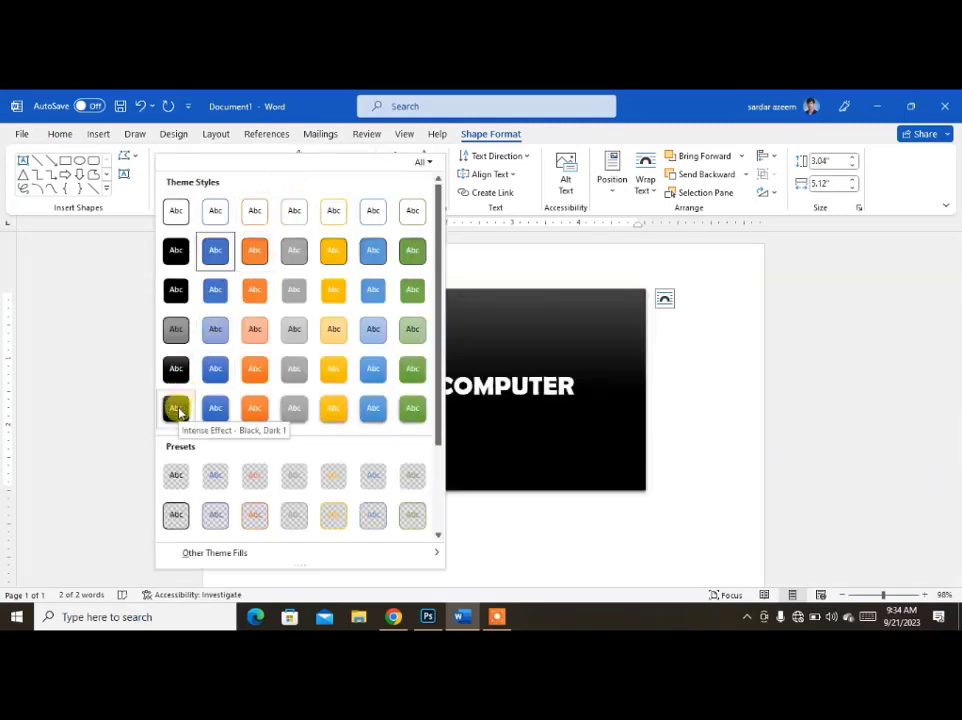
click(176, 409)
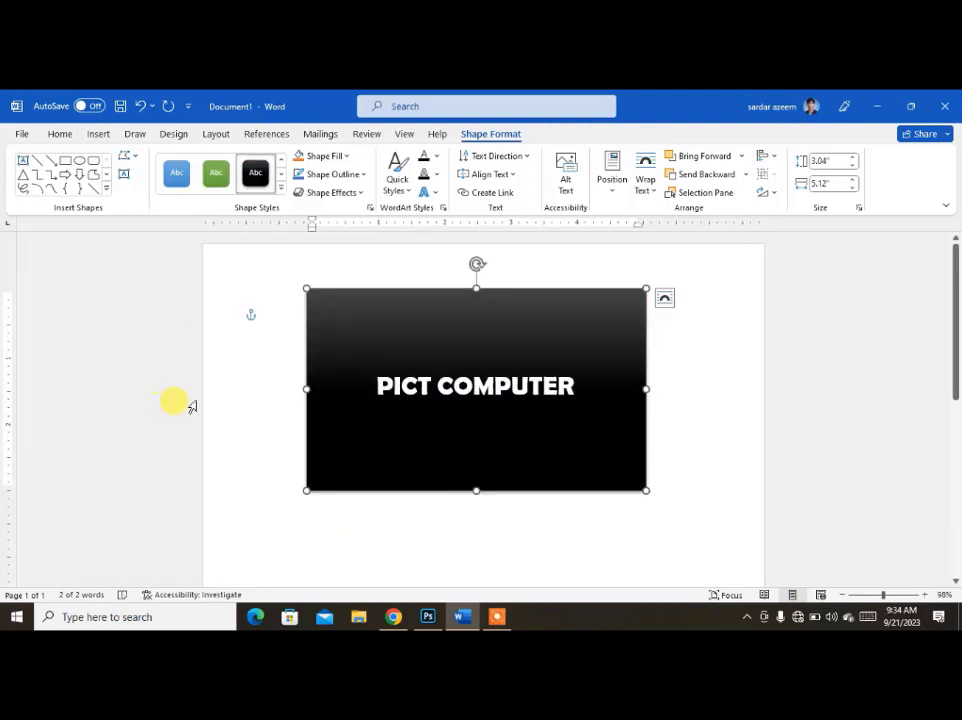
click(345, 157)
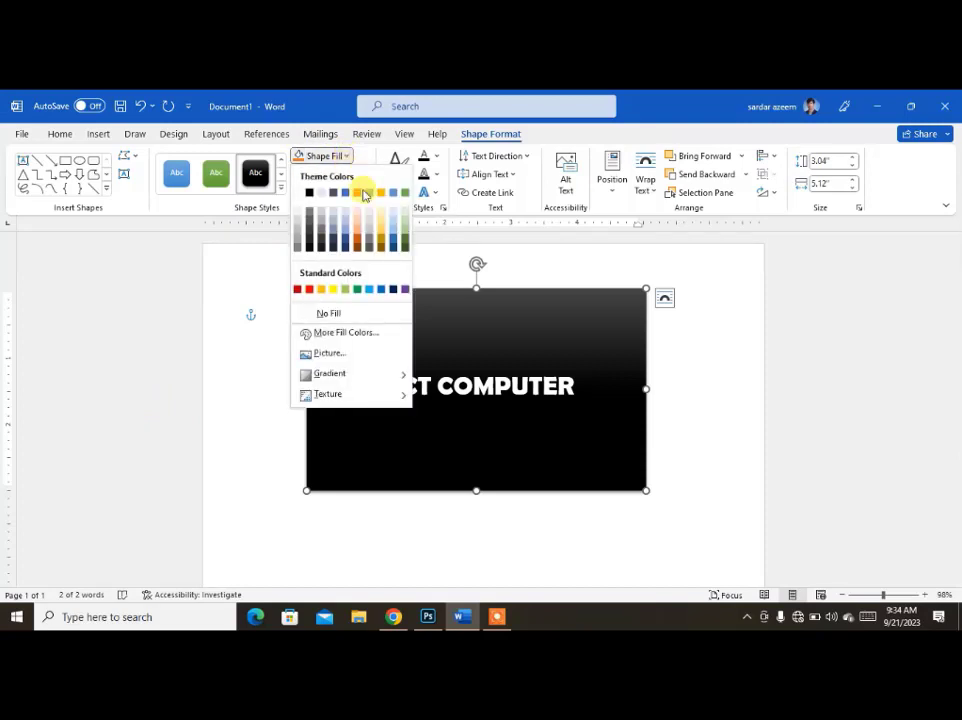
click(386, 243)
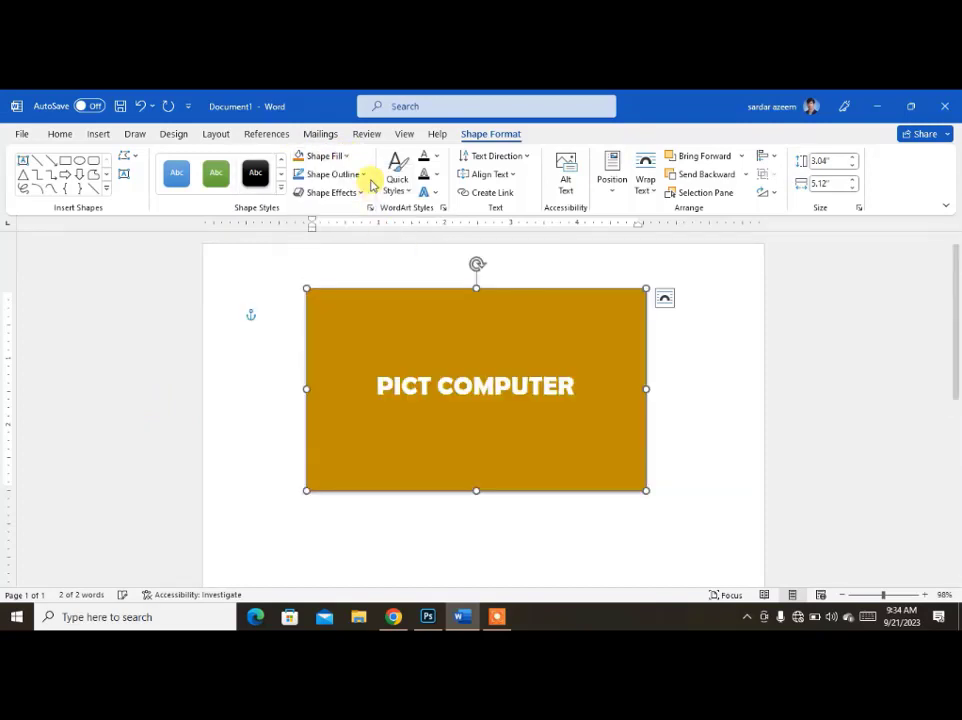
Fill the rectangle with the hotel bedroom photo from the Downloads folder.
click(348, 158)
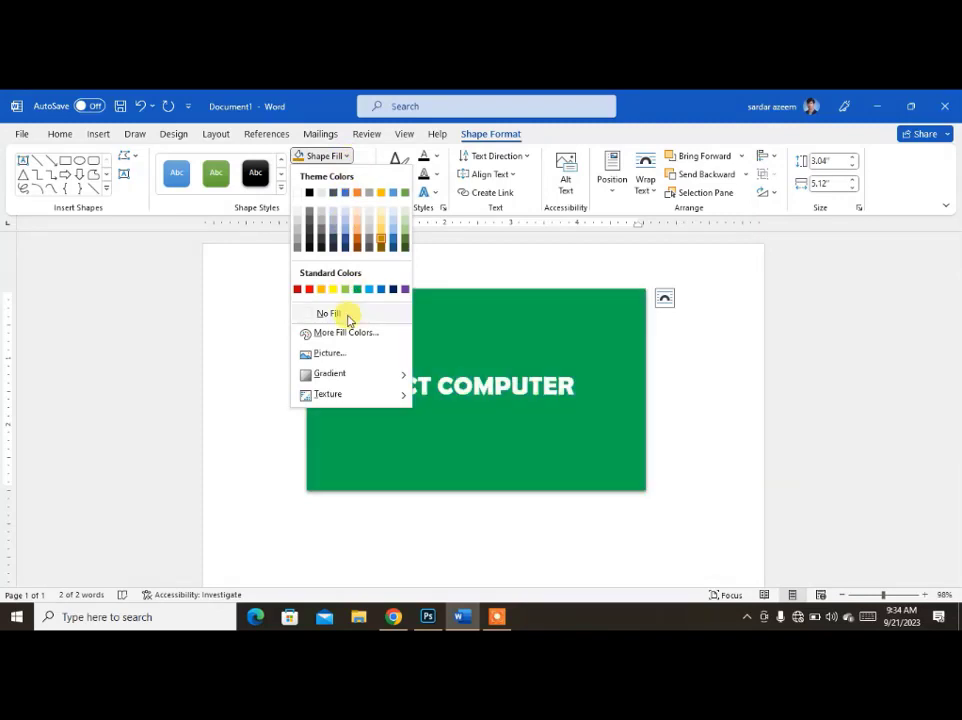
click(337, 355)
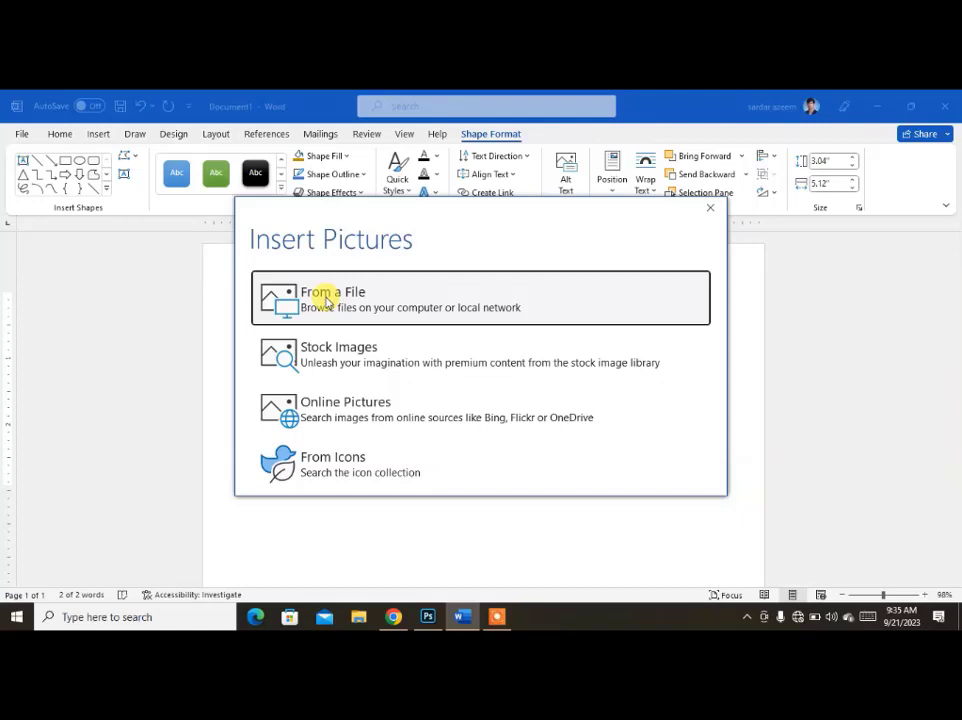
click(327, 302)
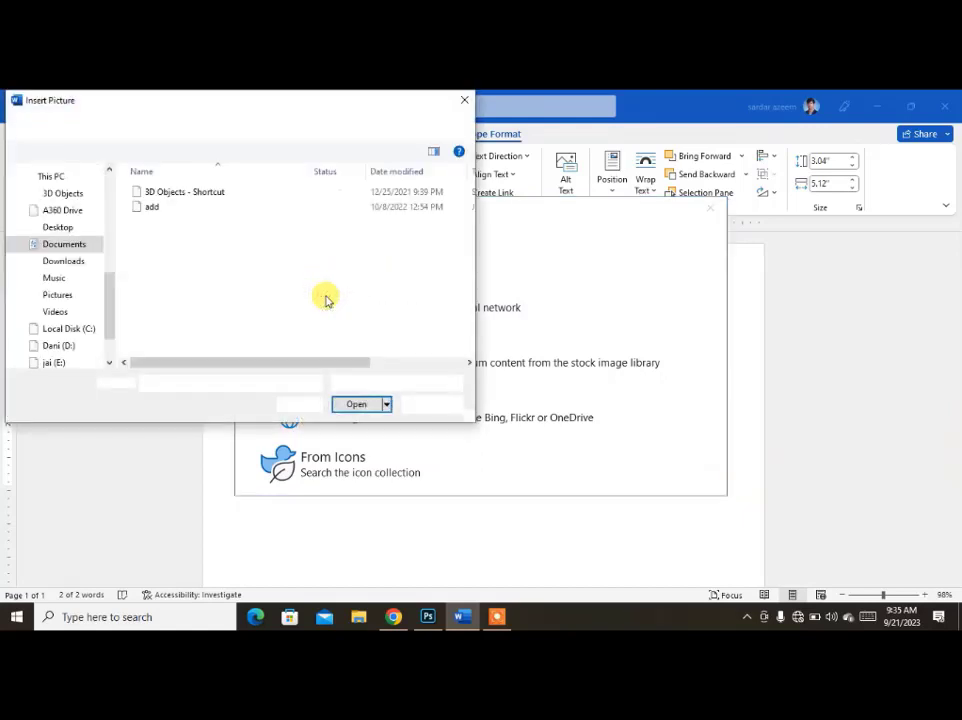
click(62, 296)
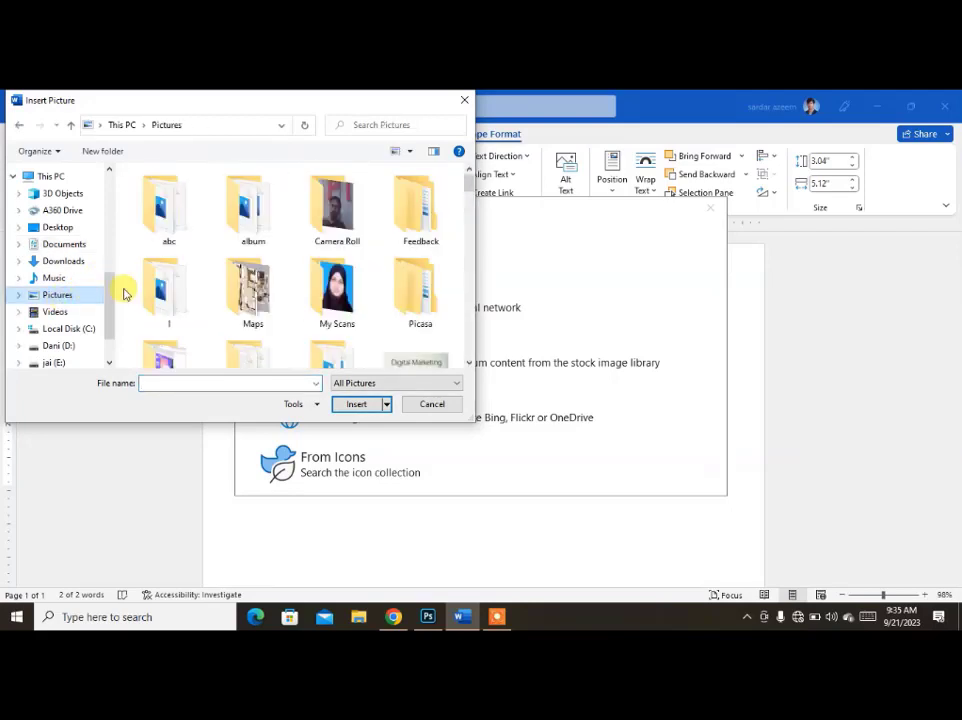
scroll(322, 329, down, 3)
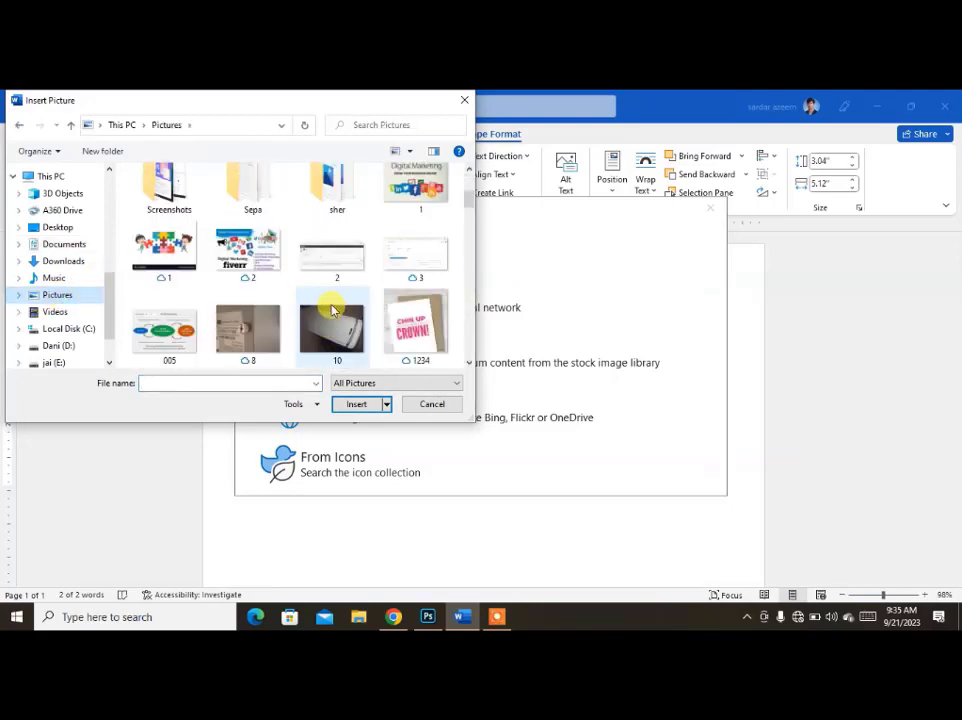
click(55, 261)
scroll(328, 306, down, 3)
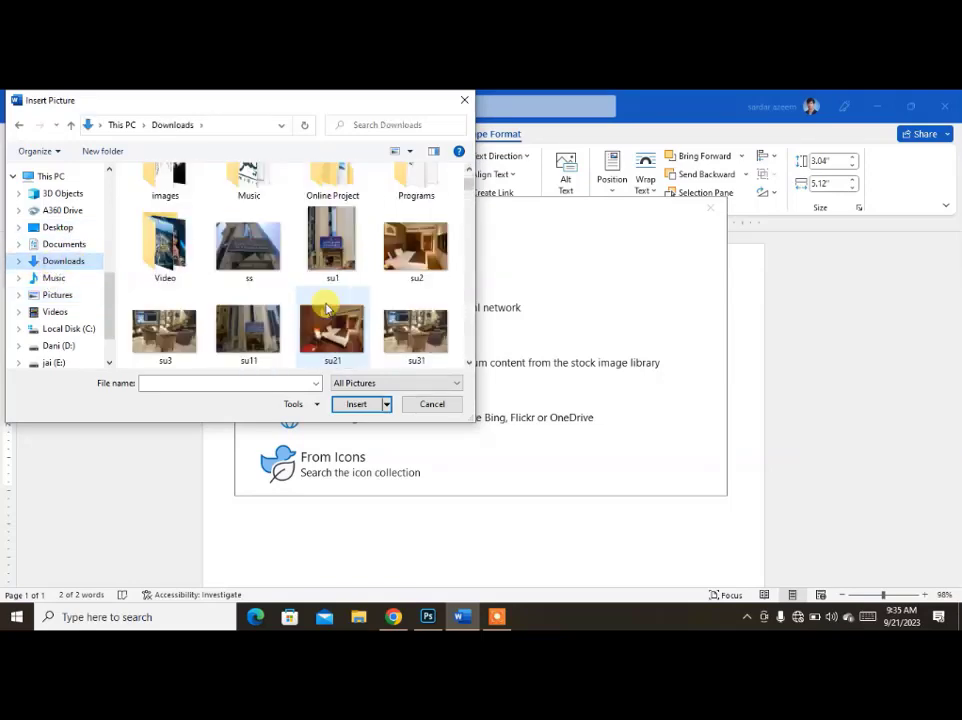
scroll(333, 297, down, 3)
double_click(336, 235)
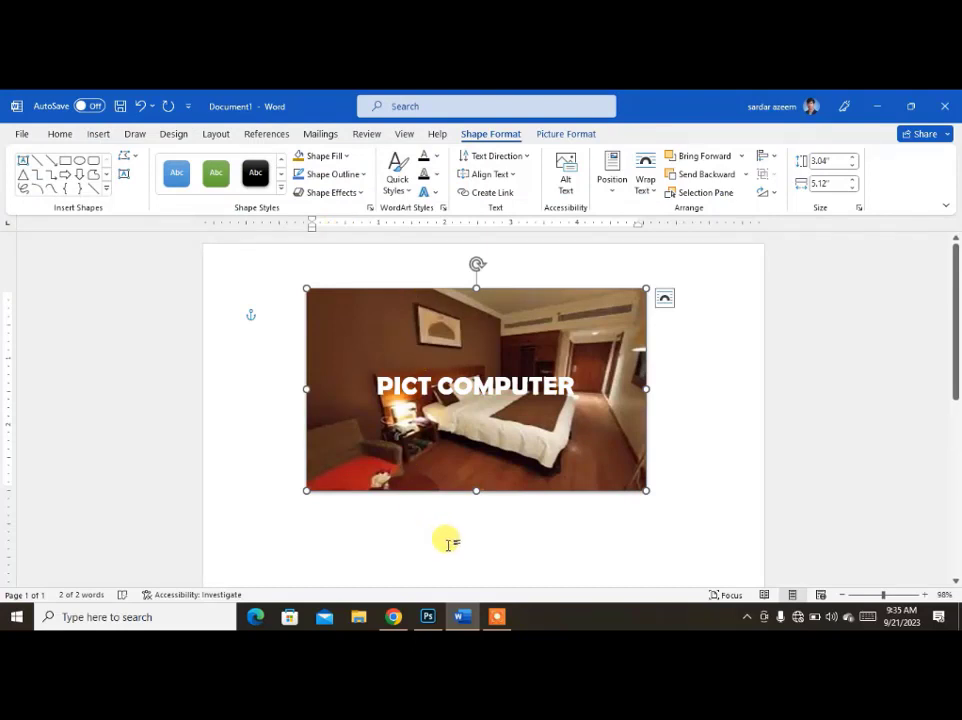
Fill the rectangle with the dark blue linear gradient at 180° that darkens toward its right edge.
click(356, 178)
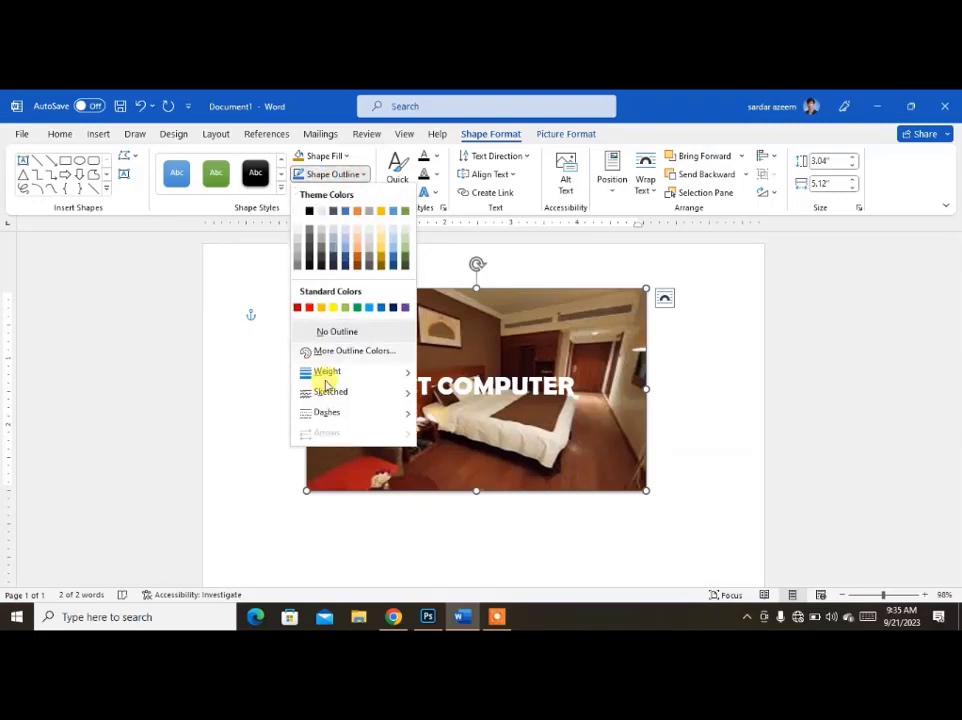
click(343, 157)
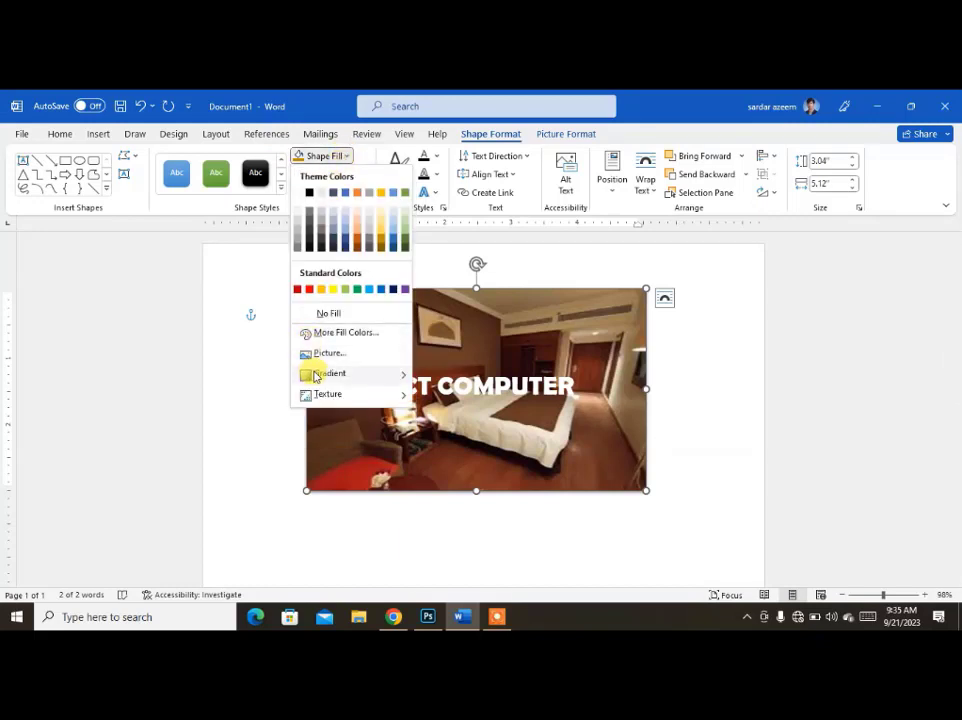
mouse_move(316, 376)
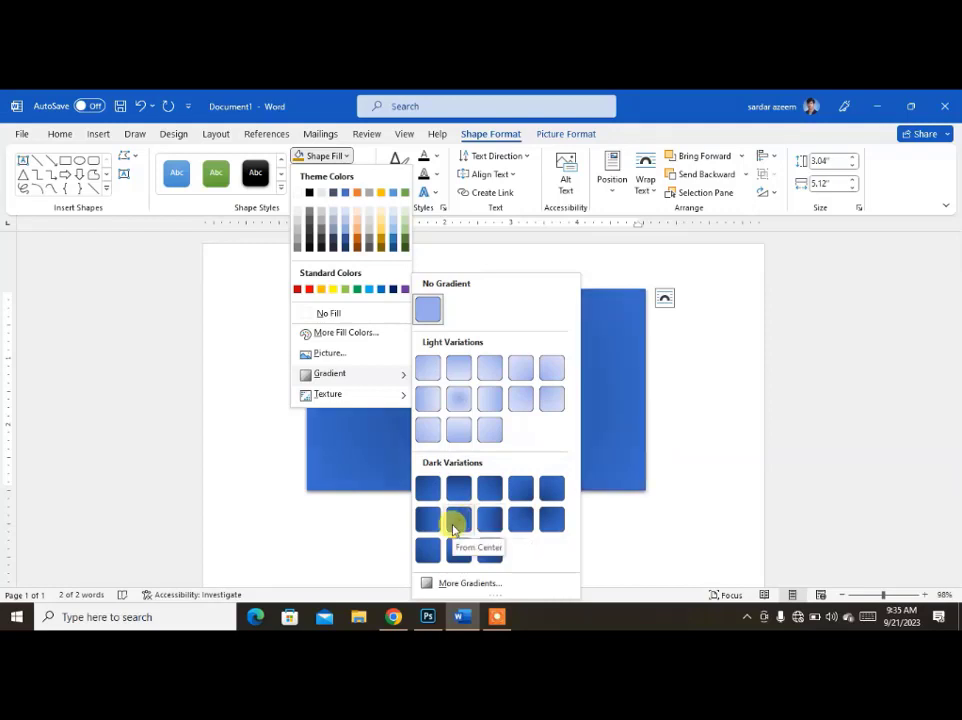
click(466, 583)
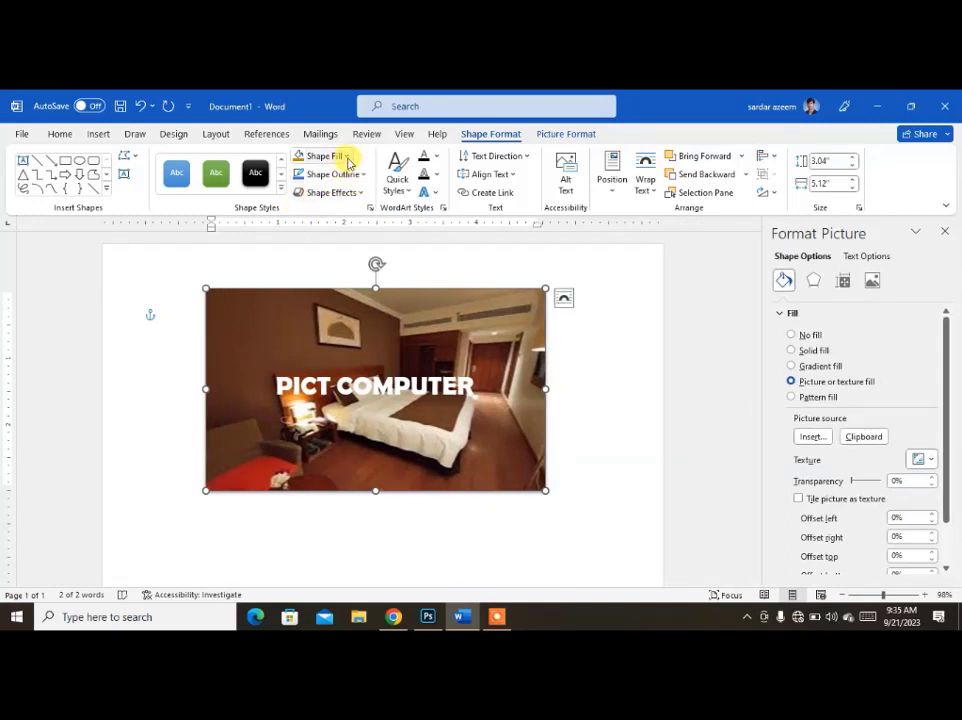
click(345, 158)
mouse_move(380, 374)
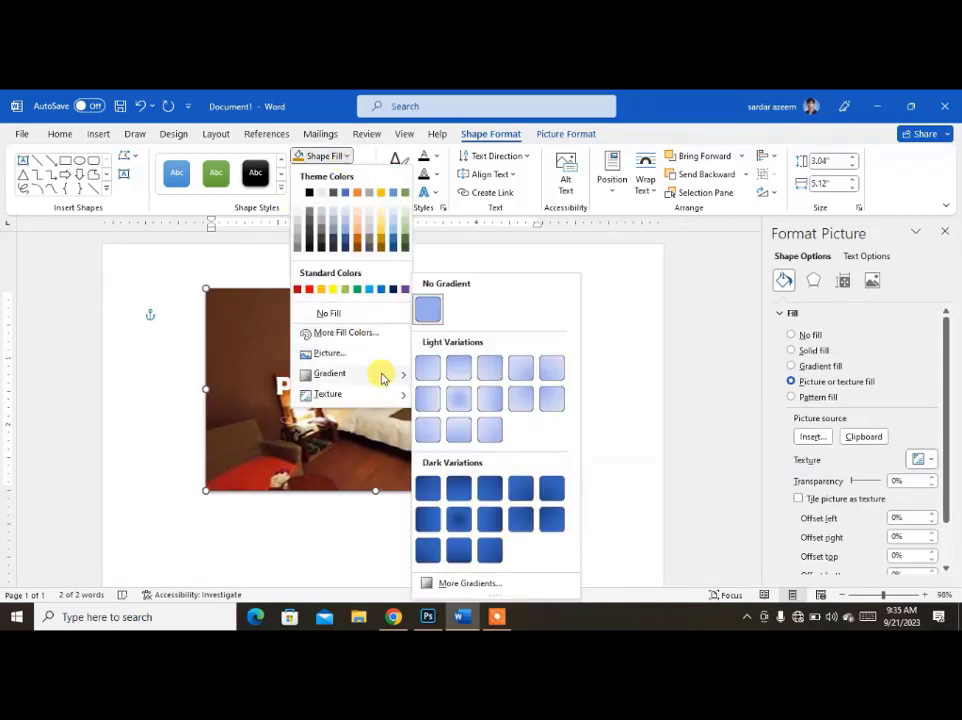
click(489, 519)
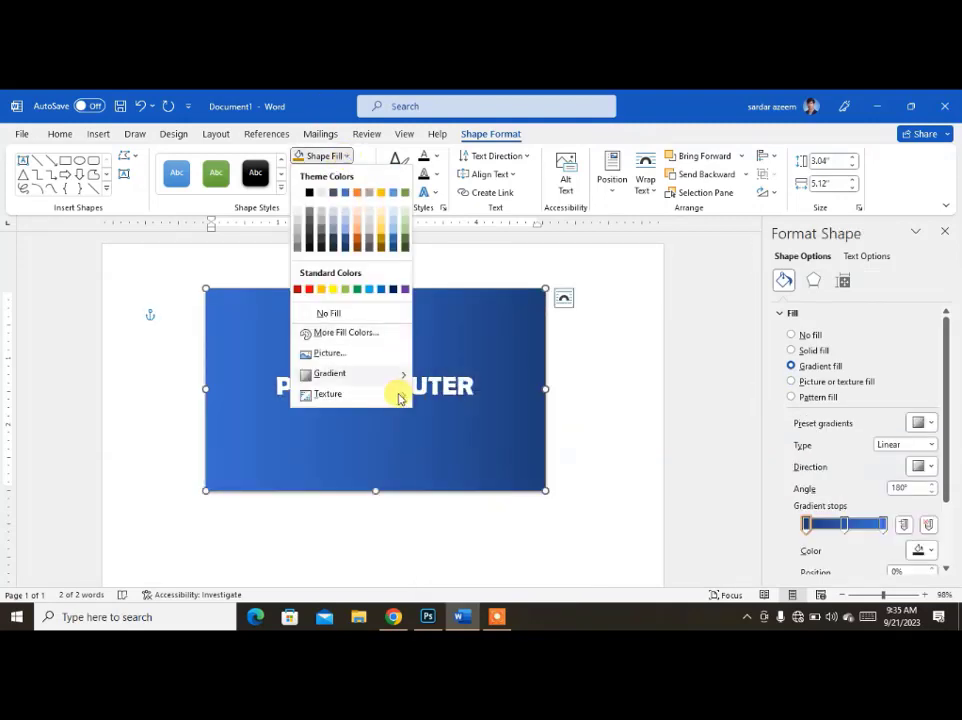
Fill the rectangle with the white marble texture, and remove its fill completely.
mouse_move(386, 396)
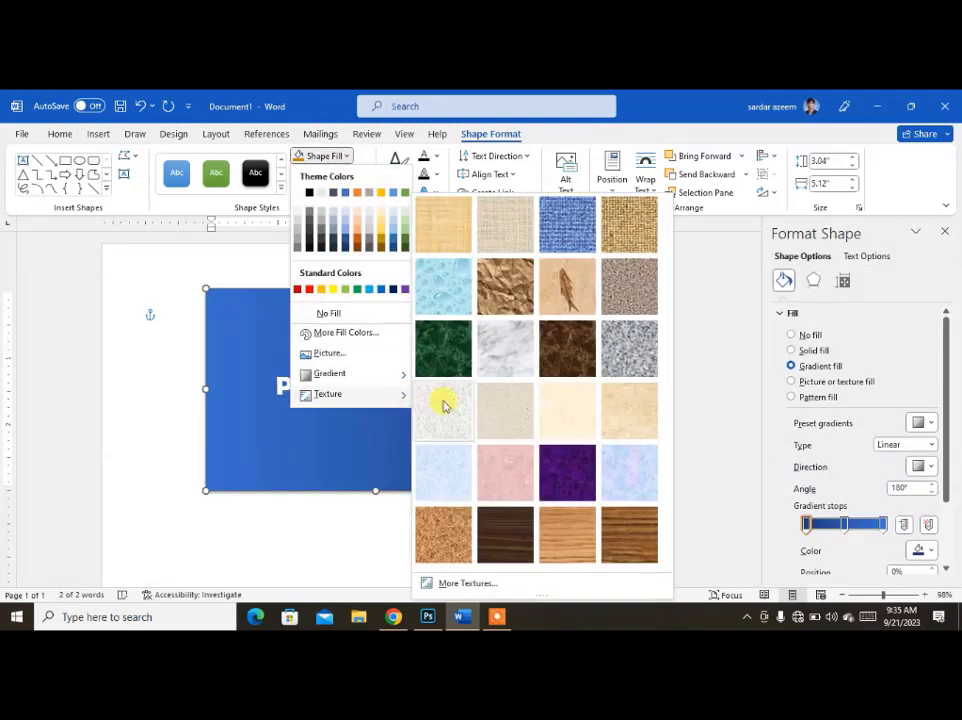
click(496, 367)
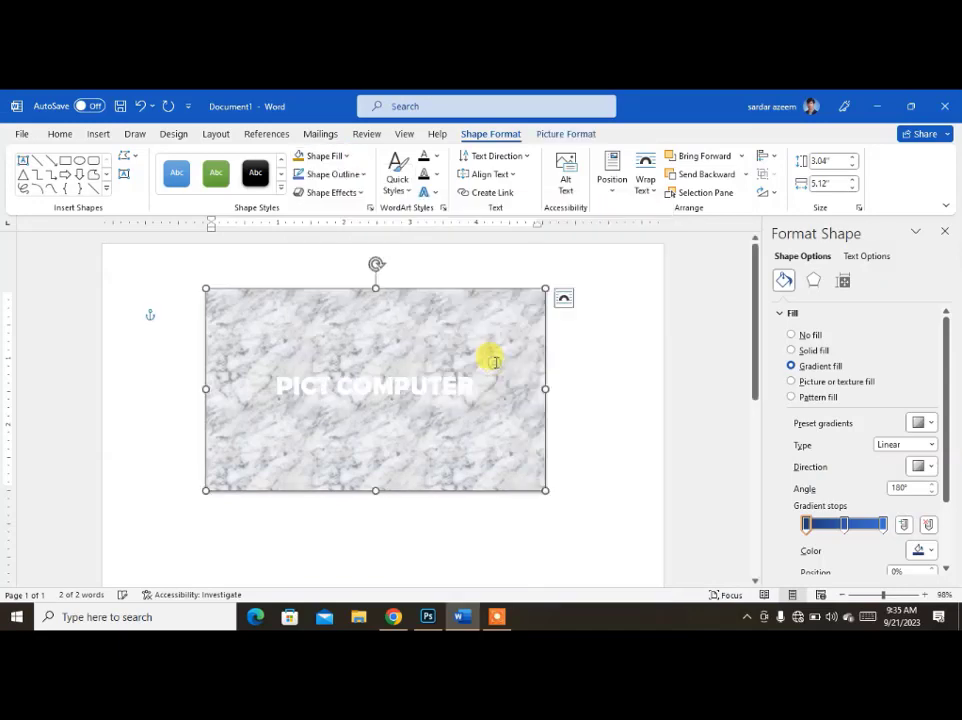
click(333, 157)
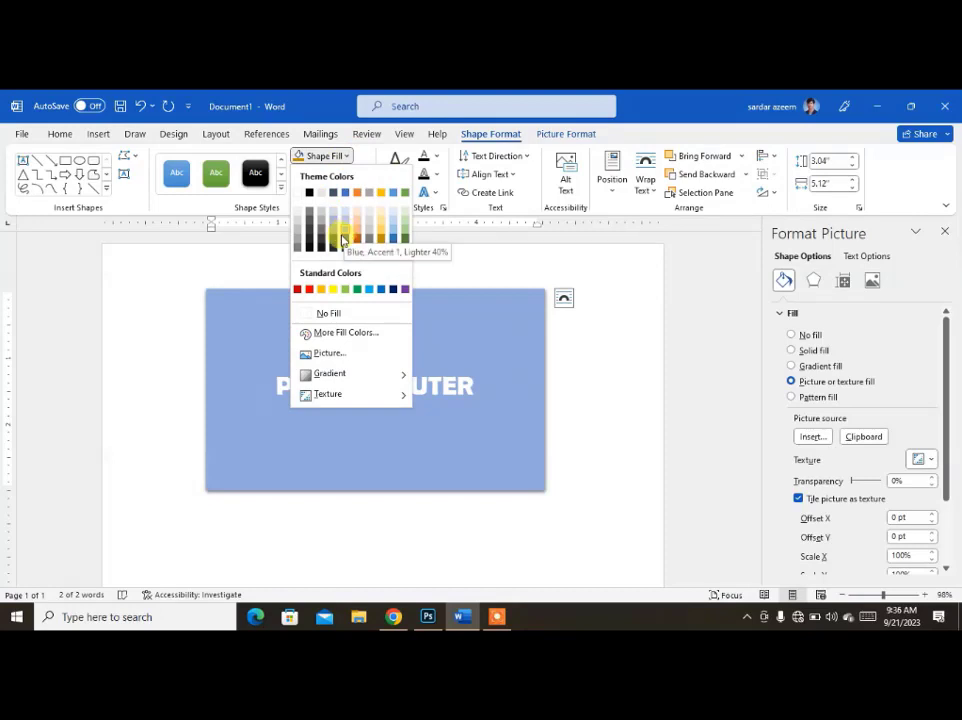
click(330, 316)
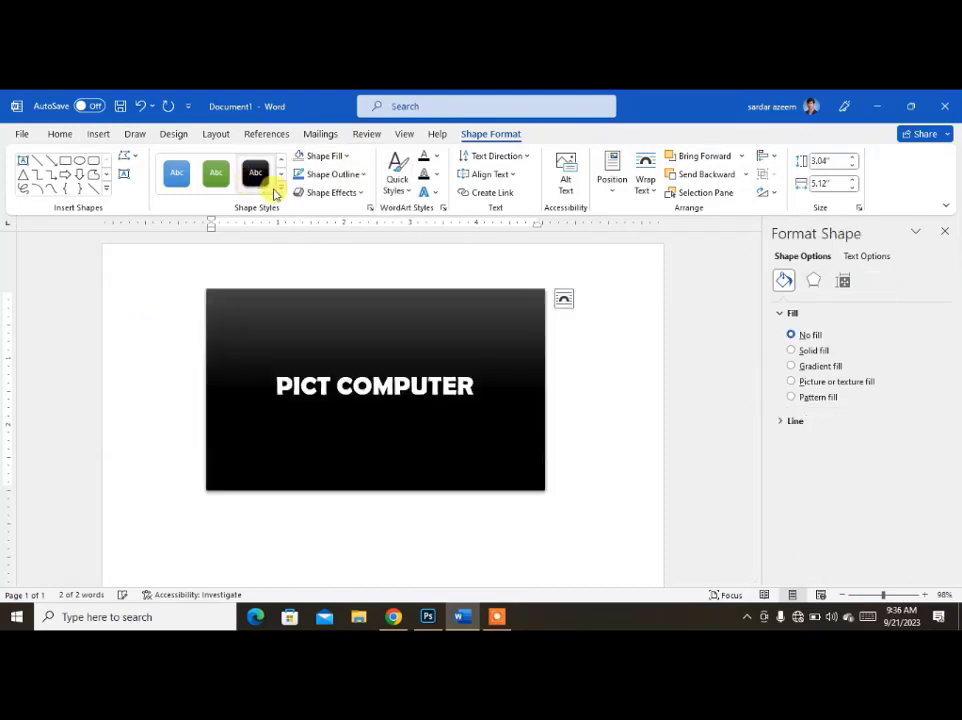
Apply the Intense Effect - Black, Dark 1 style to the rectangle, give it a blue outline and deselect it.
click(282, 192)
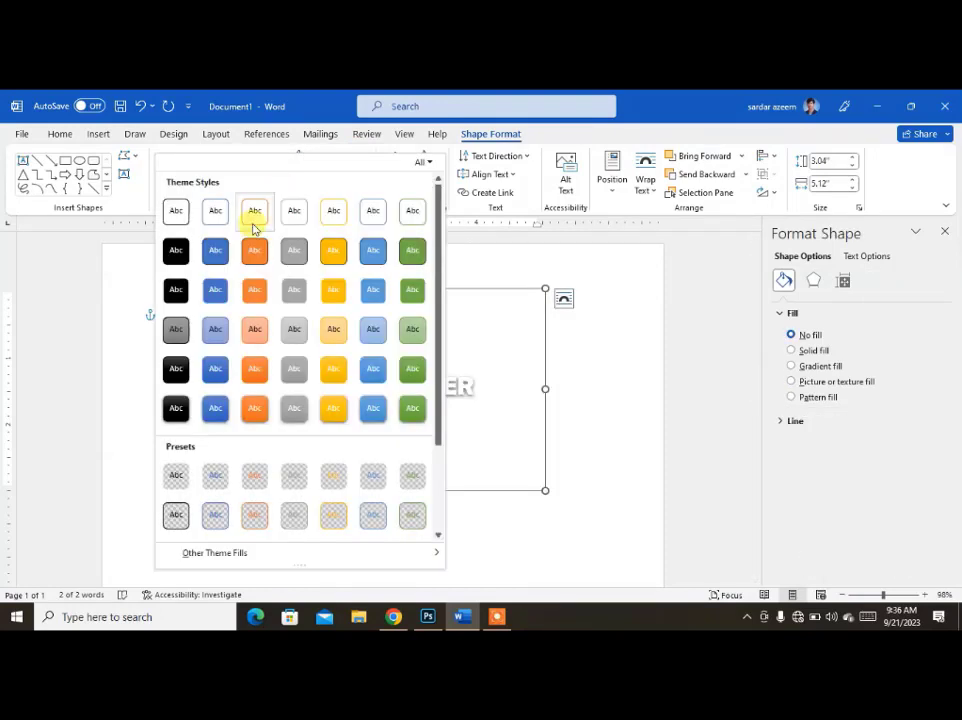
click(185, 408)
click(366, 177)
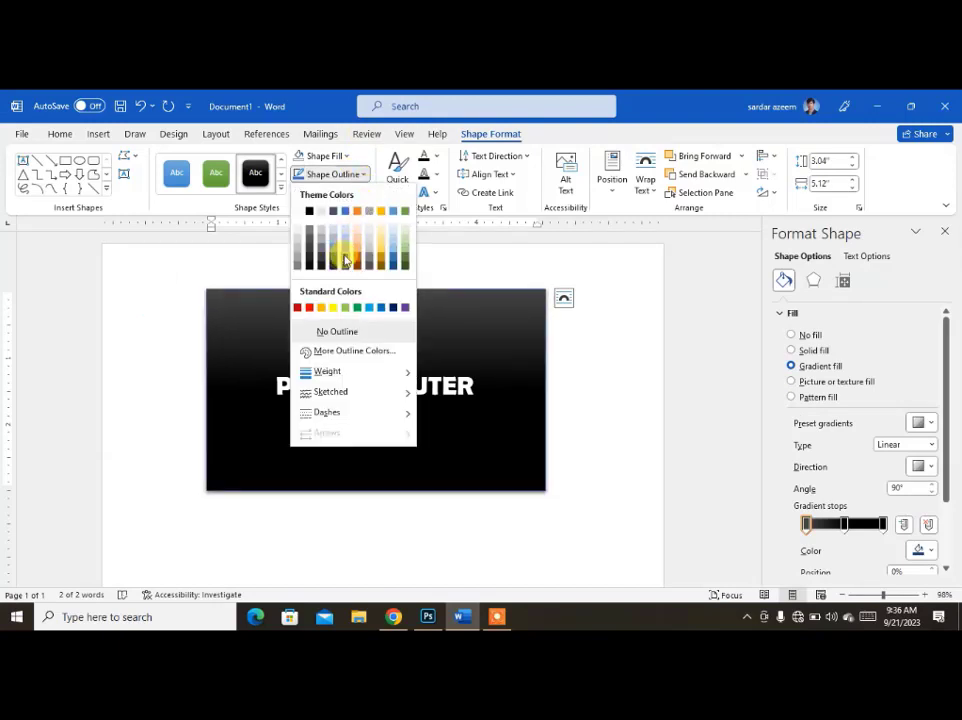
click(345, 260)
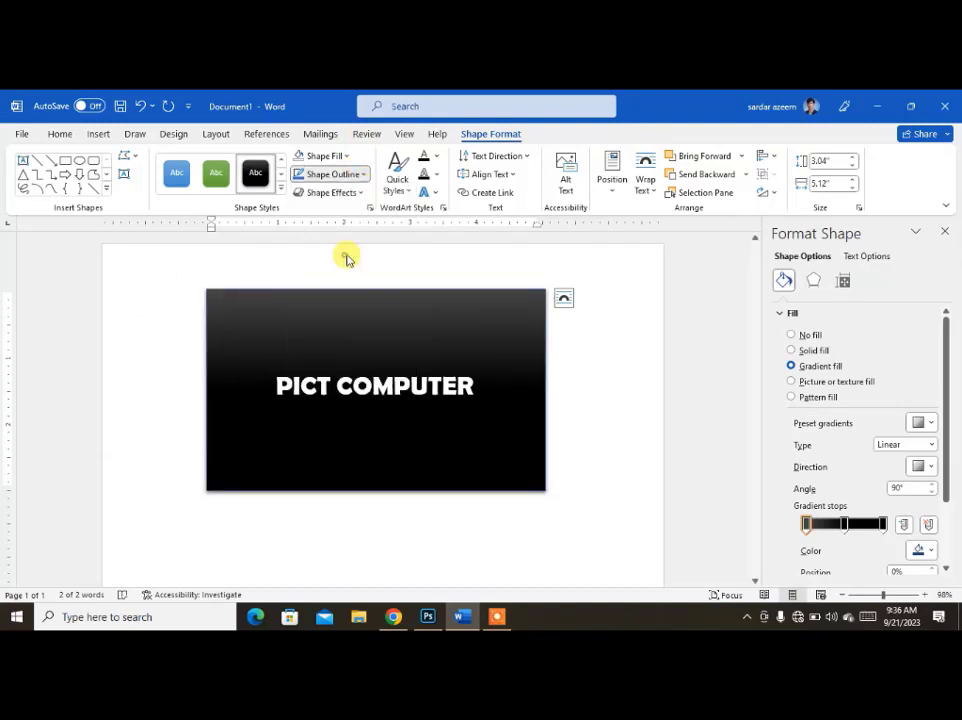
click(541, 527)
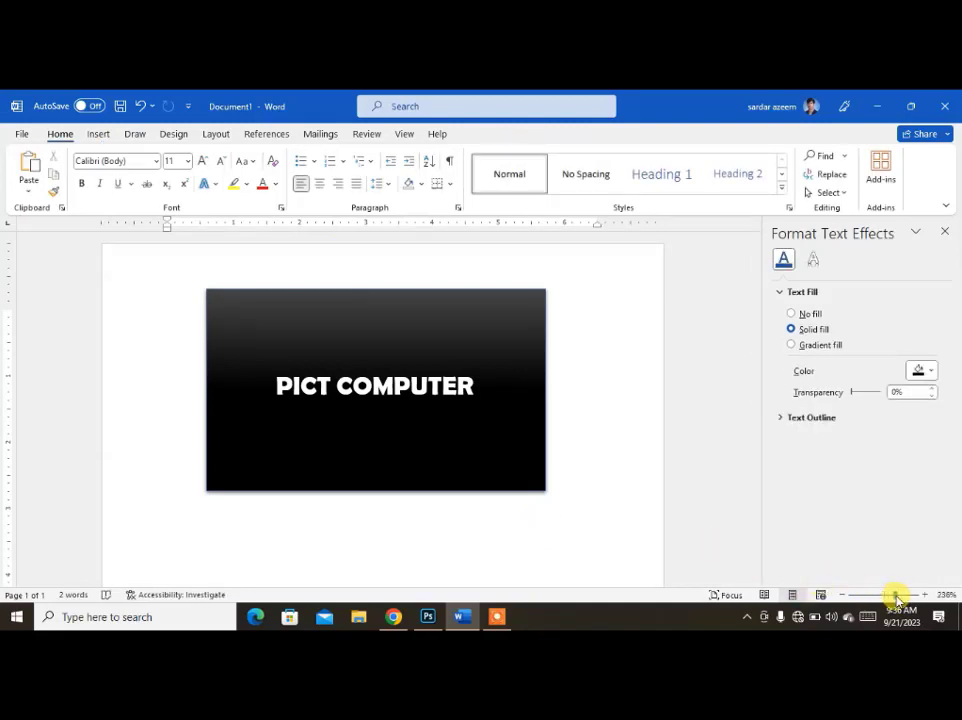
click(896, 597)
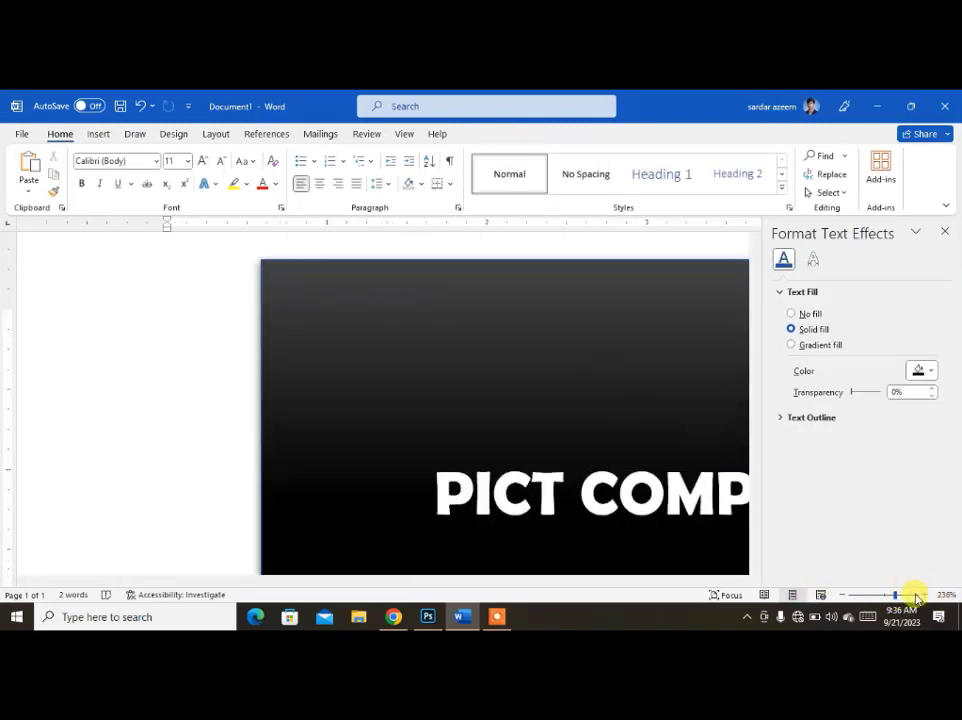
click(916, 597)
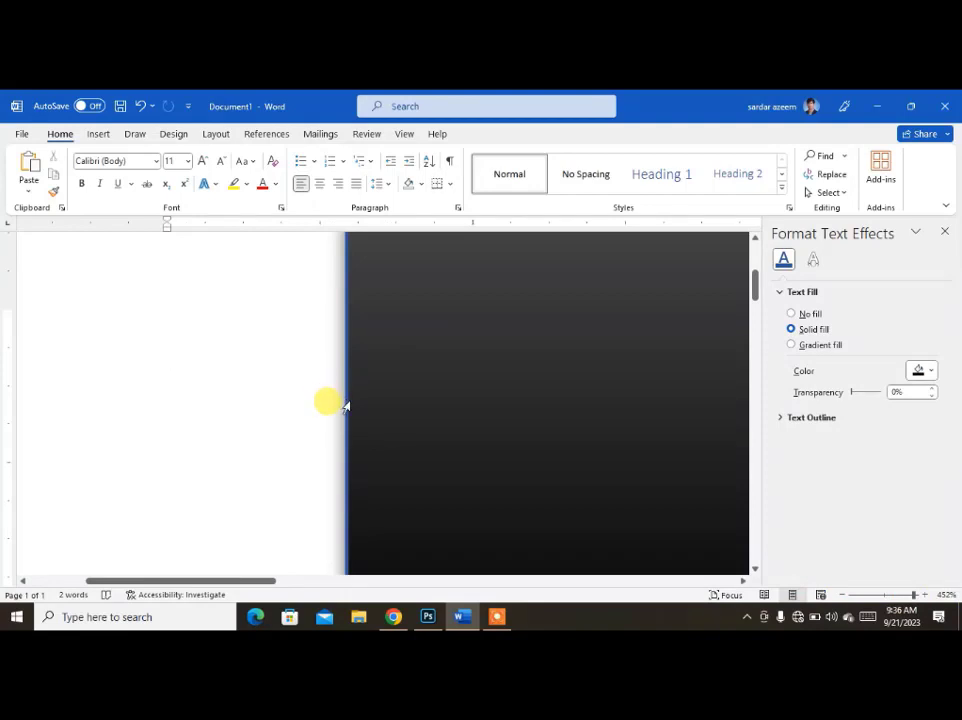
click(887, 596)
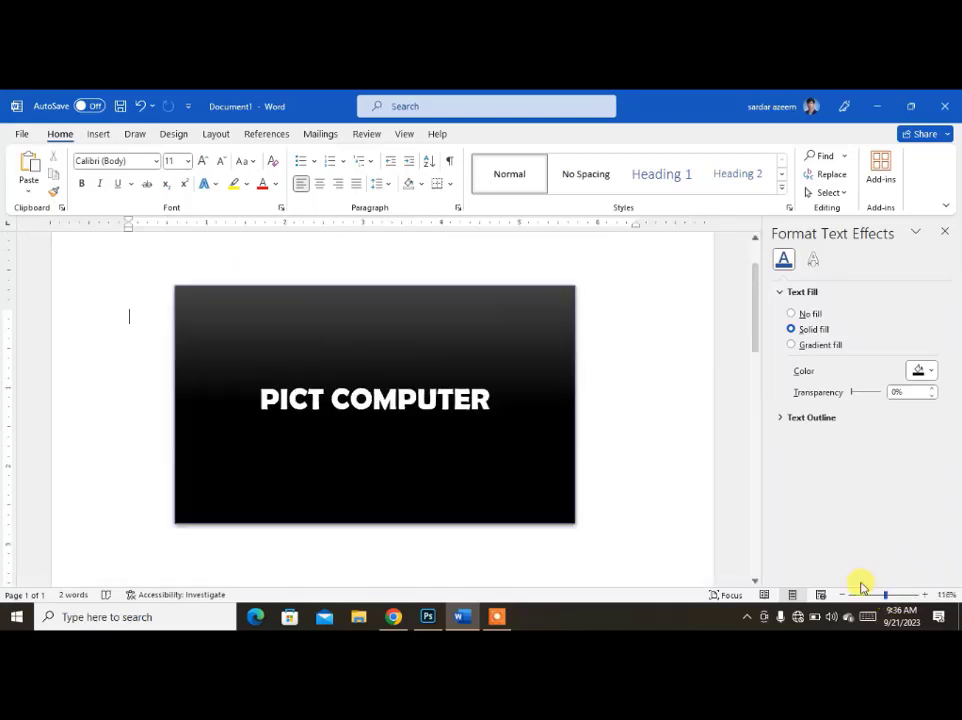
Select the whole black rectangle and preview its shadow effects, including Perspective: Below.
click(305, 331)
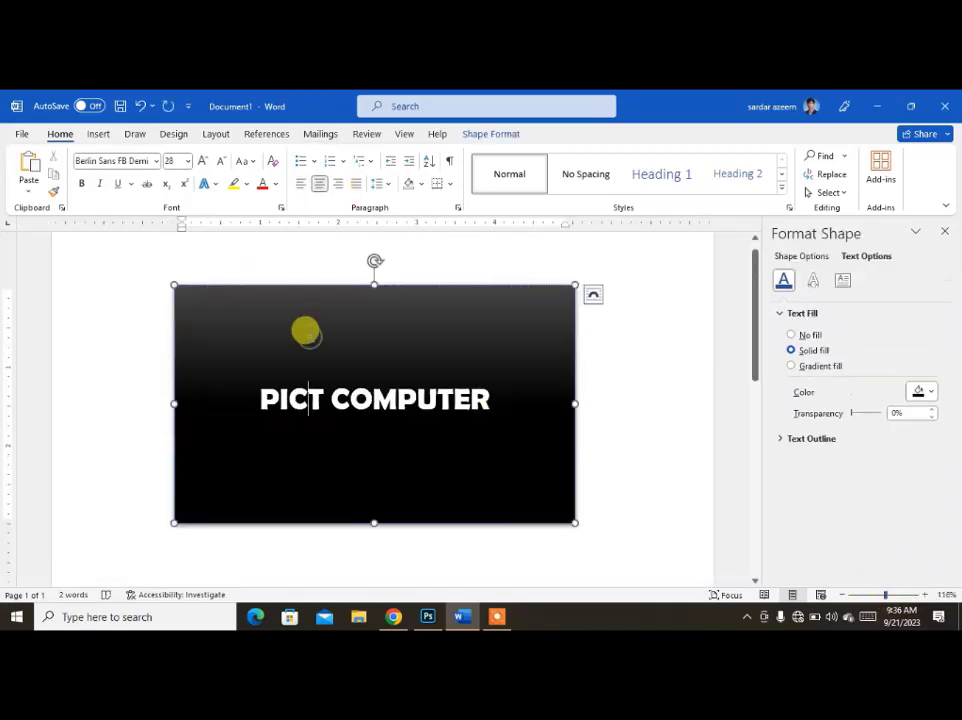
click(466, 134)
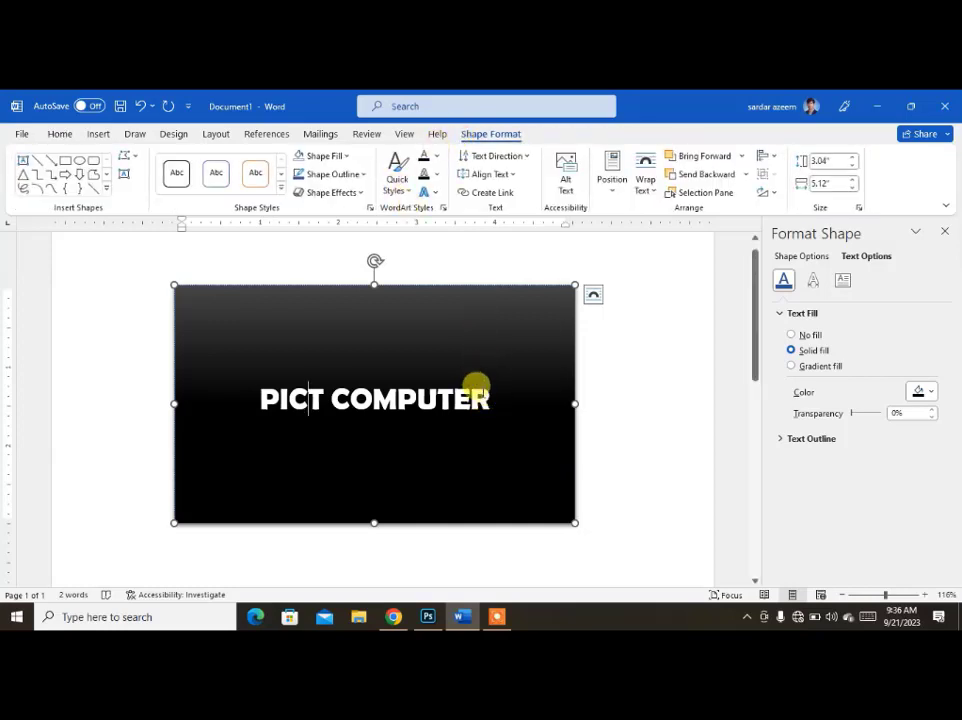
click(305, 289)
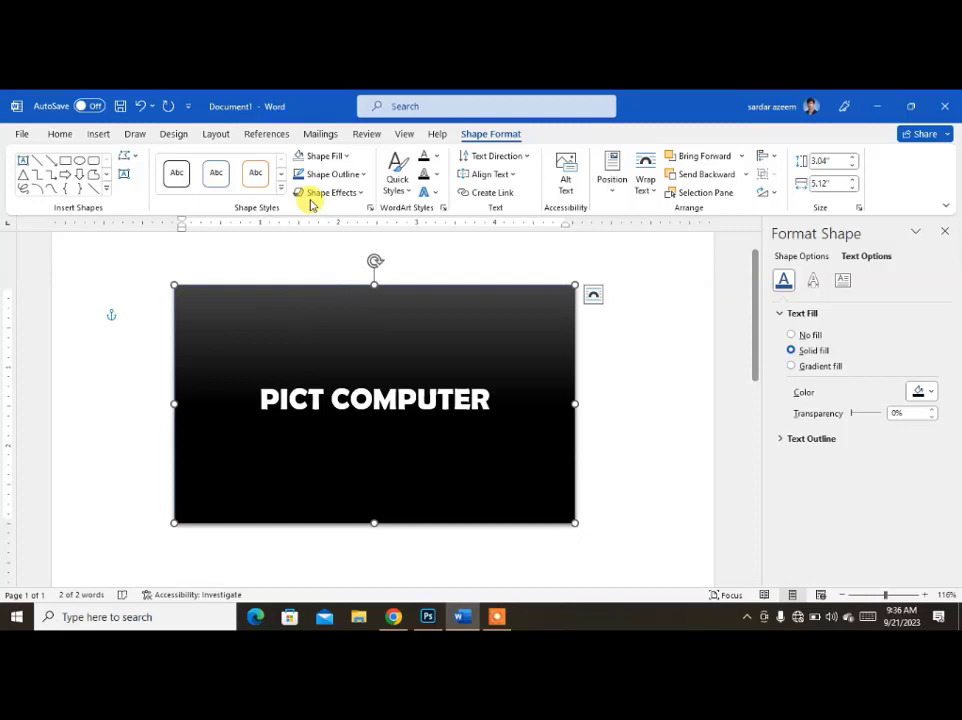
click(361, 195)
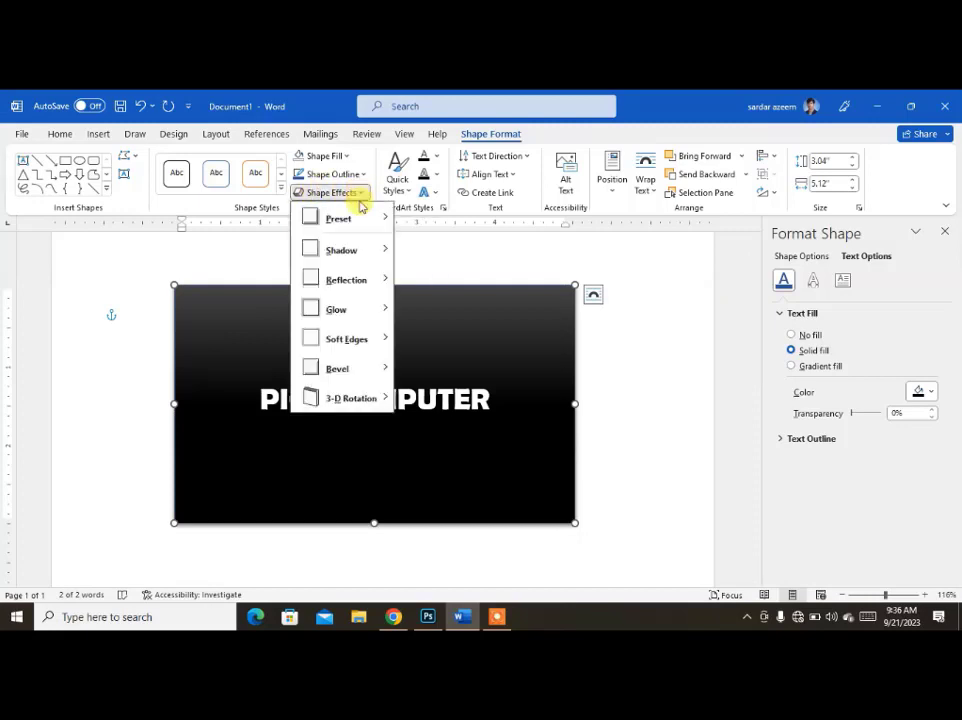
mouse_move(358, 258)
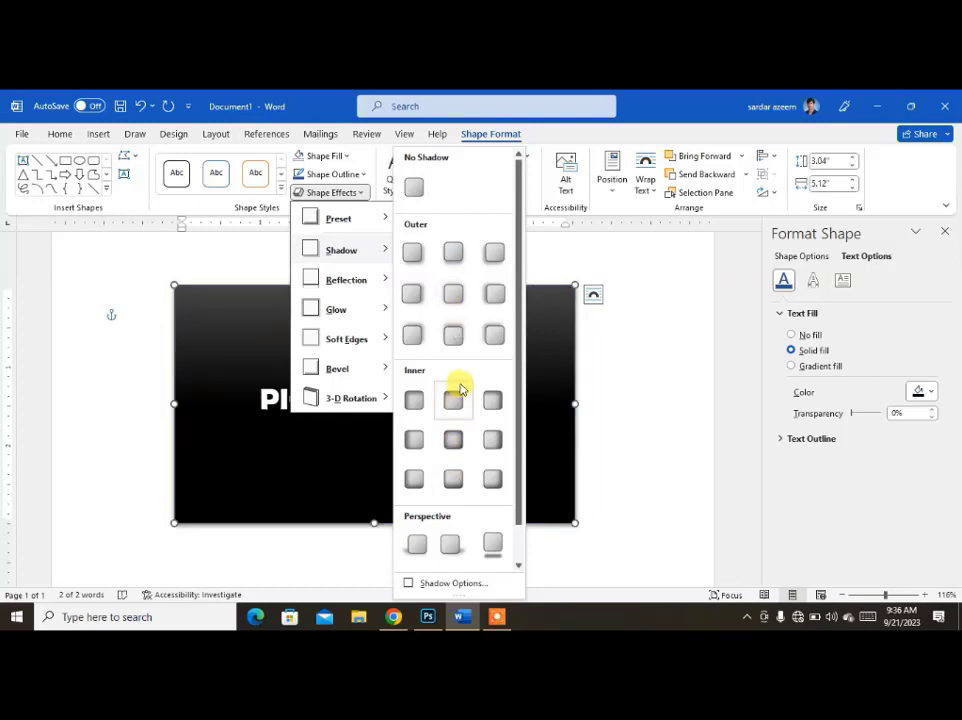
scroll(458, 383, down, 1)
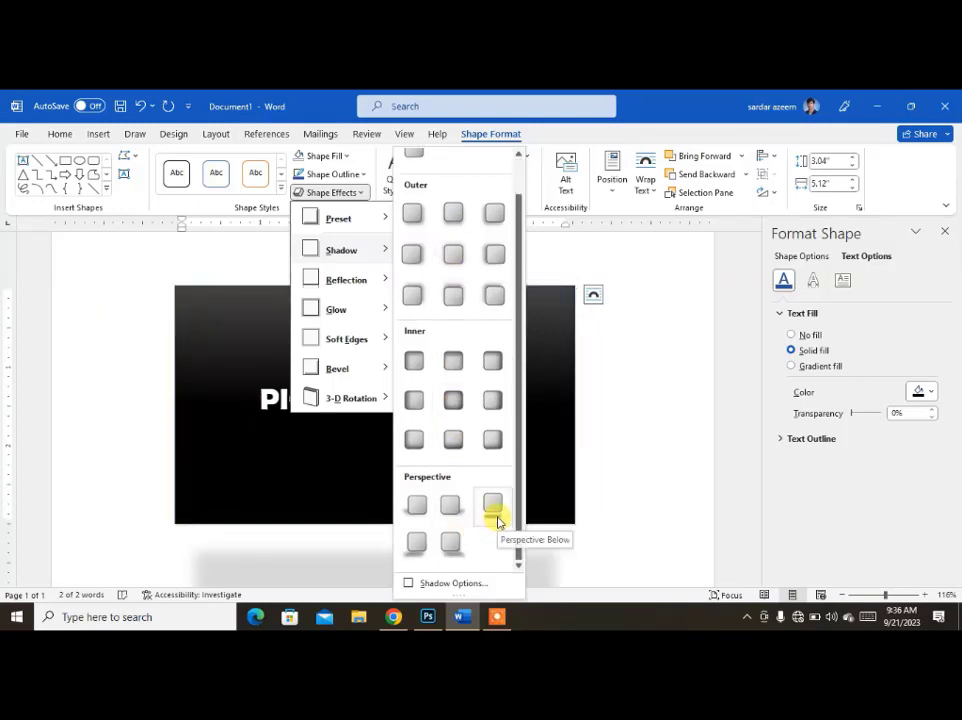
Apply a half-height touching reflection below the rectangle, look at it, and undo it.
mouse_move(353, 280)
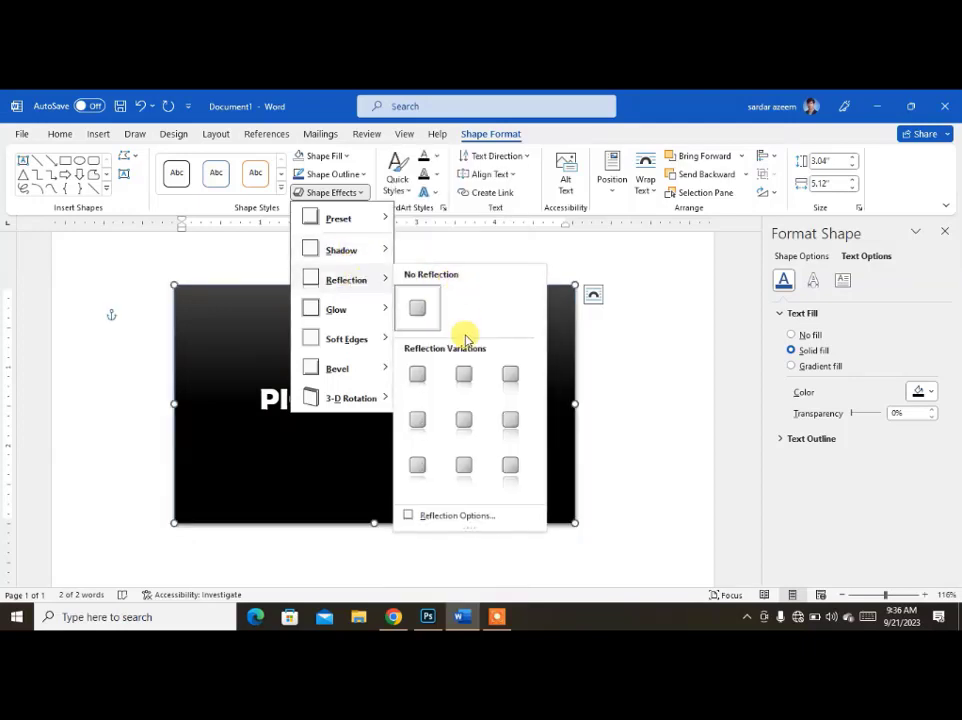
click(463, 379)
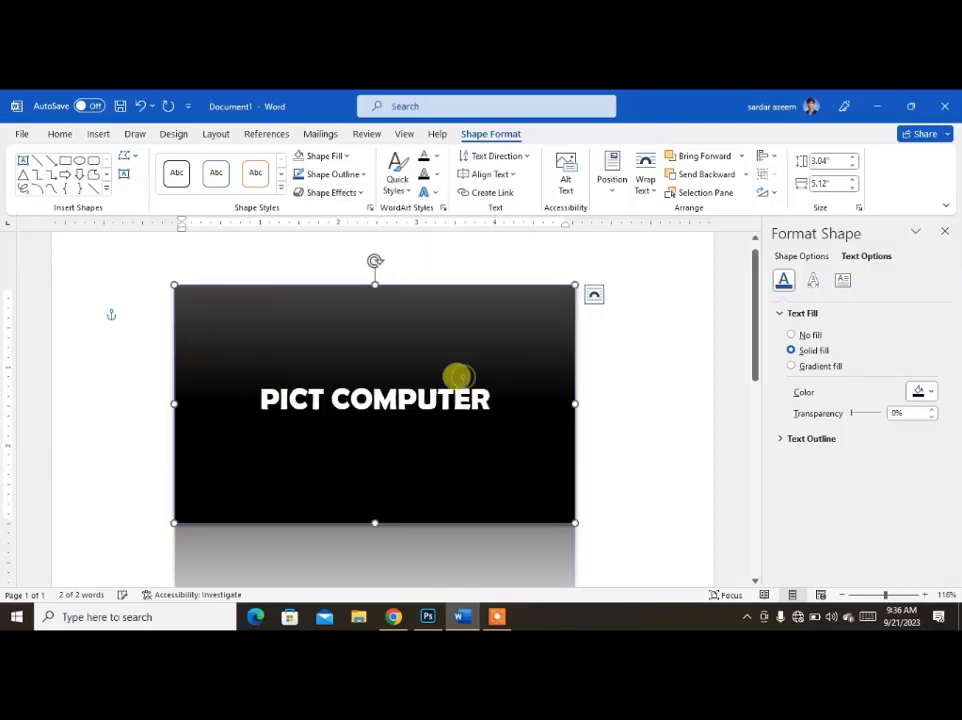
scroll(458, 386, down, 3)
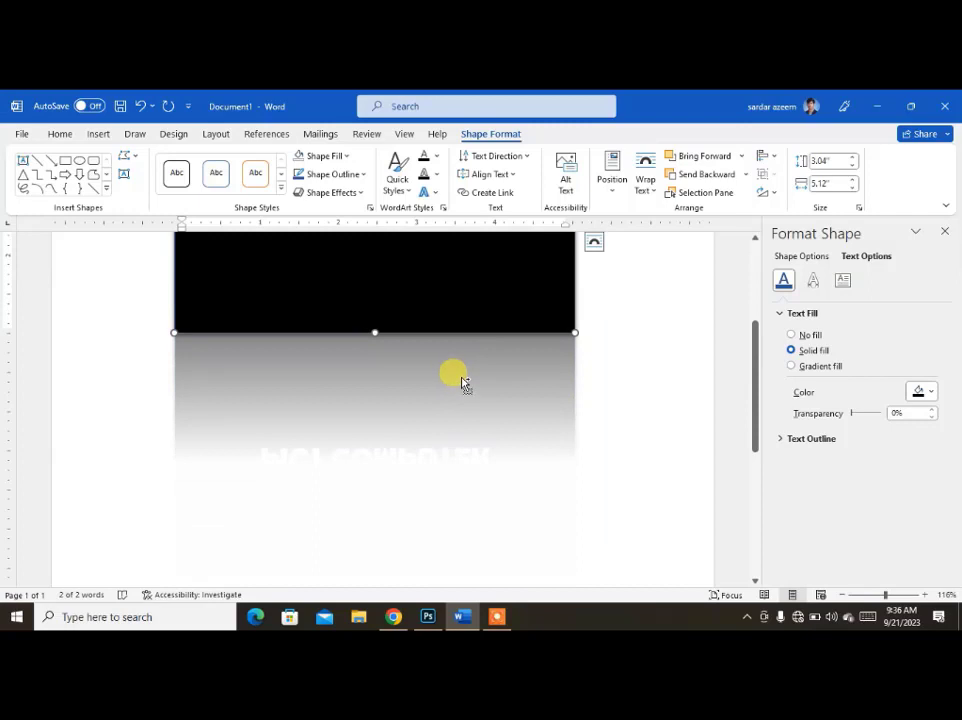
key(ctrl+z)
Apply a tilted parallel 3-D rotation to the rectangle so it appears to lie flat, and undo it.
click(362, 192)
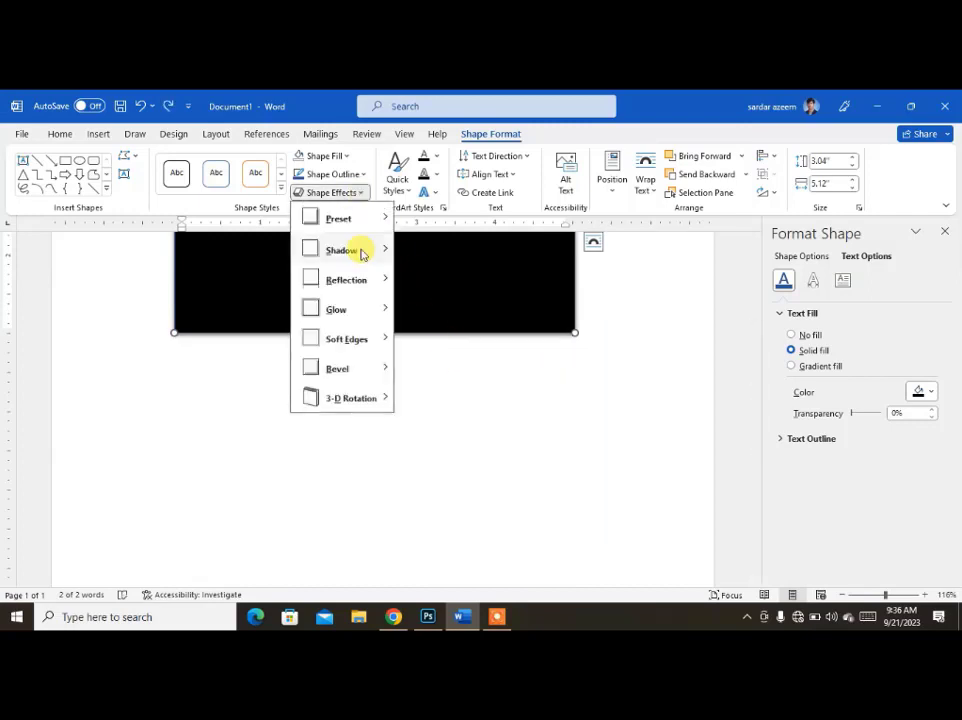
mouse_move(366, 316)
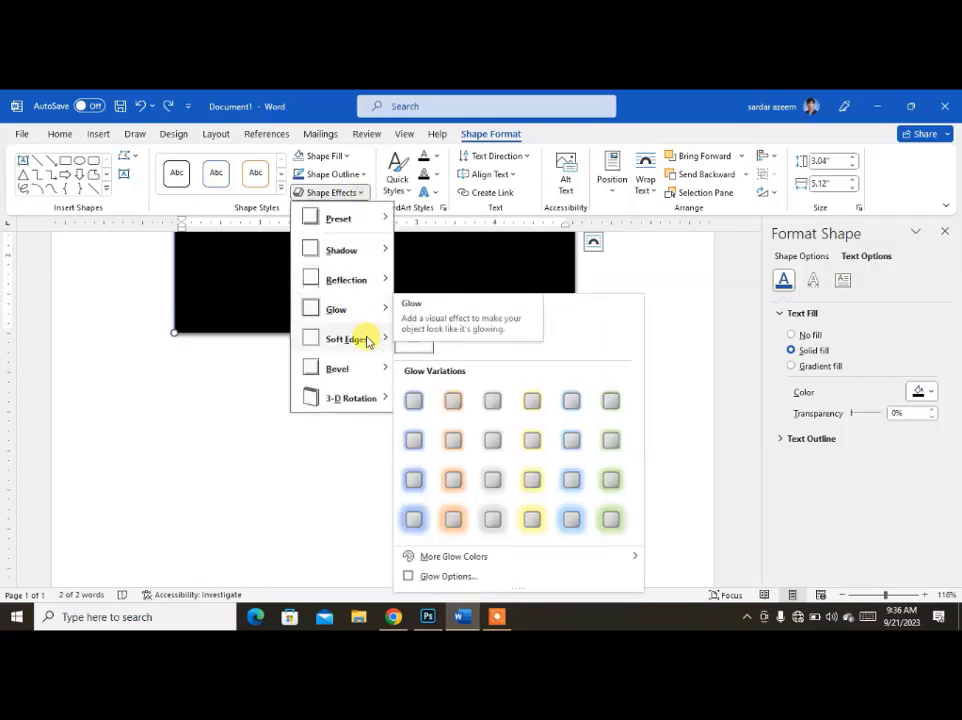
mouse_move(370, 400)
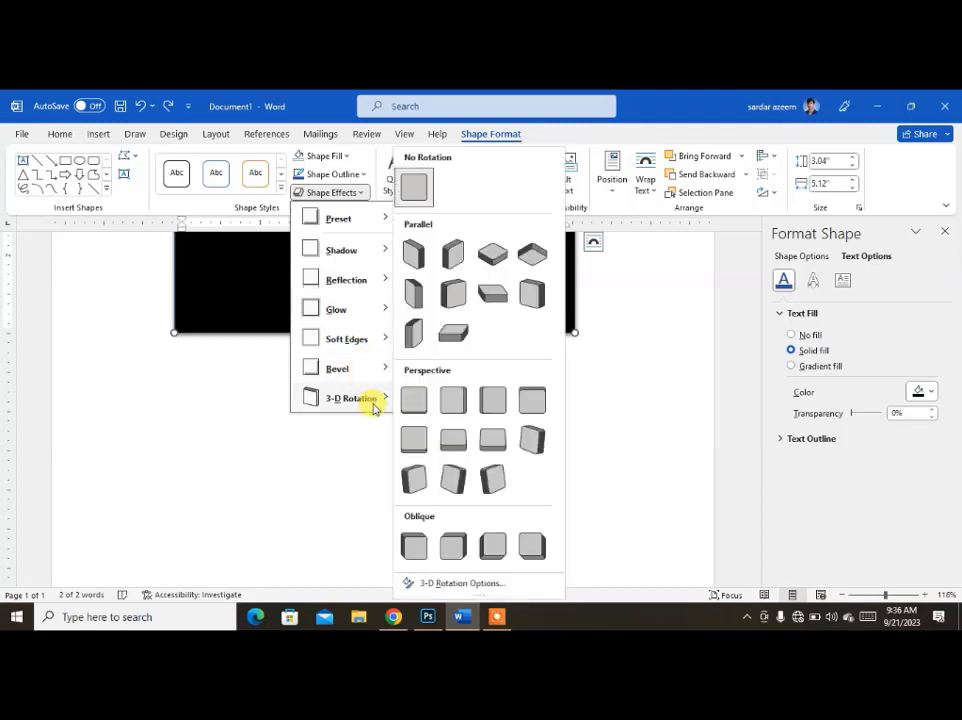
click(493, 300)
scroll(490, 455, up, 4)
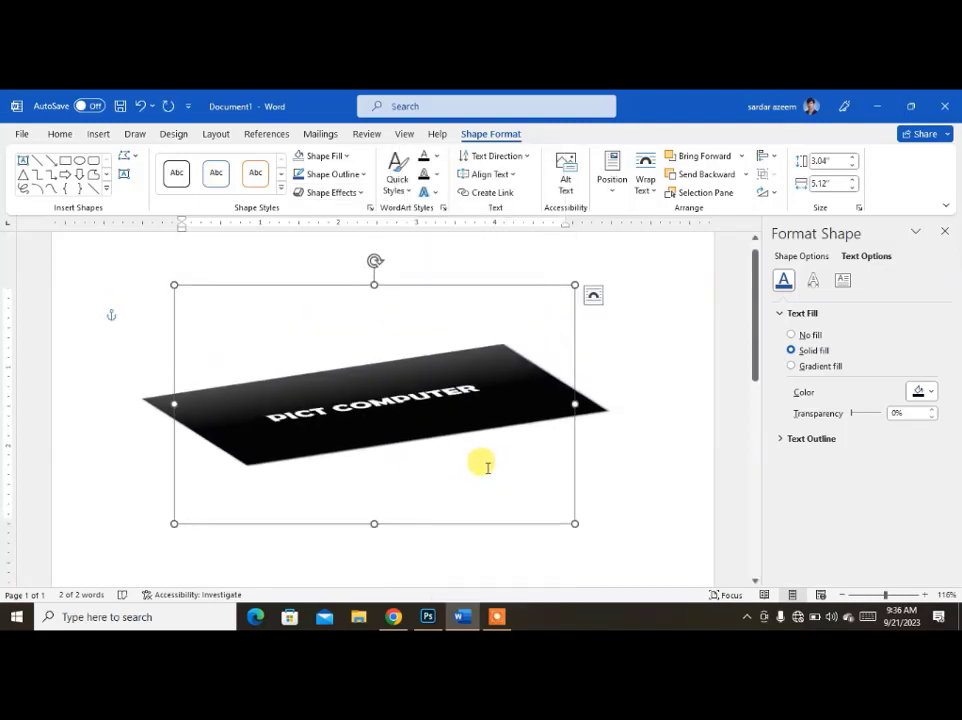
key(ctrl+z)
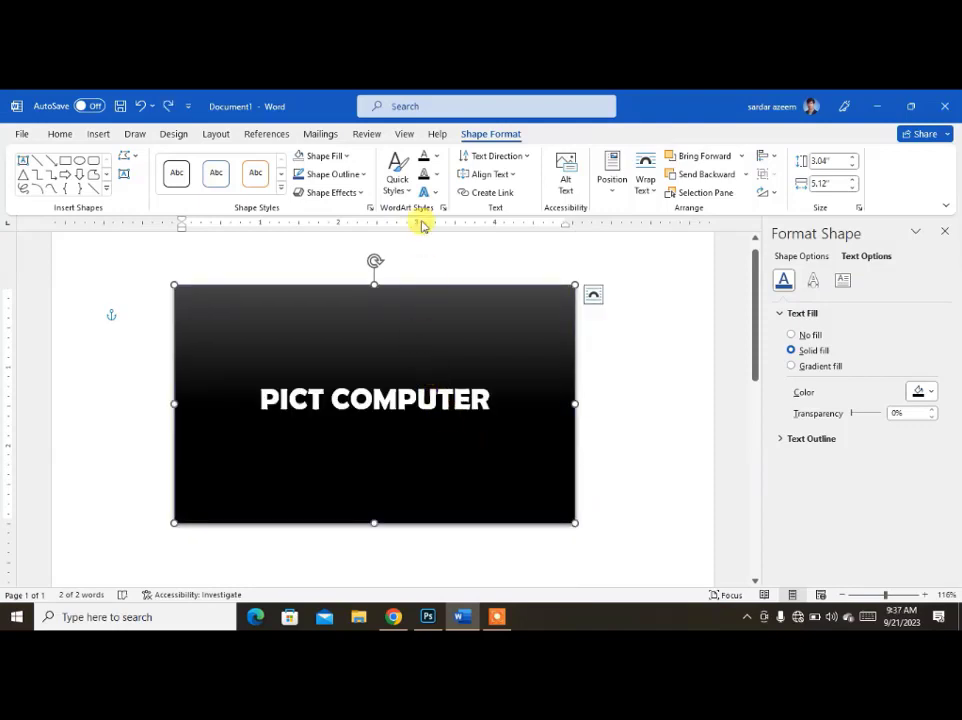
Style the PICT COMPUTER text with the blue-shadowed dark WordArt style, a dark orange fill and a dark green outline.
click(396, 190)
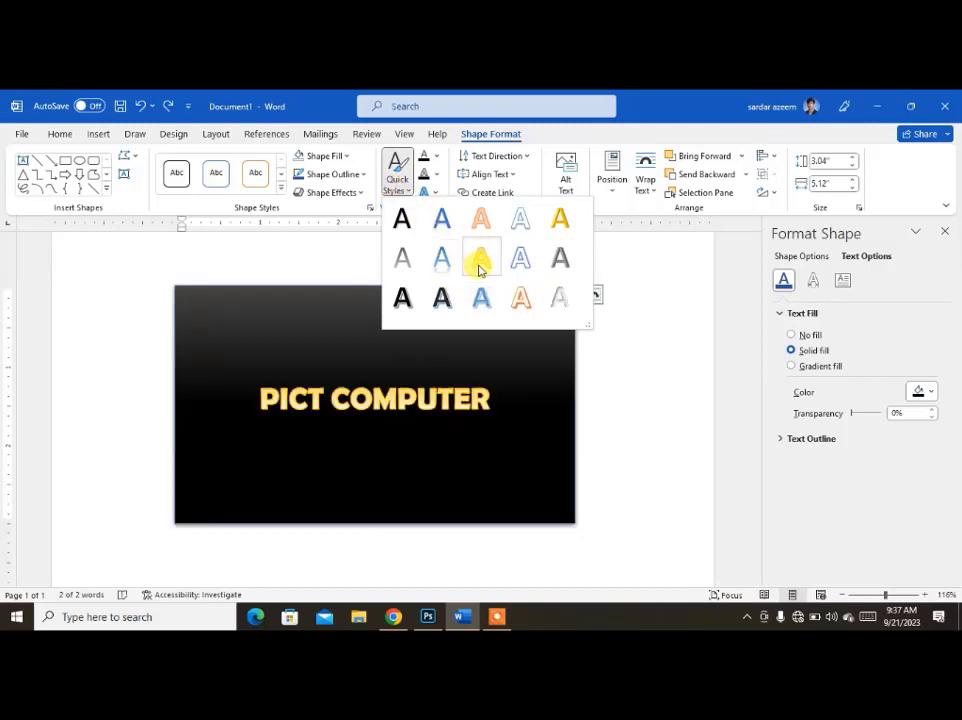
click(444, 311)
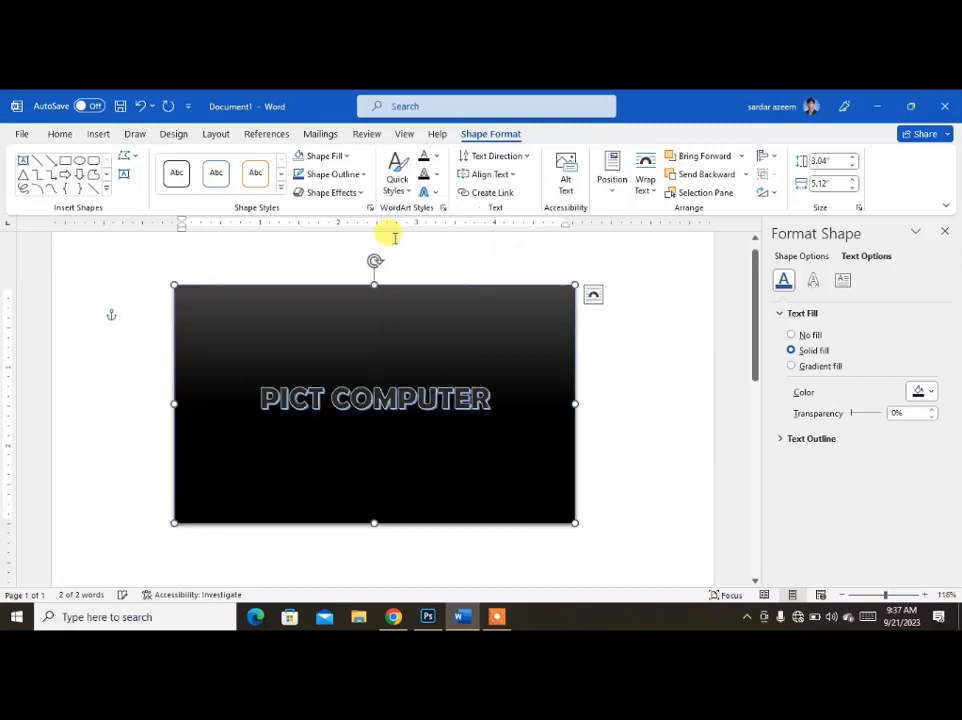
click(437, 160)
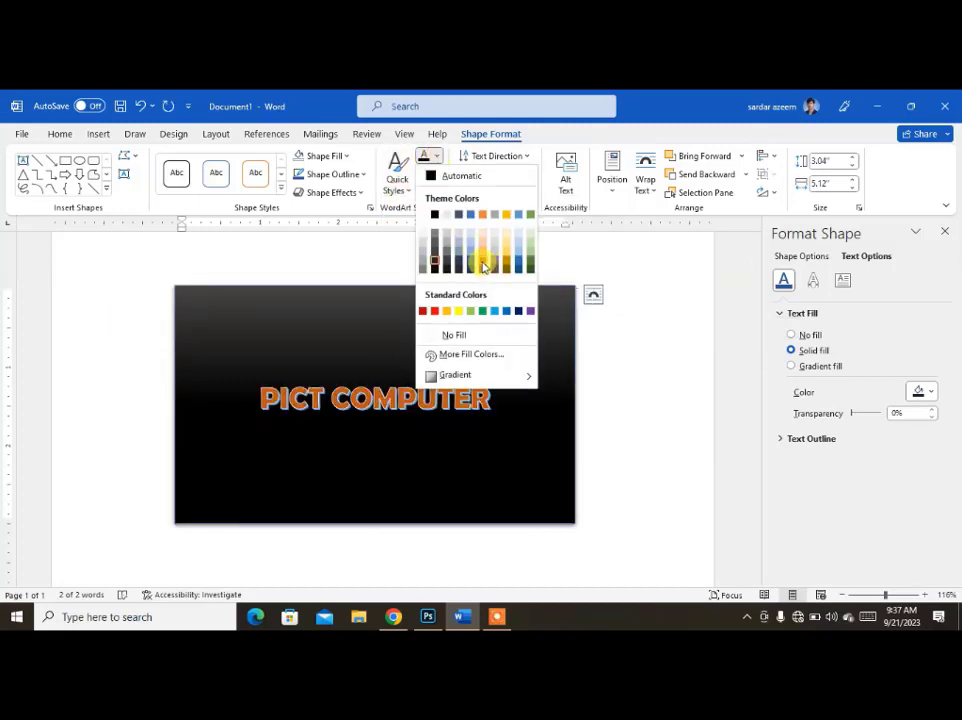
click(483, 265)
click(437, 176)
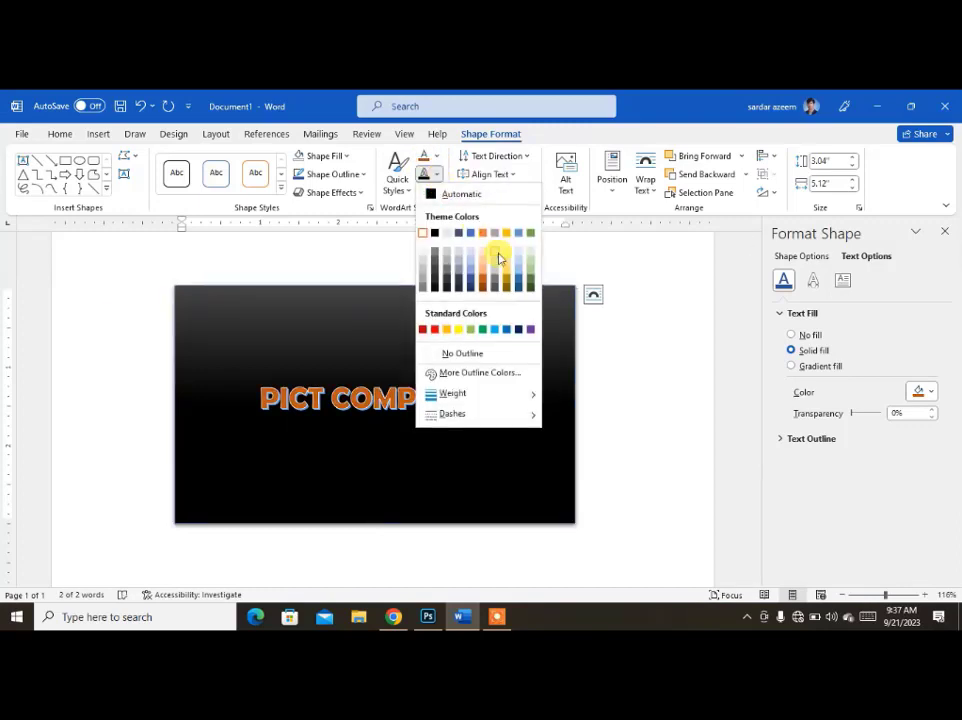
click(531, 285)
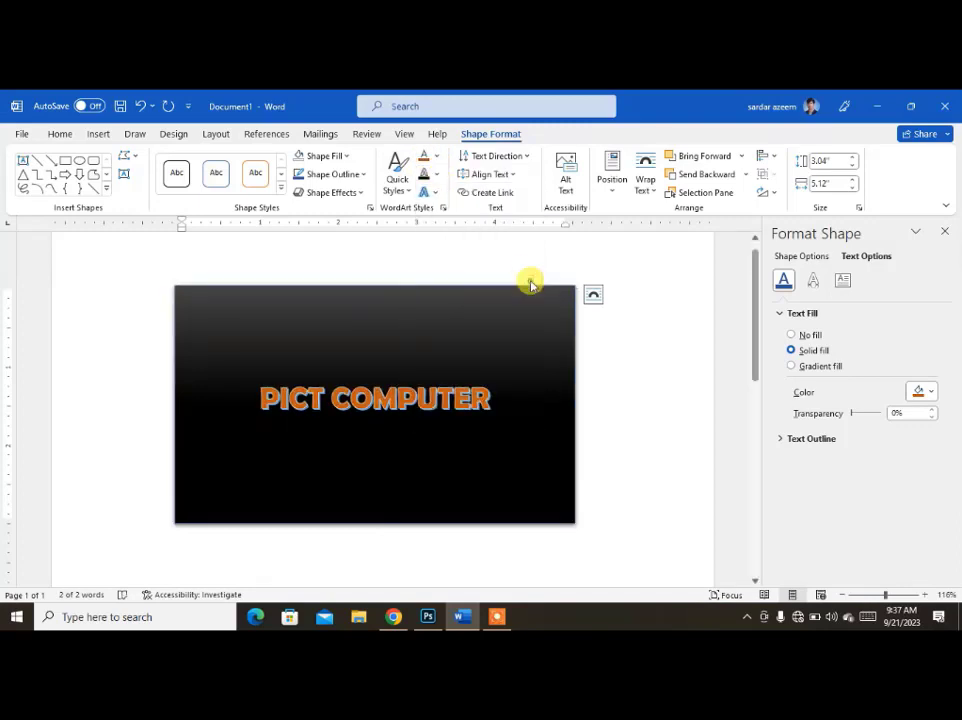
Transform the PICT COMPUTER text to follow the Circle path, and undo the transform.
click(428, 193)
mouse_move(485, 287)
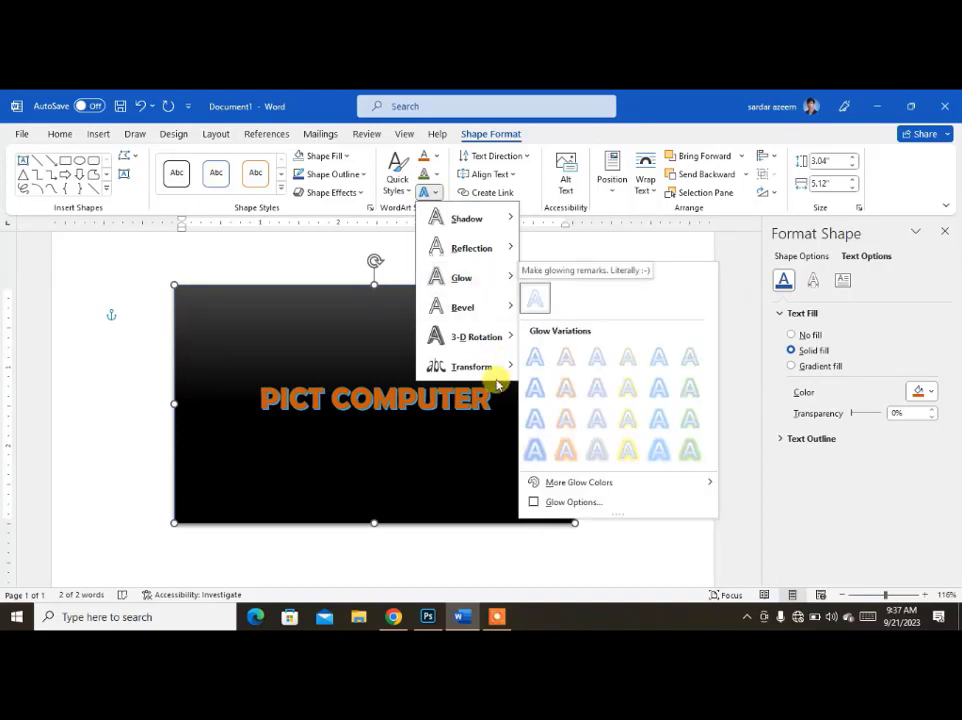
mouse_move(494, 367)
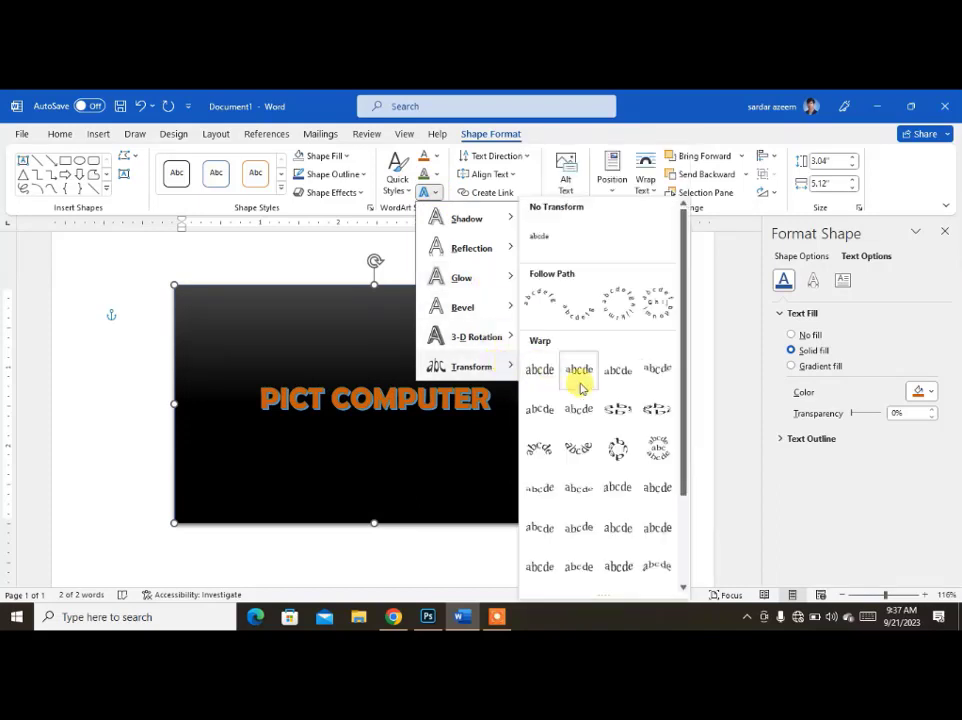
click(623, 315)
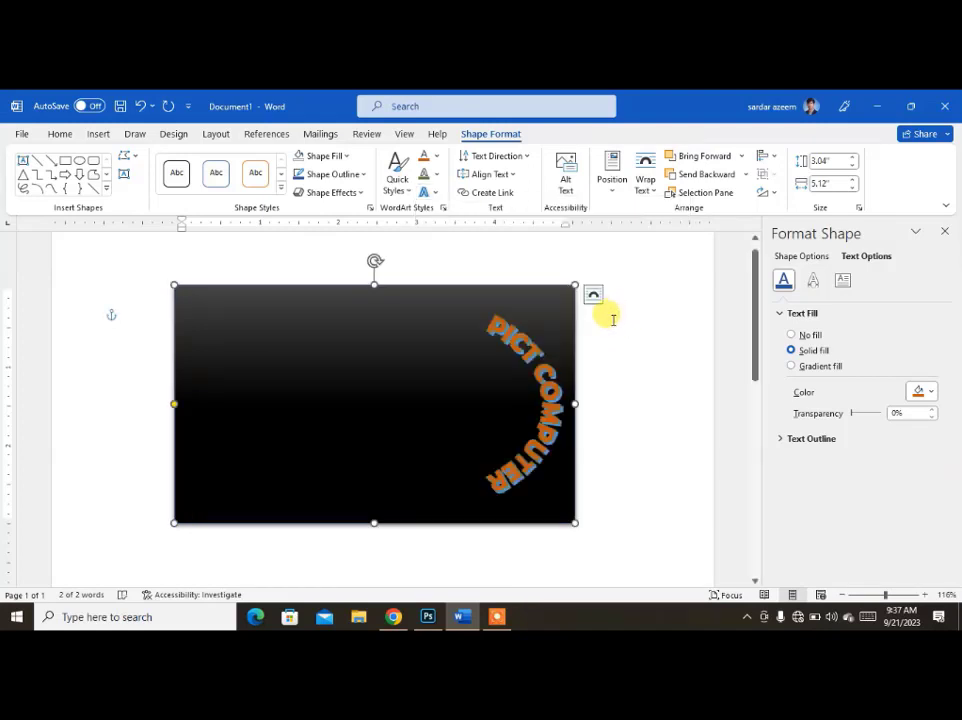
key(ctrl+z)
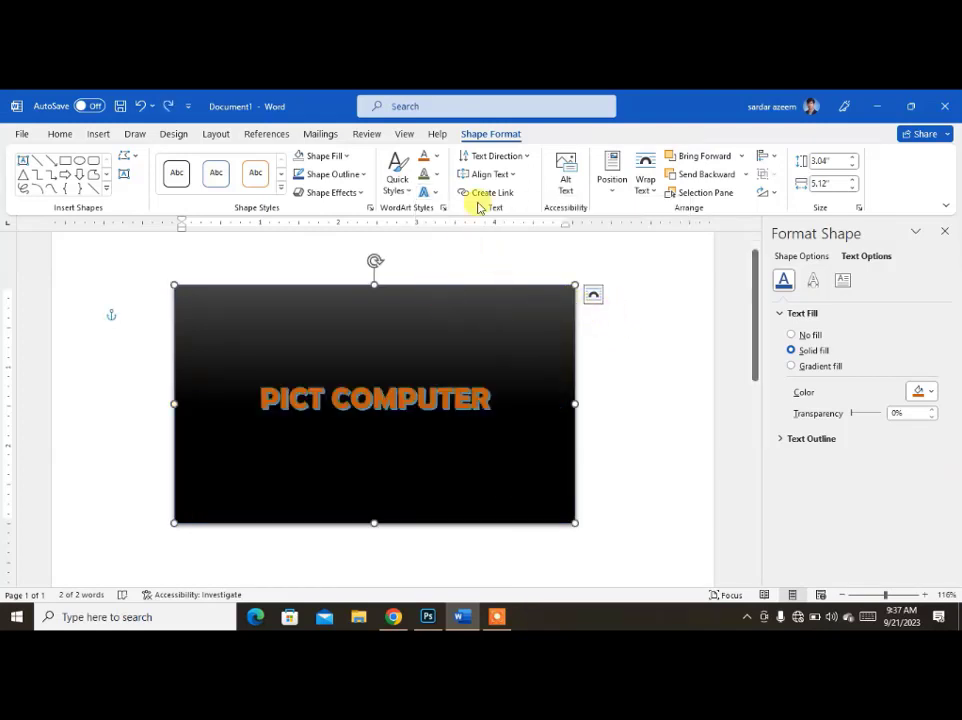
Rotate the rectangle's text by 90°, and change its direction to 270° so it reads upward.
click(512, 157)
click(500, 232)
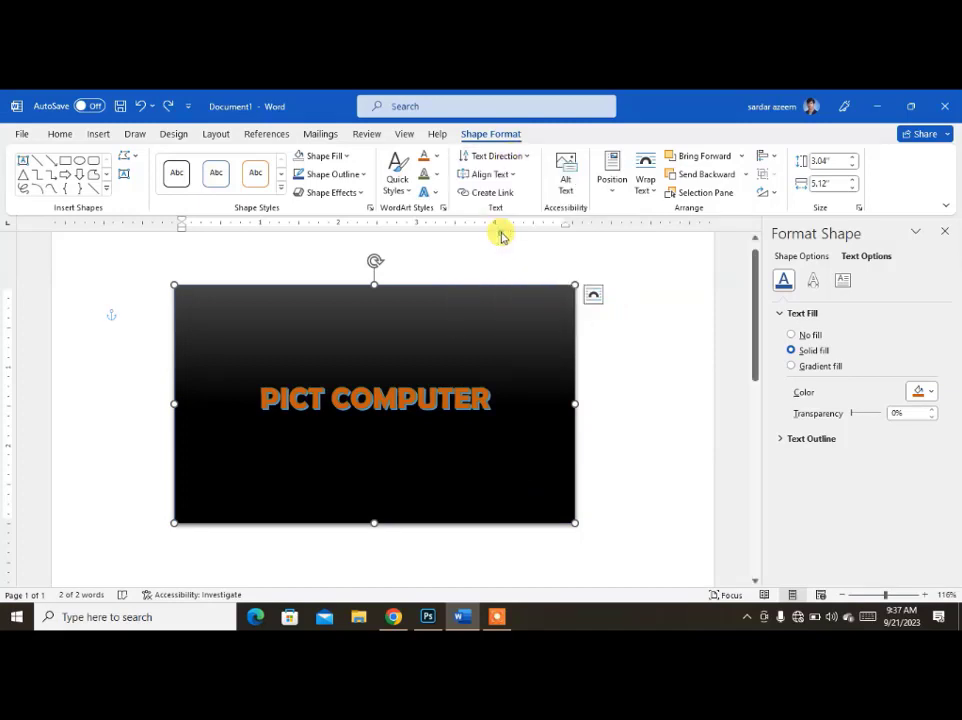
click(497, 158)
click(509, 275)
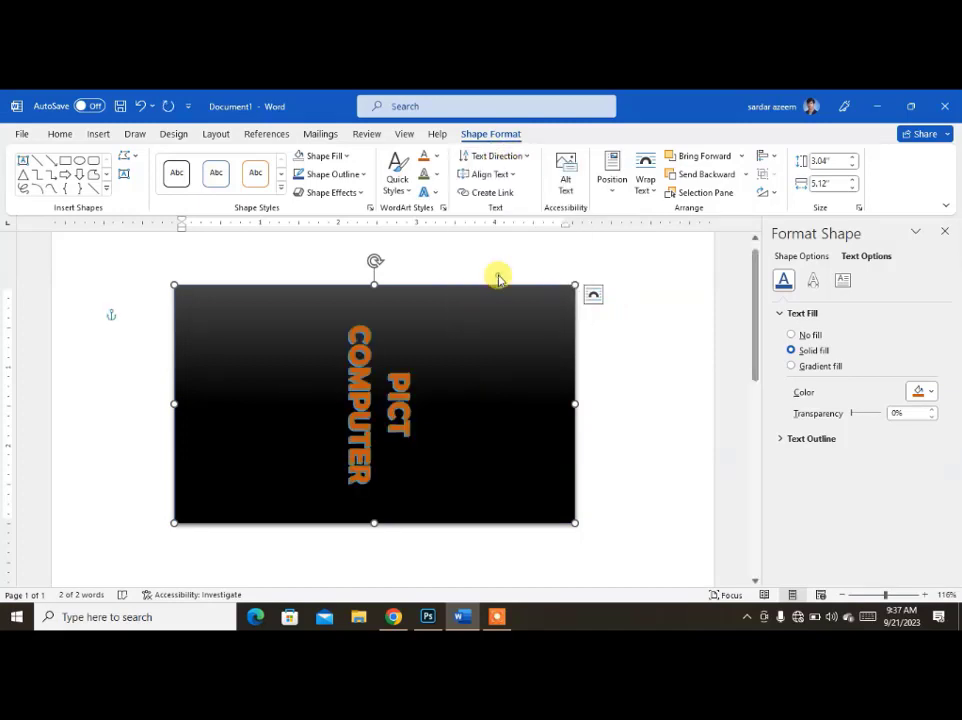
Try Left alignment for the rotated text, and set its alignment to Right within the rectangle.
click(491, 174)
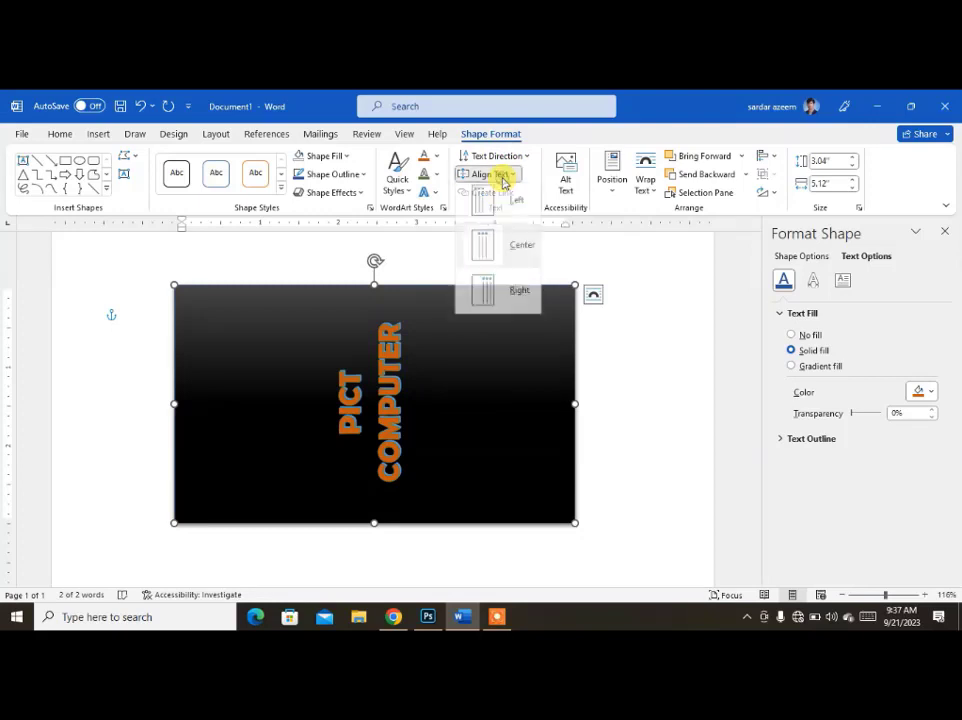
click(490, 213)
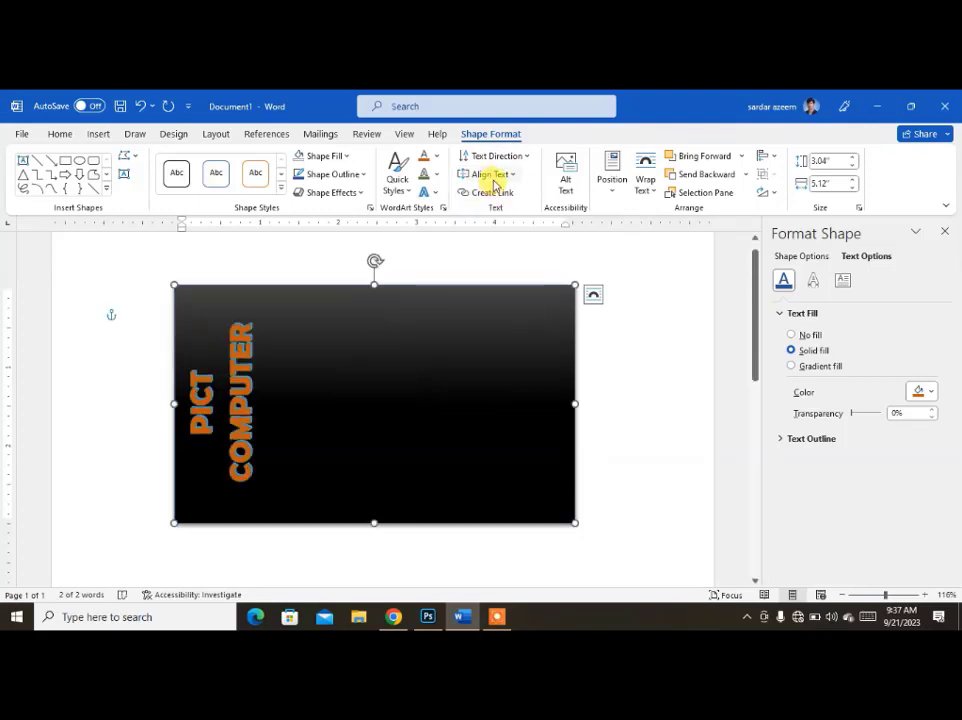
click(490, 174)
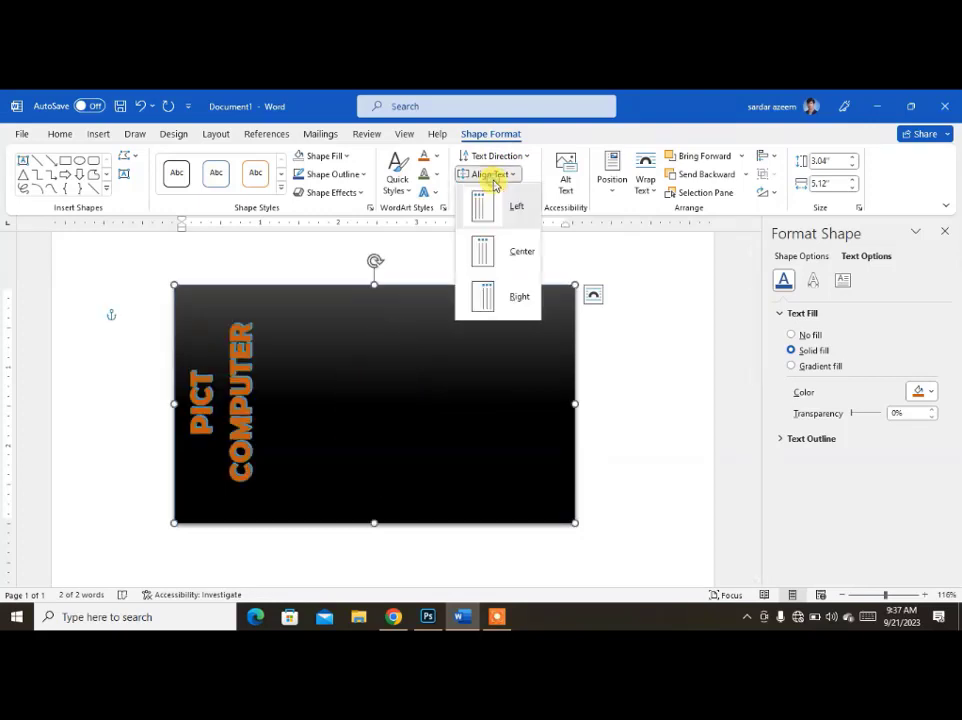
click(485, 309)
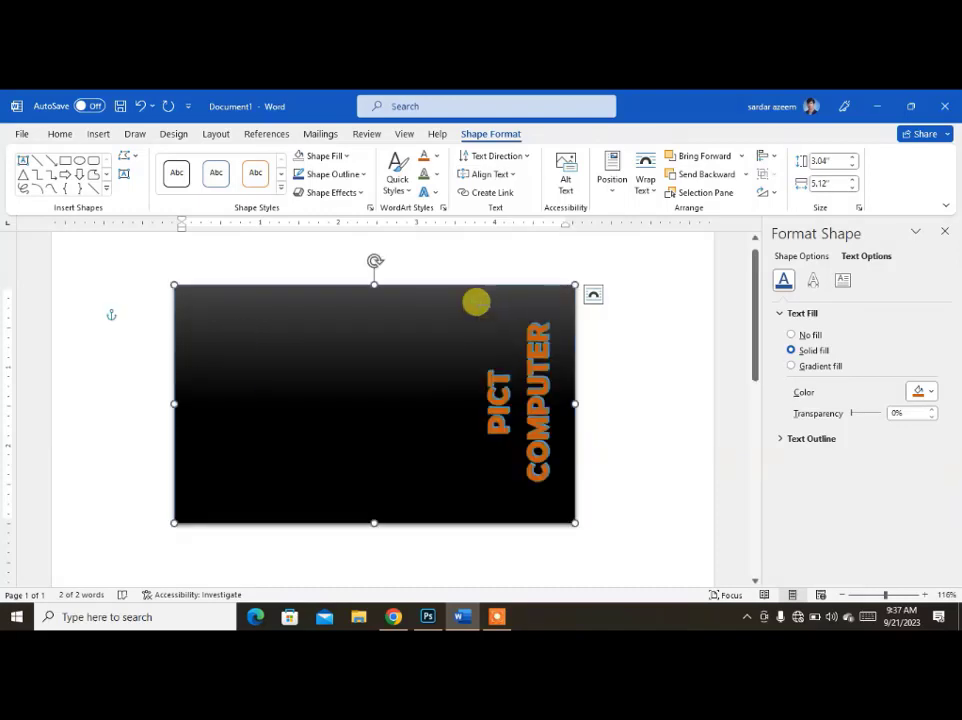
Start creating a text link from the rectangle, and close the Format Shape pane.
click(493, 197)
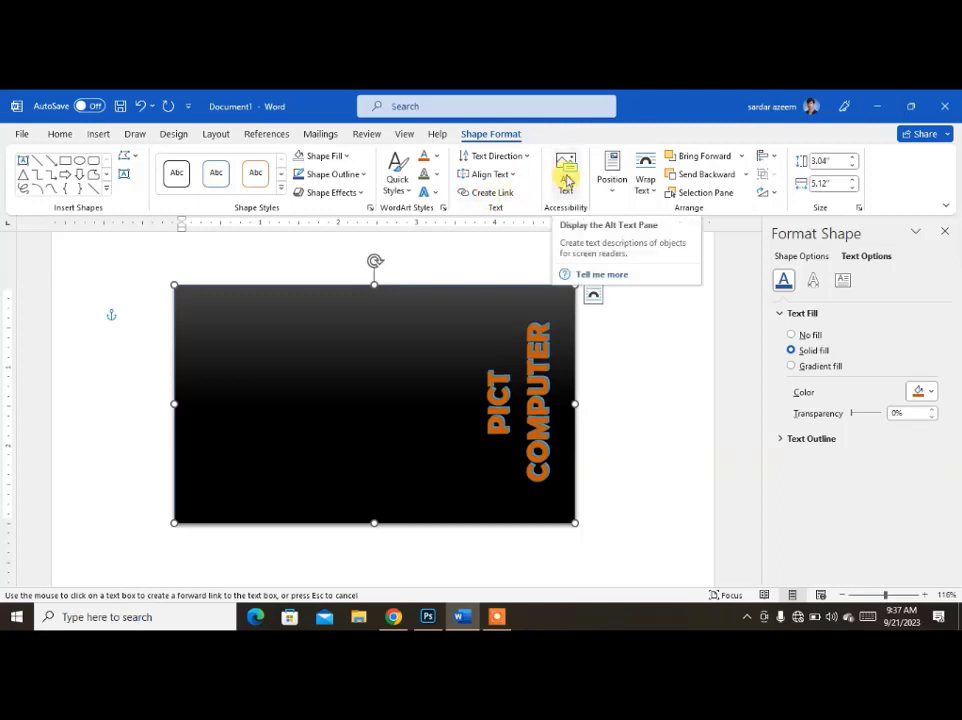
click(946, 235)
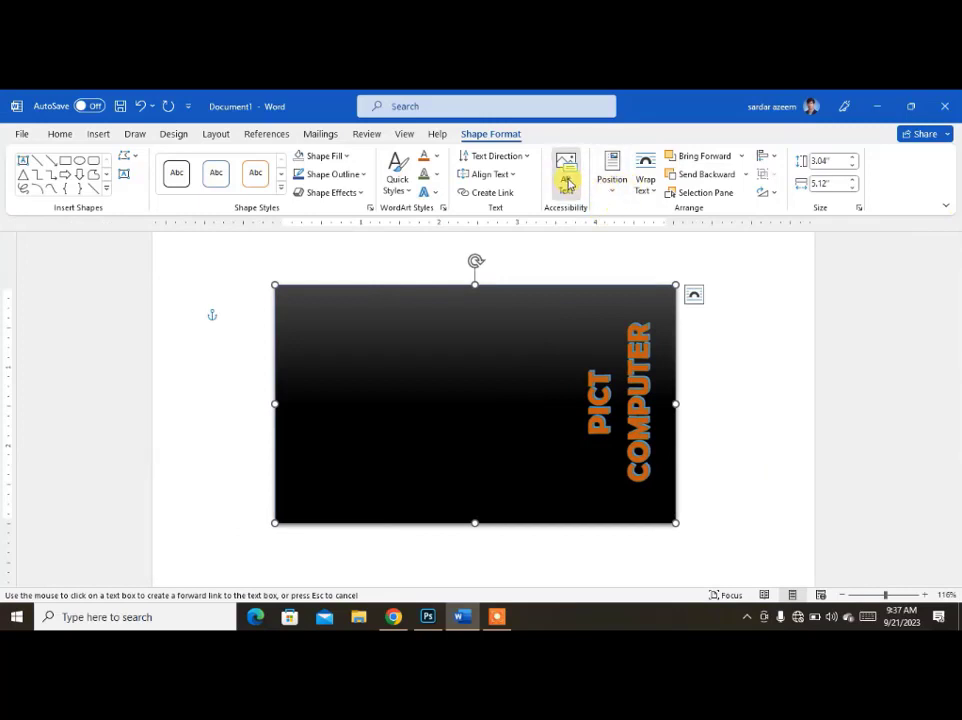
Enter PICT as the rectangle's alt text, mark the shape as decorative and close the Alt Text pane.
click(567, 183)
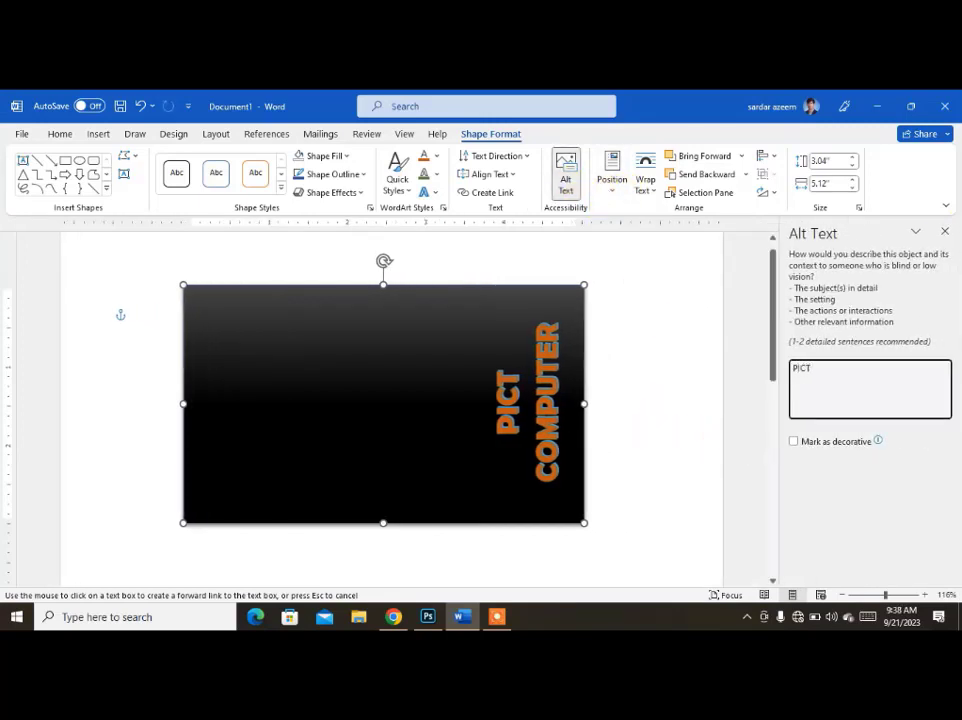
click(820, 441)
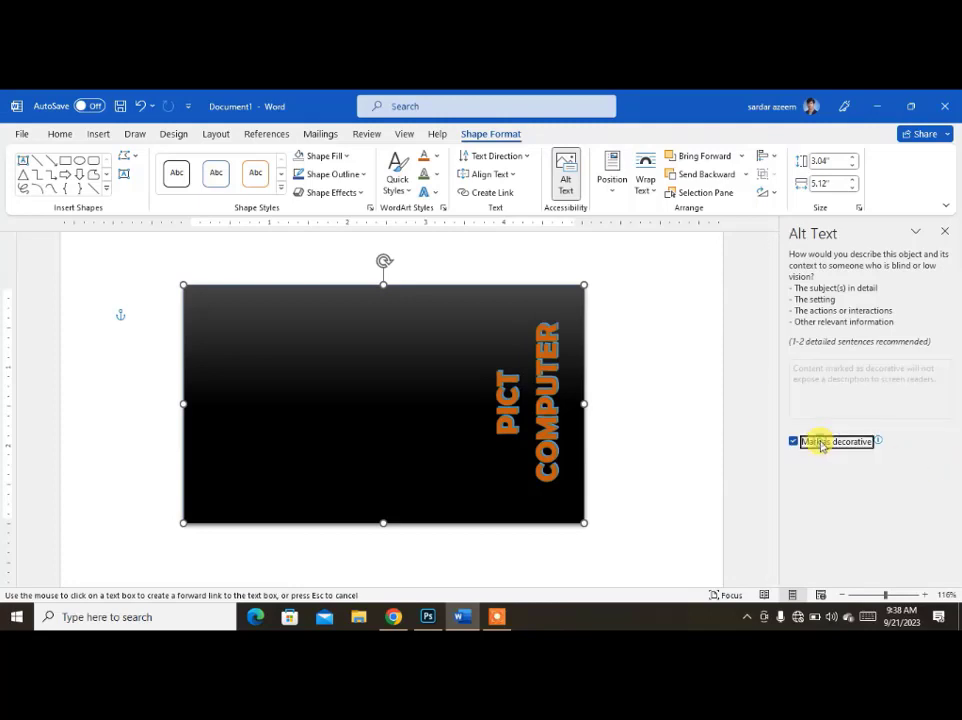
click(944, 232)
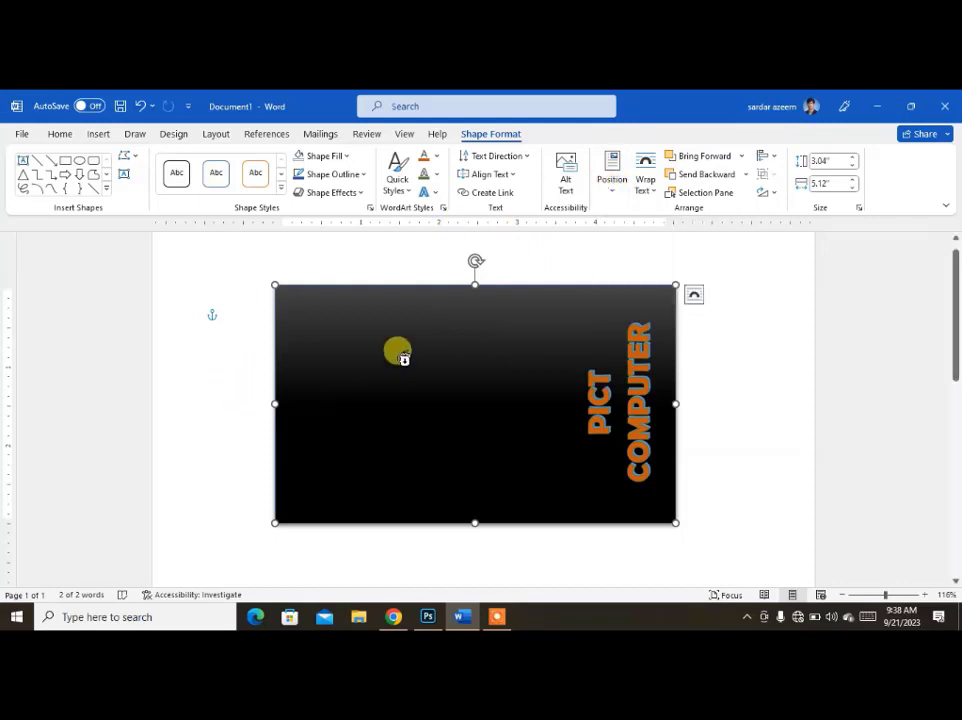
Try to link the rectangle's text box to itself.
click(410, 461)
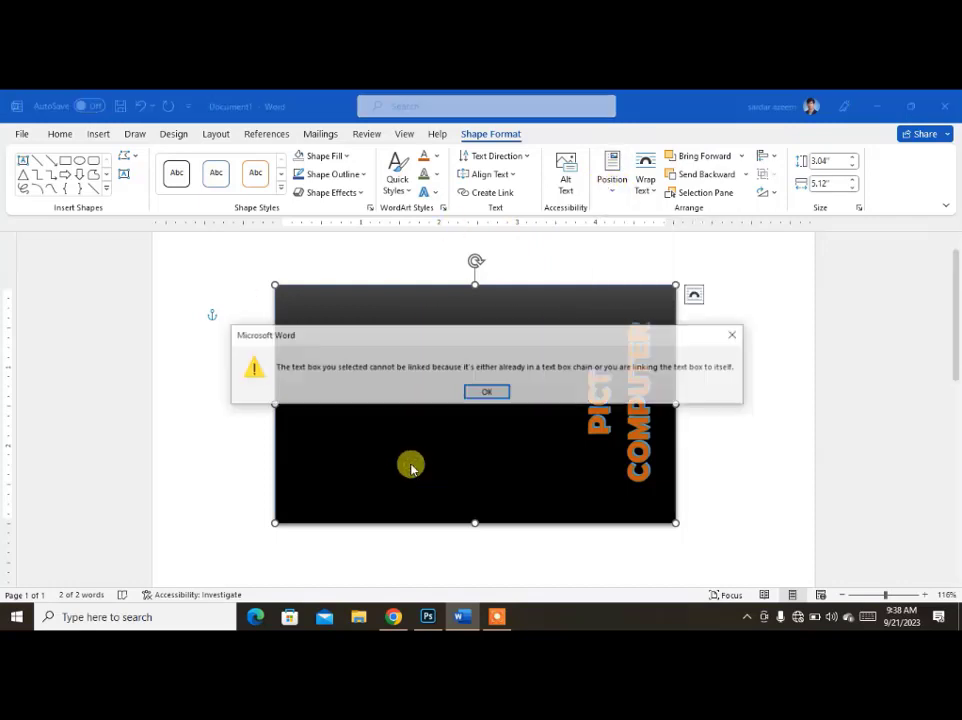
click(480, 391)
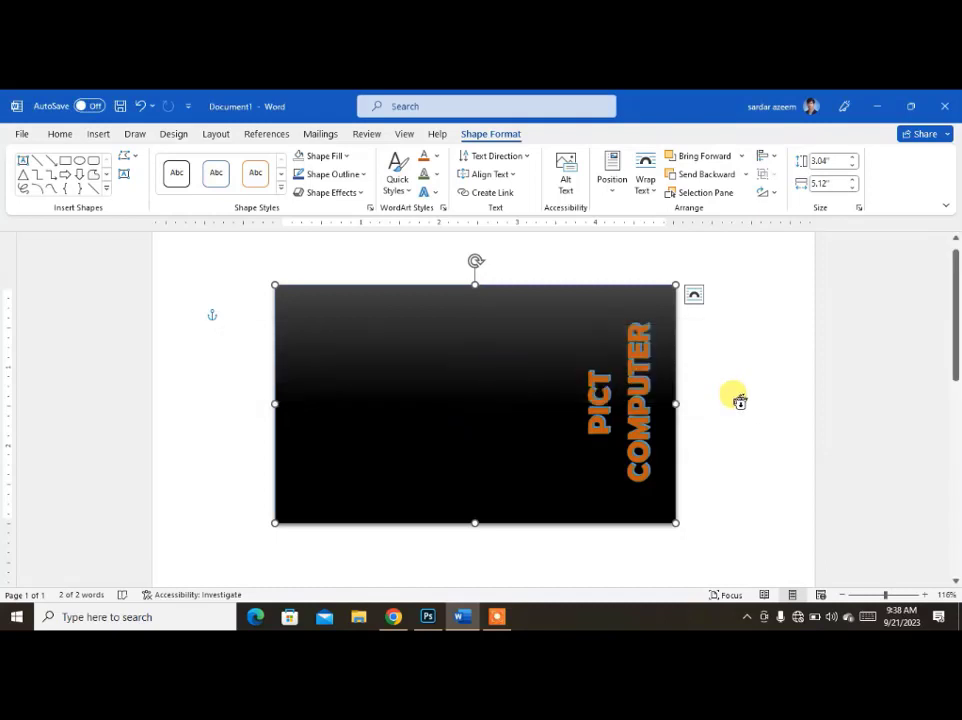
Fill the document body with sample paragraphs generated by =rand(100).
click(740, 401)
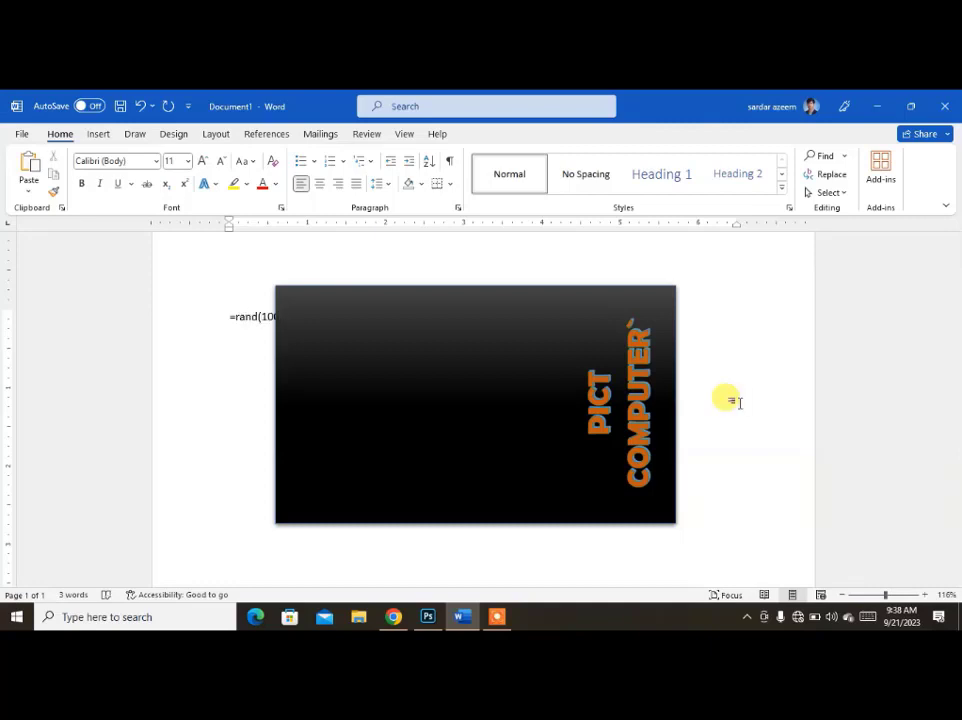
text(=rand(100))
key(Return)
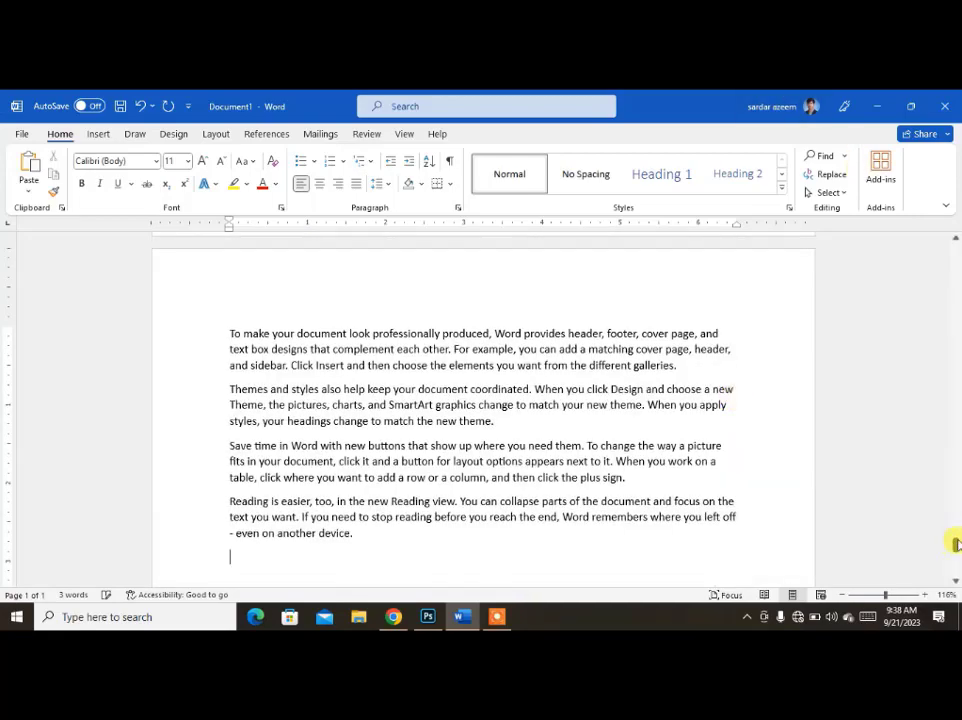
Shrink the rectangle from its upper-left corner to about 2.34" high by 2.33" wide.
drag(957, 545, 946, 233)
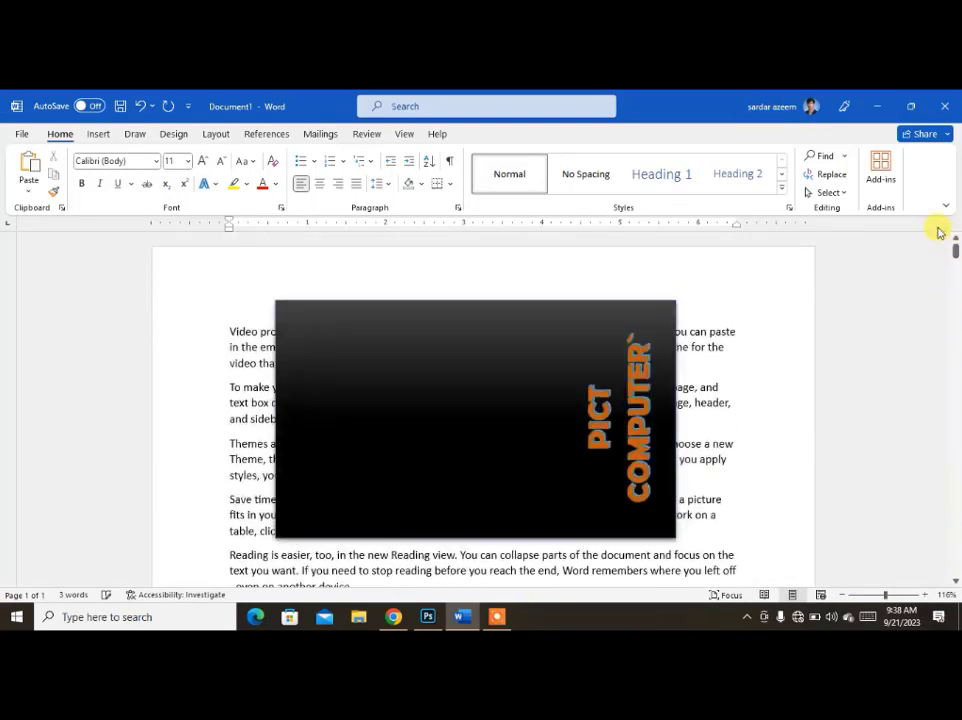
click(389, 359)
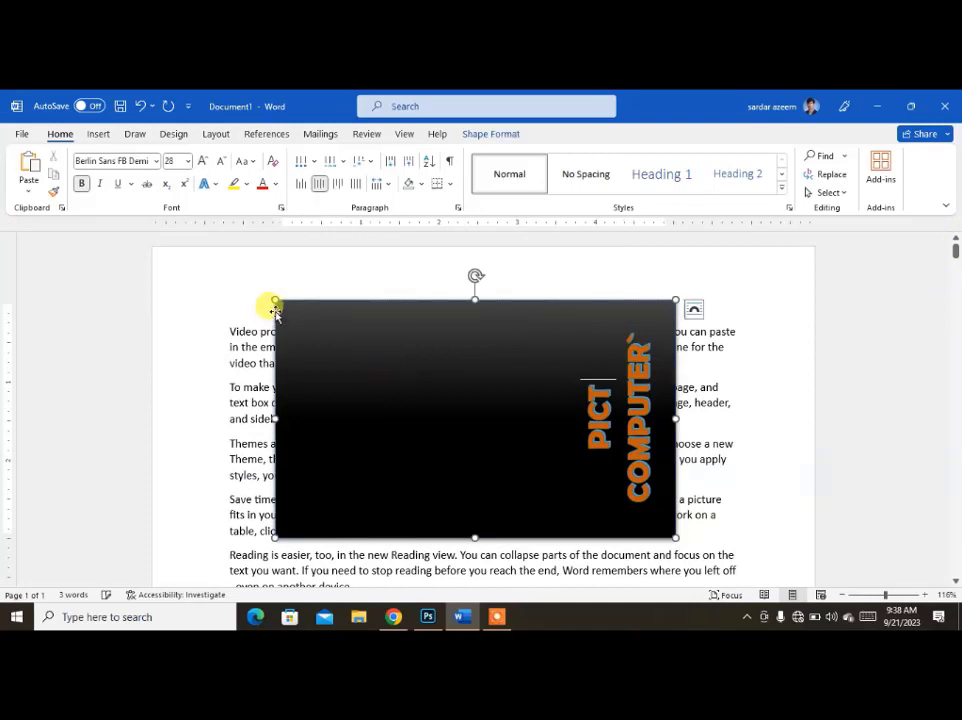
drag(275, 300, 494, 350)
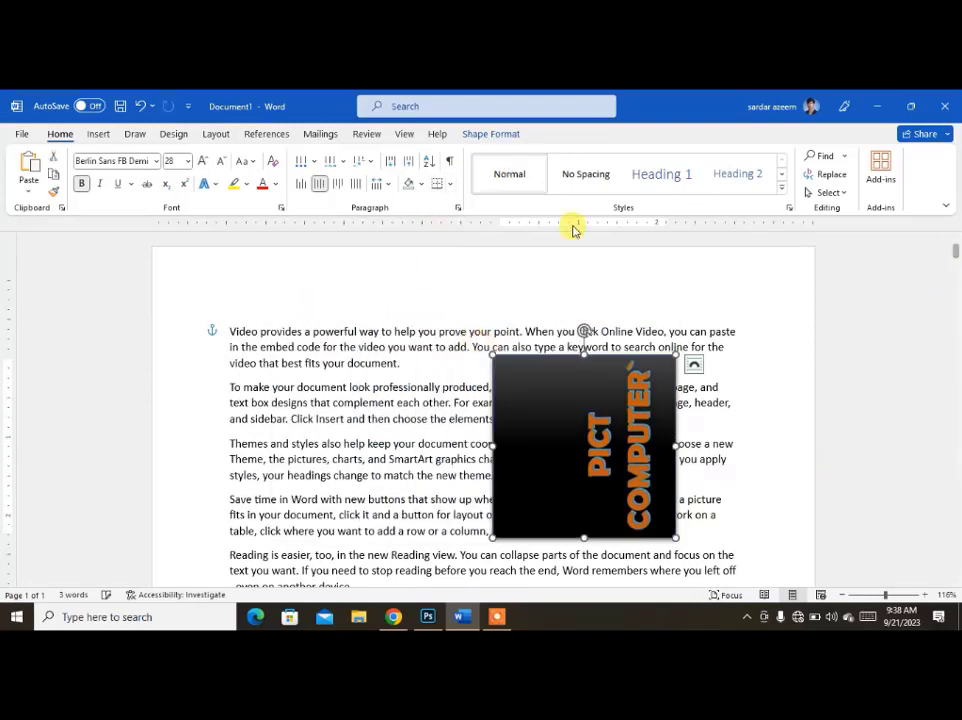
Position the rectangle at the middle right of the page with text wrapping, and check its placement.
click(483, 134)
click(613, 190)
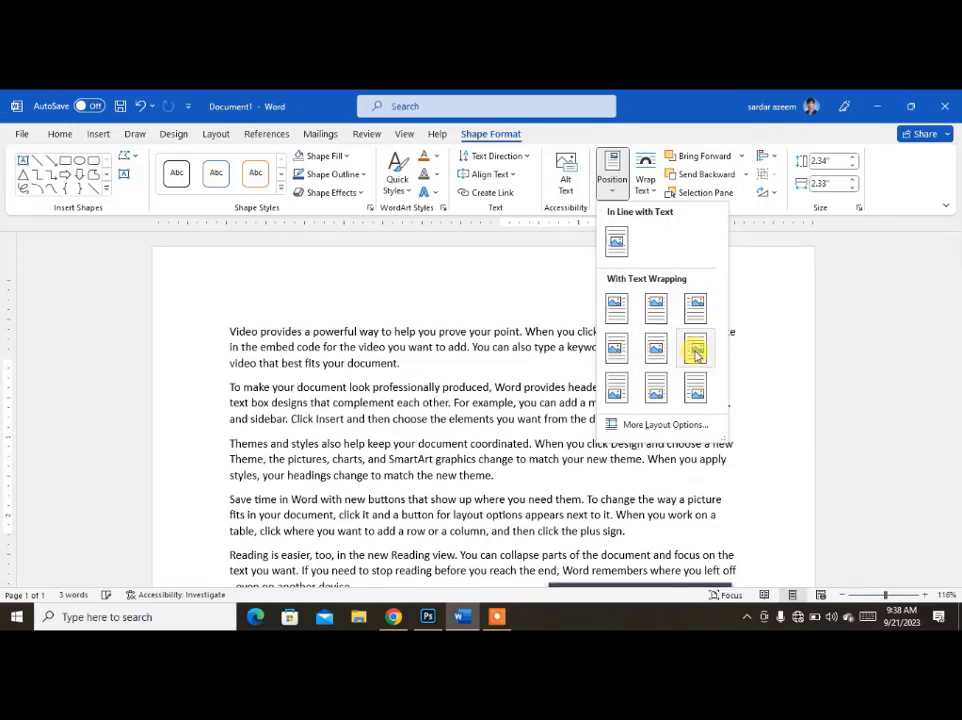
click(695, 352)
scroll(600, 400, down, 4)
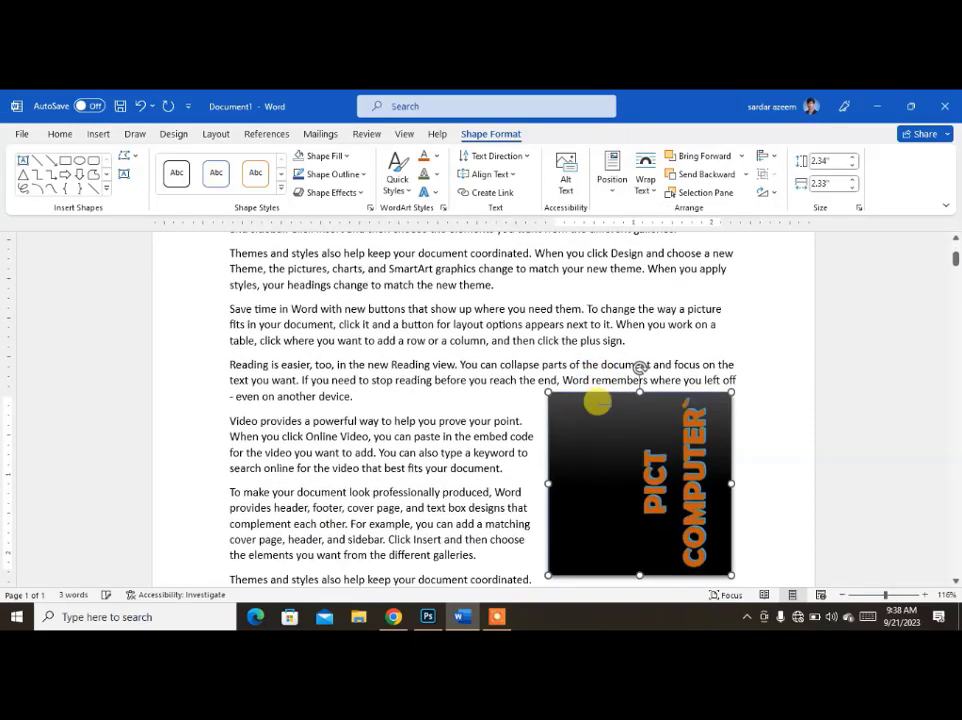
scroll(590, 401, down, 3)
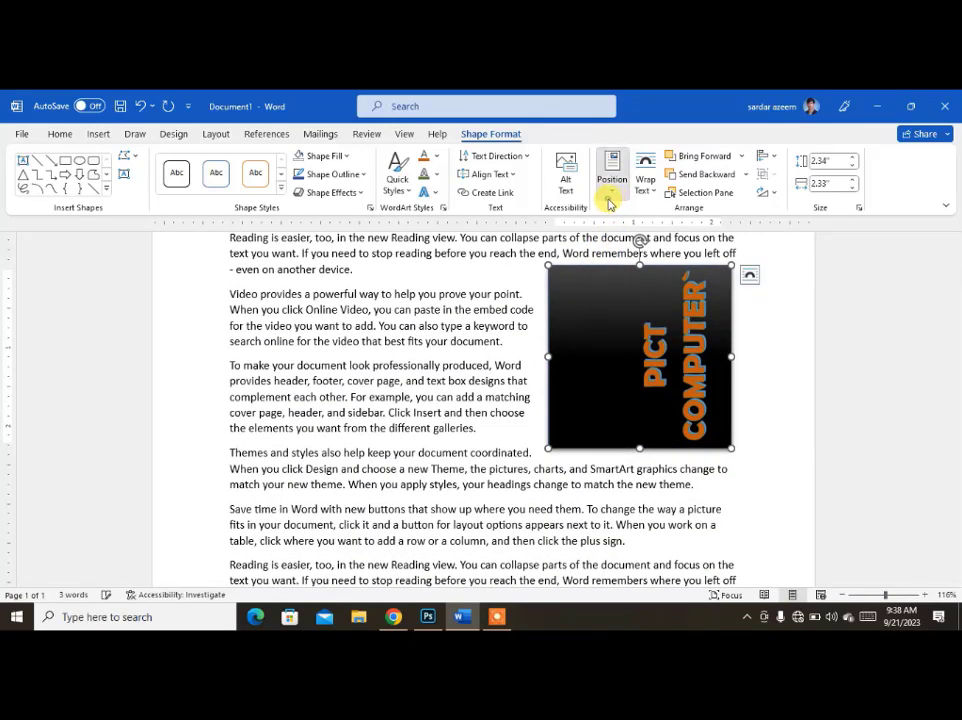
Position the rectangle at the bottom right of the page with text wrapping, and check its placement.
click(610, 200)
click(698, 387)
scroll(485, 445, down, 3)
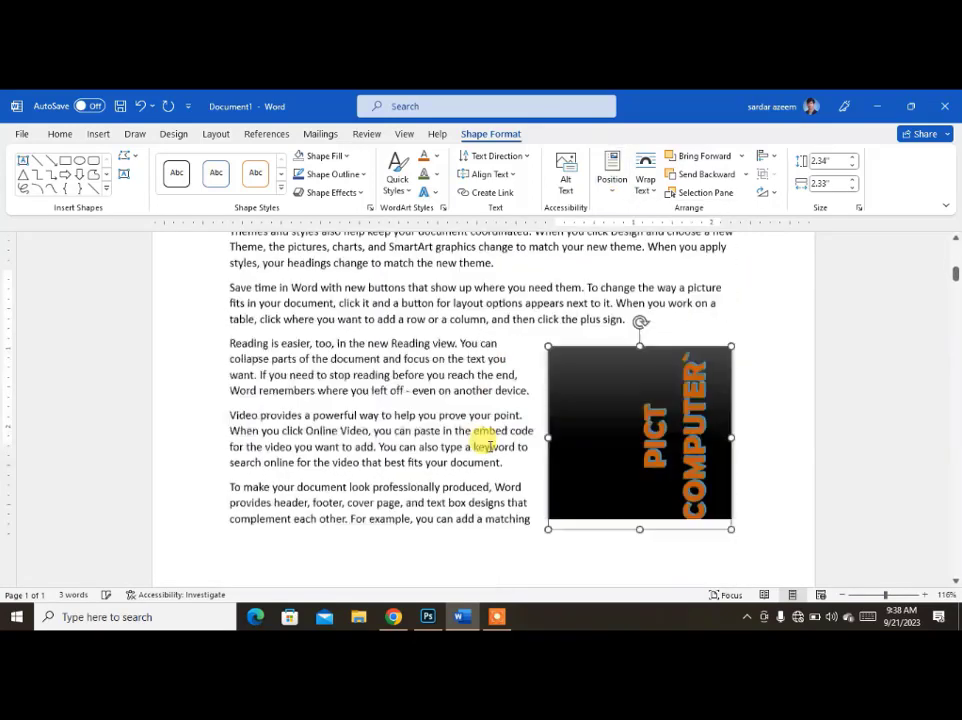
scroll(485, 445, down, 2)
scroll(485, 445, up, 3)
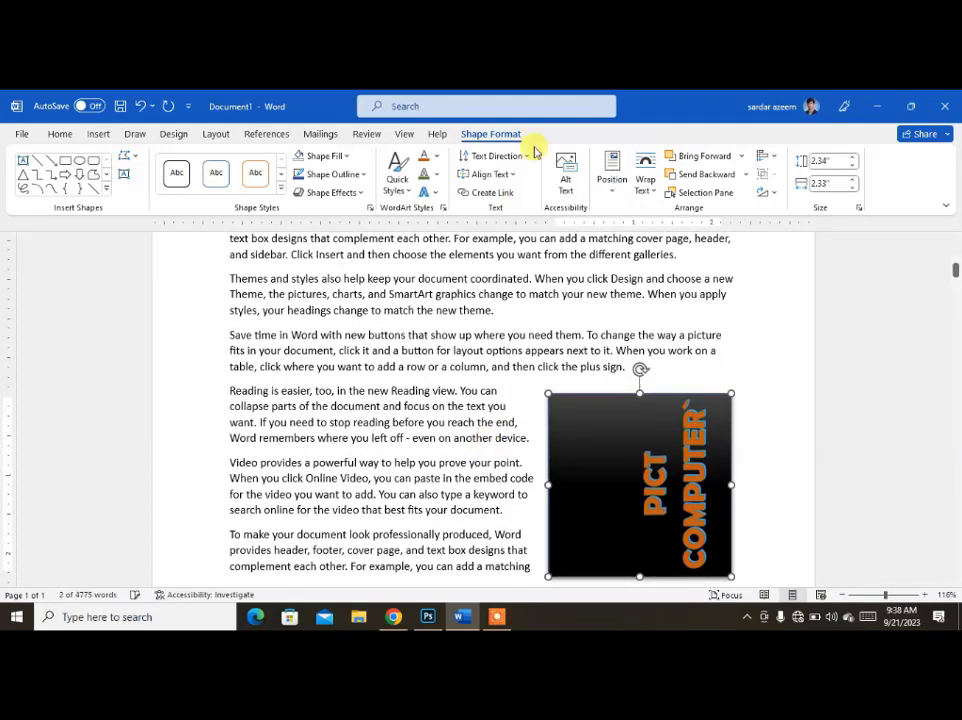
Apply Square text wrapping to the rectangle and move it up beside the second "Video provides" paragraph.
click(645, 182)
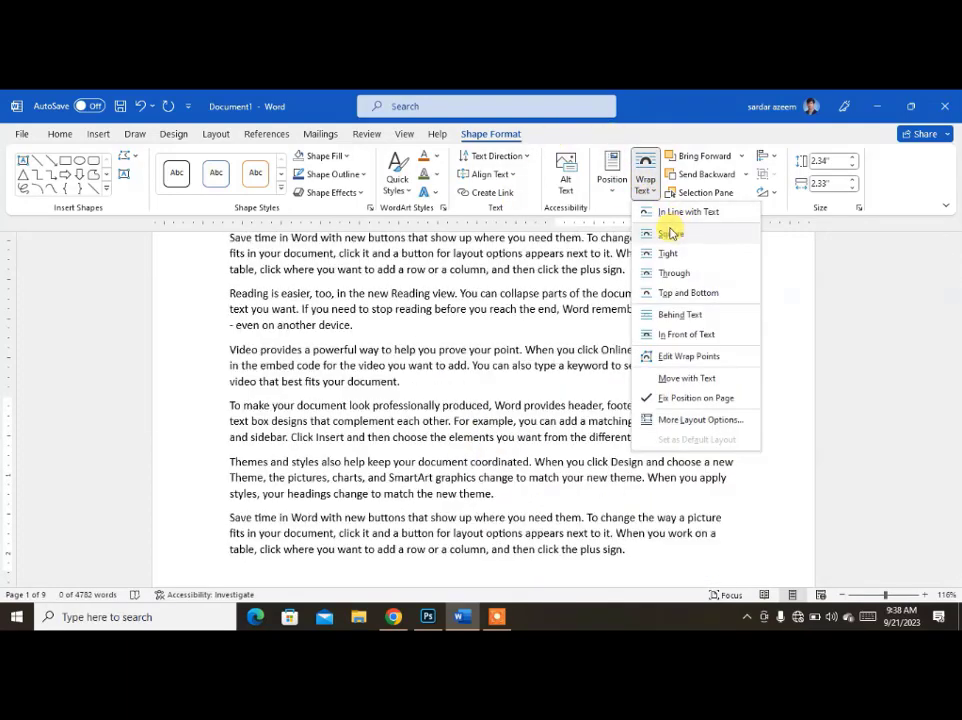
click(668, 233)
click(614, 483)
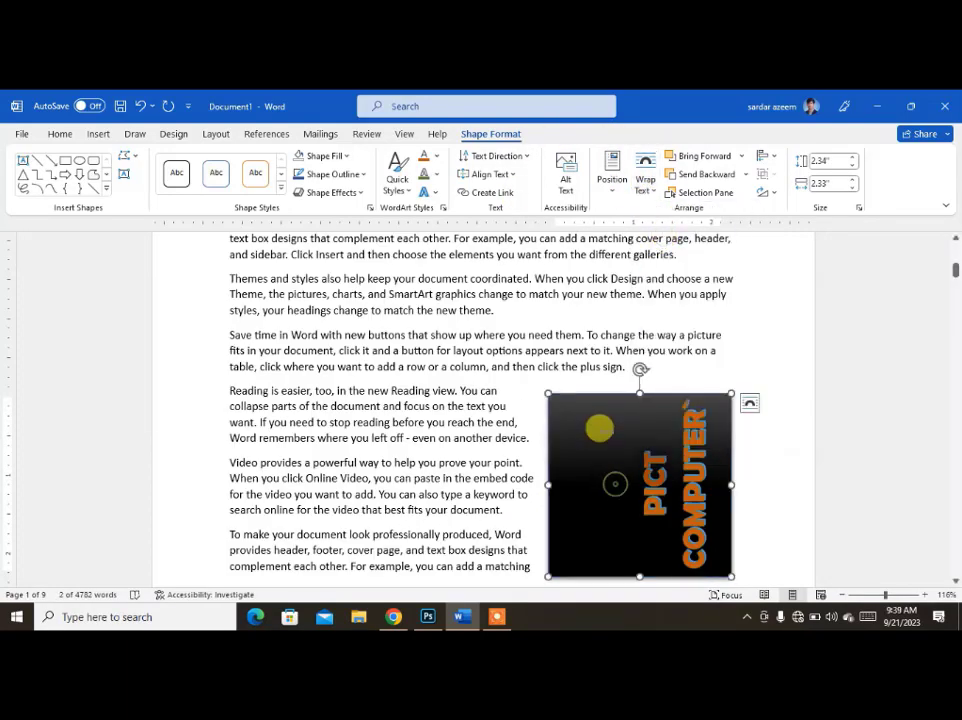
drag(546, 460, 563, 180)
drag(587, 242, 592, 298)
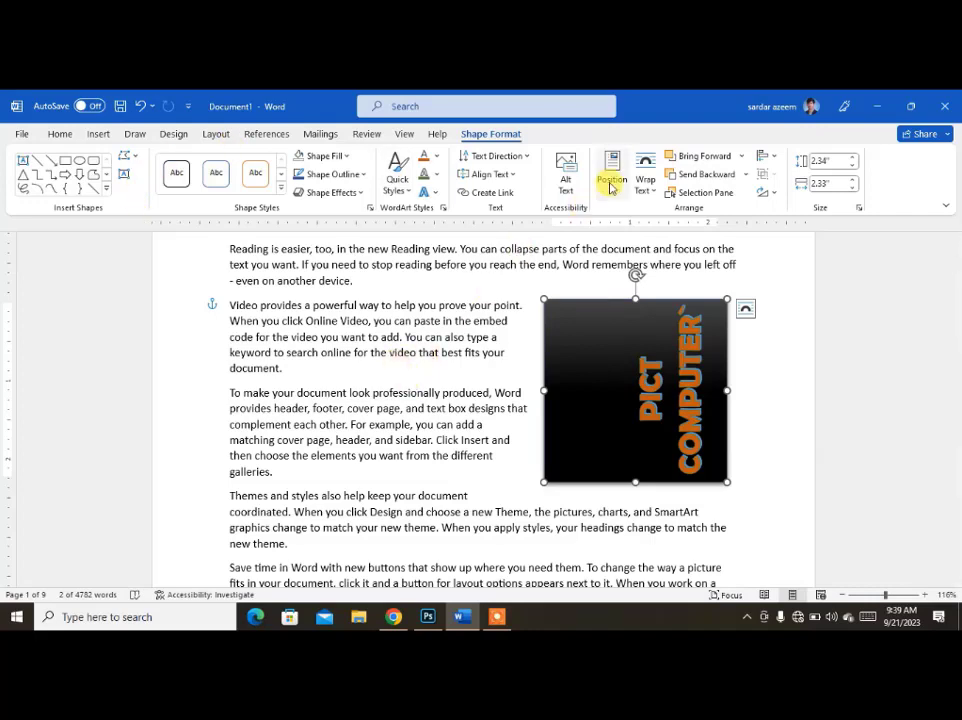
Try the Tight, Through, and Top and Bottom text wrapping options on the rectangle.
click(643, 187)
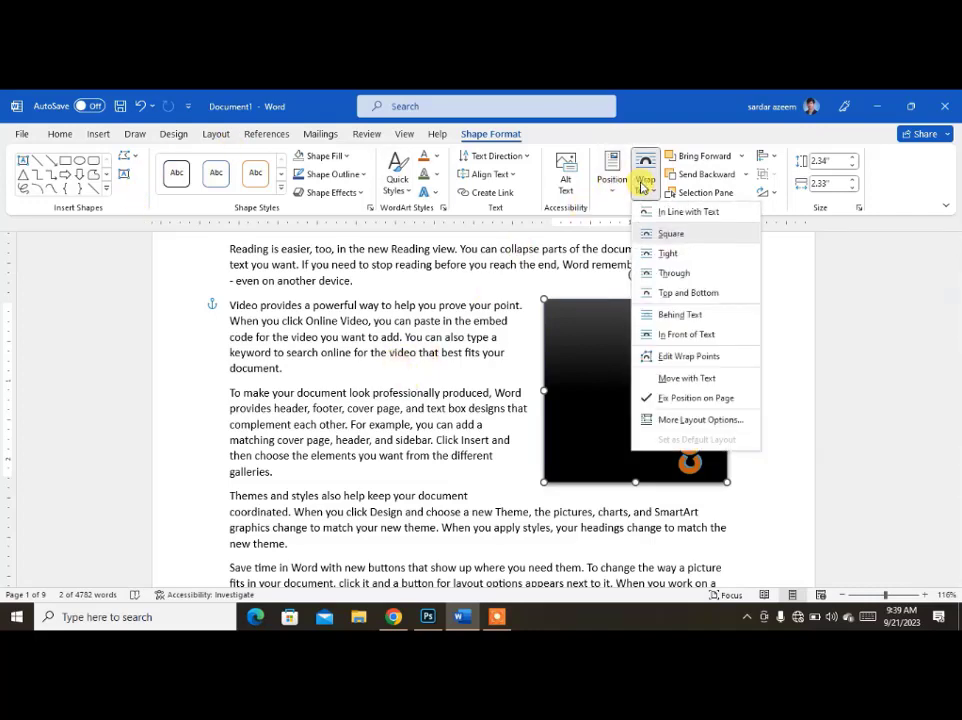
click(670, 254)
click(645, 187)
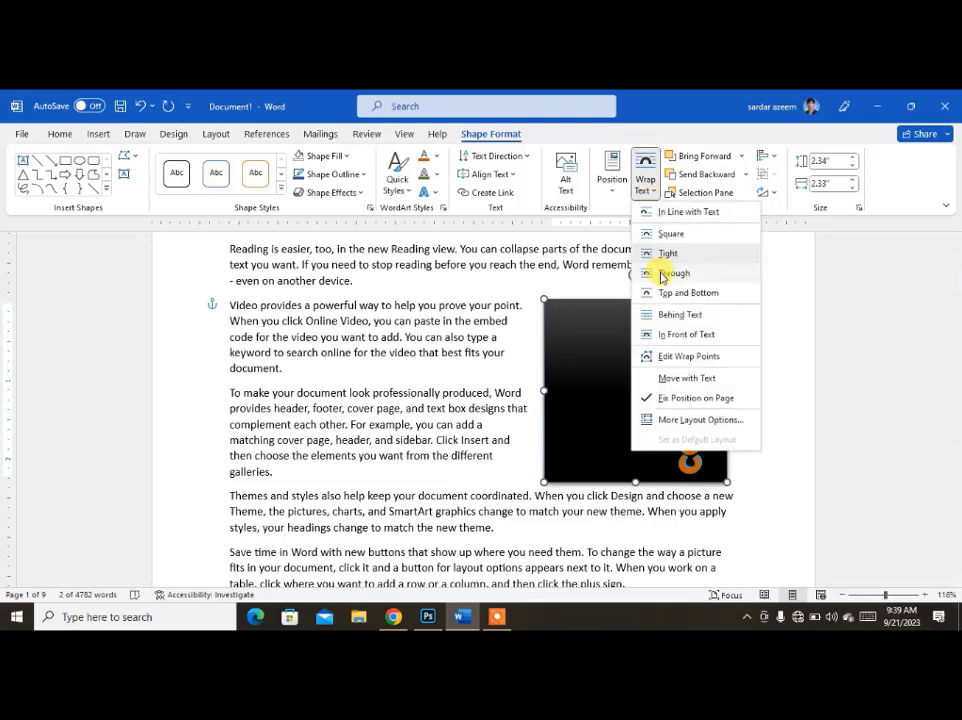
click(650, 273)
click(651, 191)
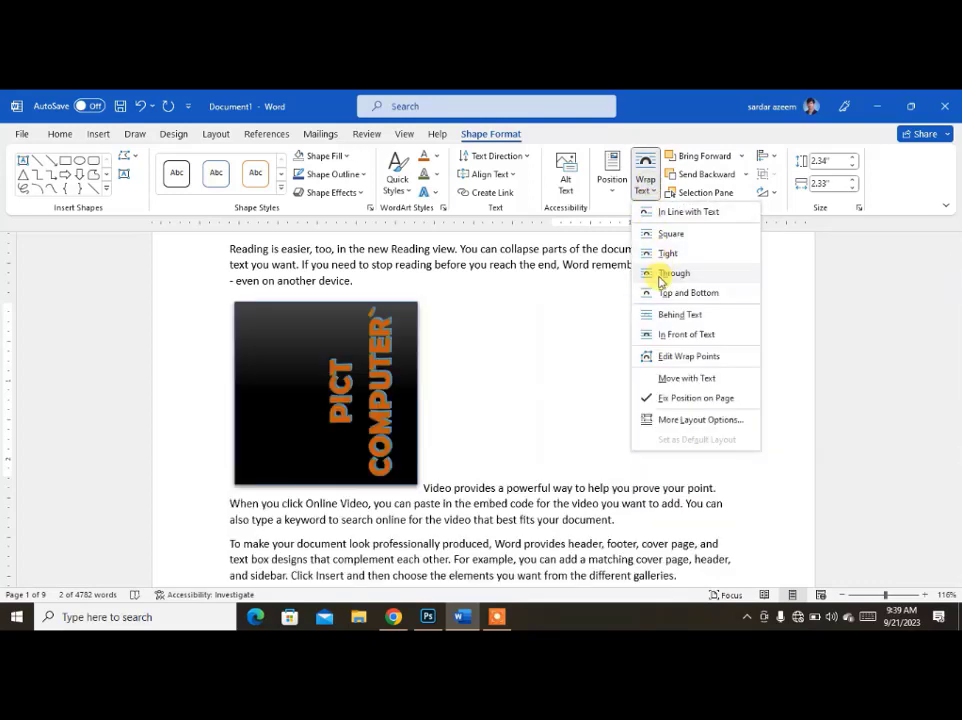
click(659, 294)
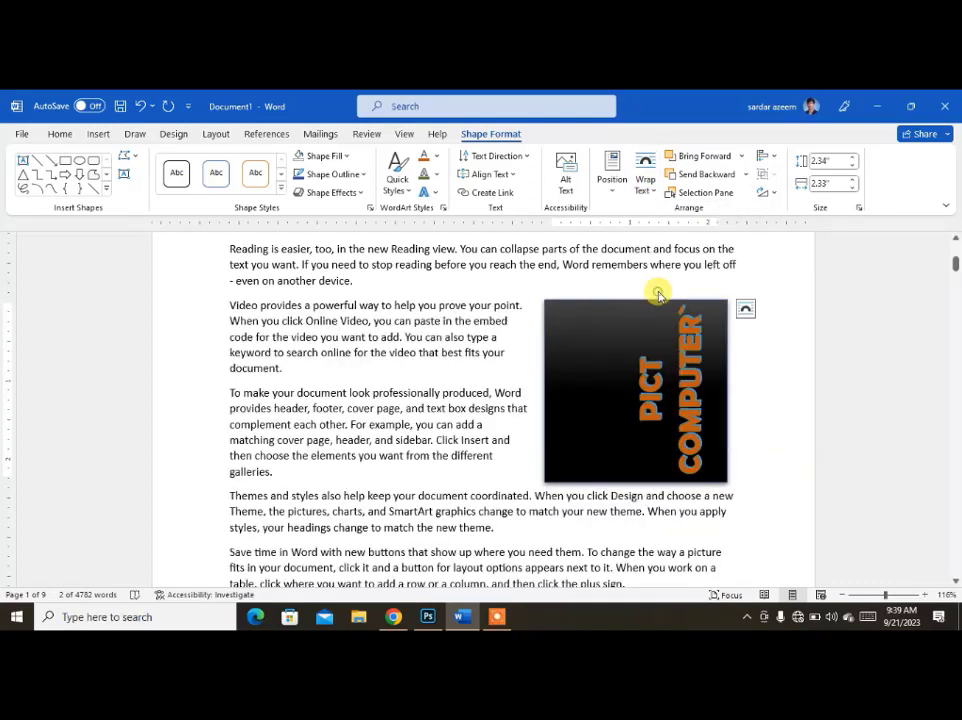
Try placing the rectangle Behind Text and In Front of Text.
click(641, 195)
click(667, 315)
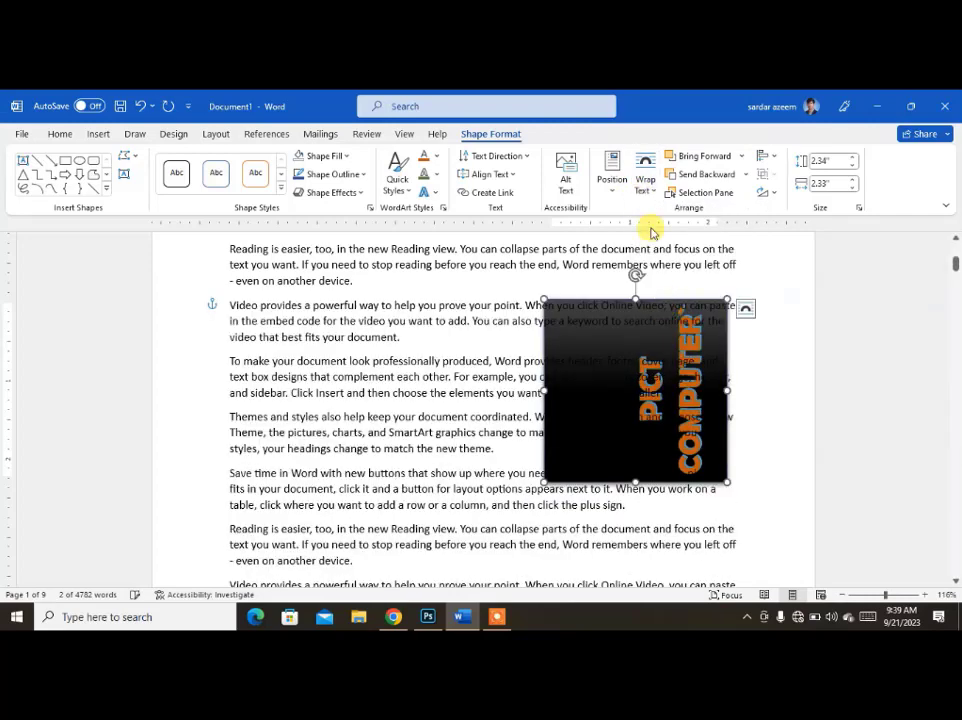
click(645, 195)
click(653, 333)
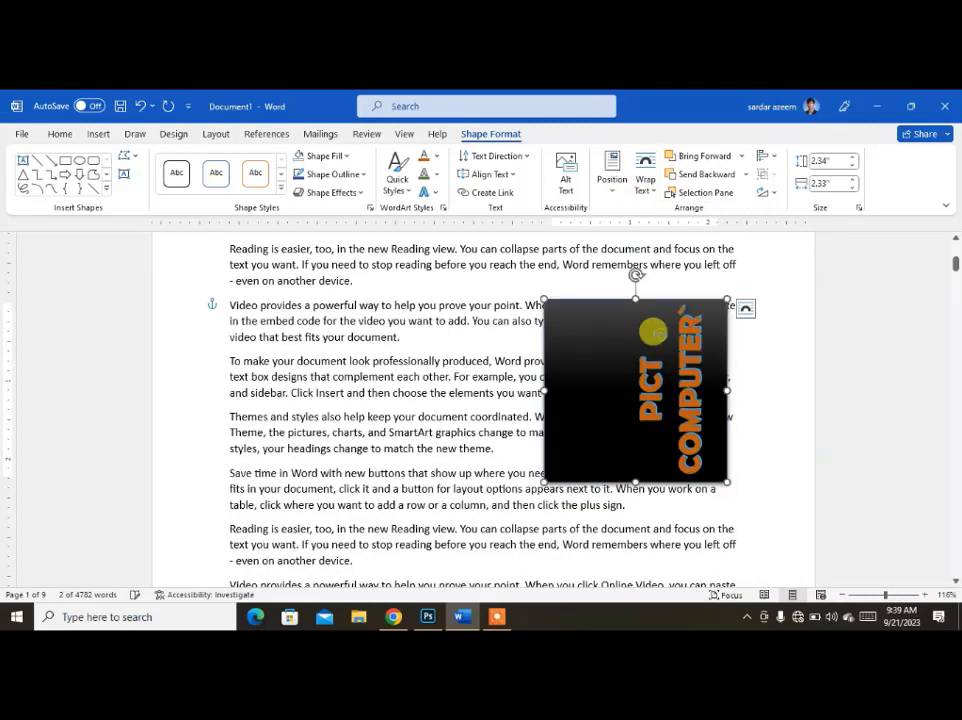
Edit the rectangle's wrap points, pulling the upper-left one inward so text runs closer to the shape.
click(644, 192)
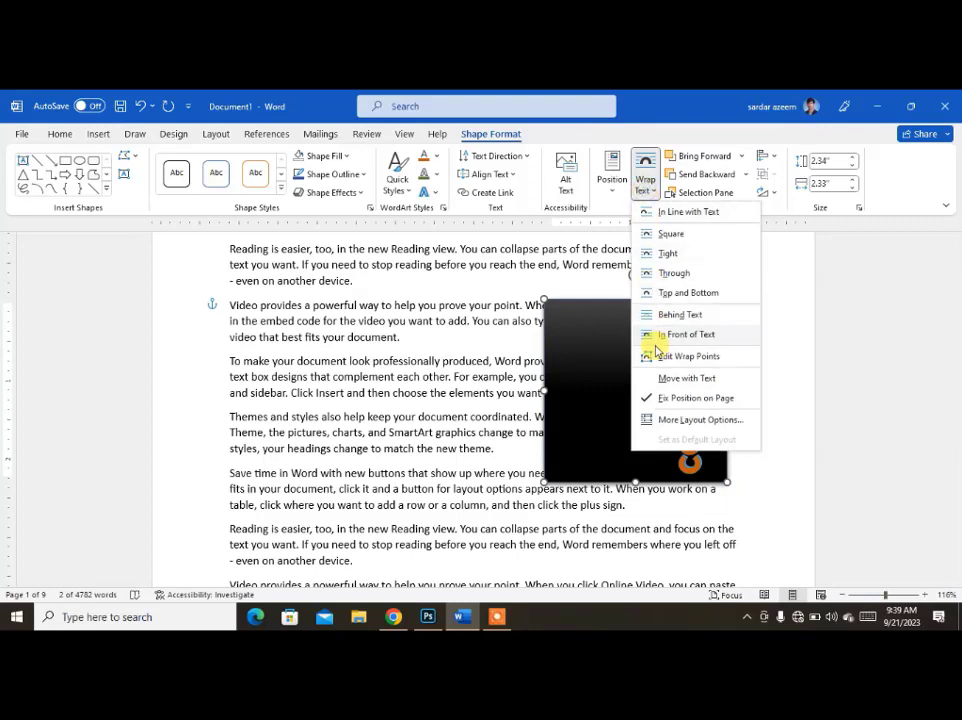
click(650, 353)
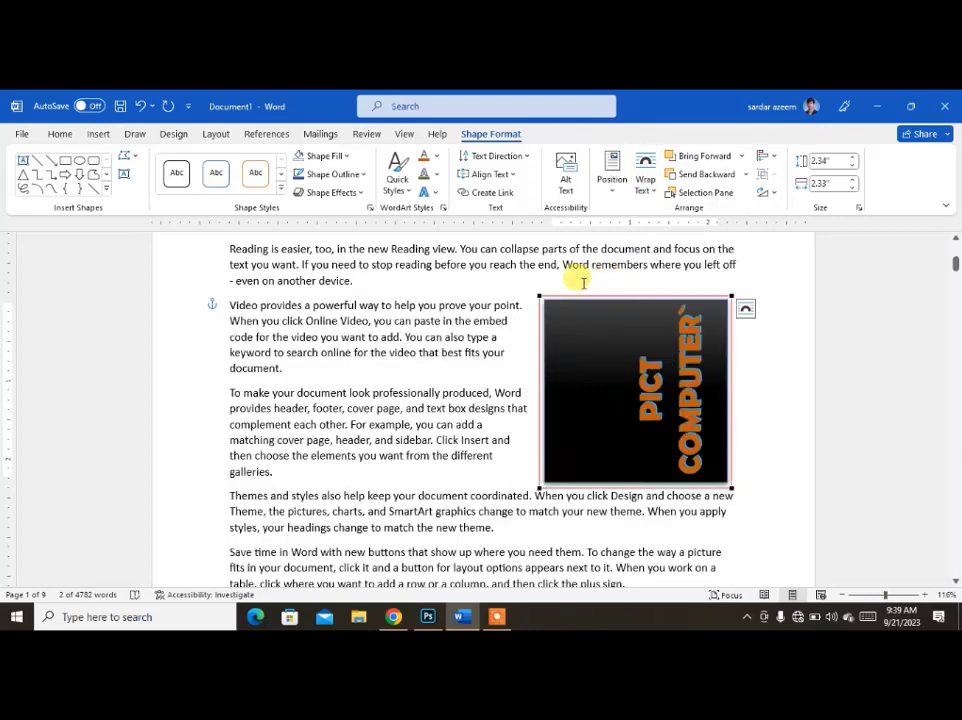
drag(537, 295, 573, 318)
drag(538, 490, 558, 459)
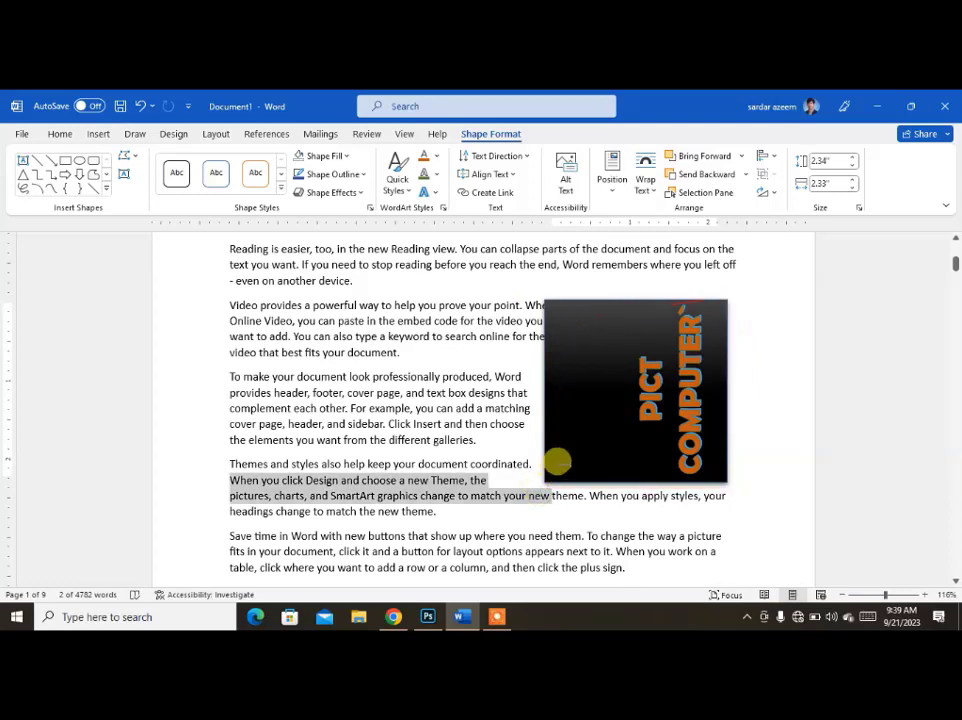
click(500, 307)
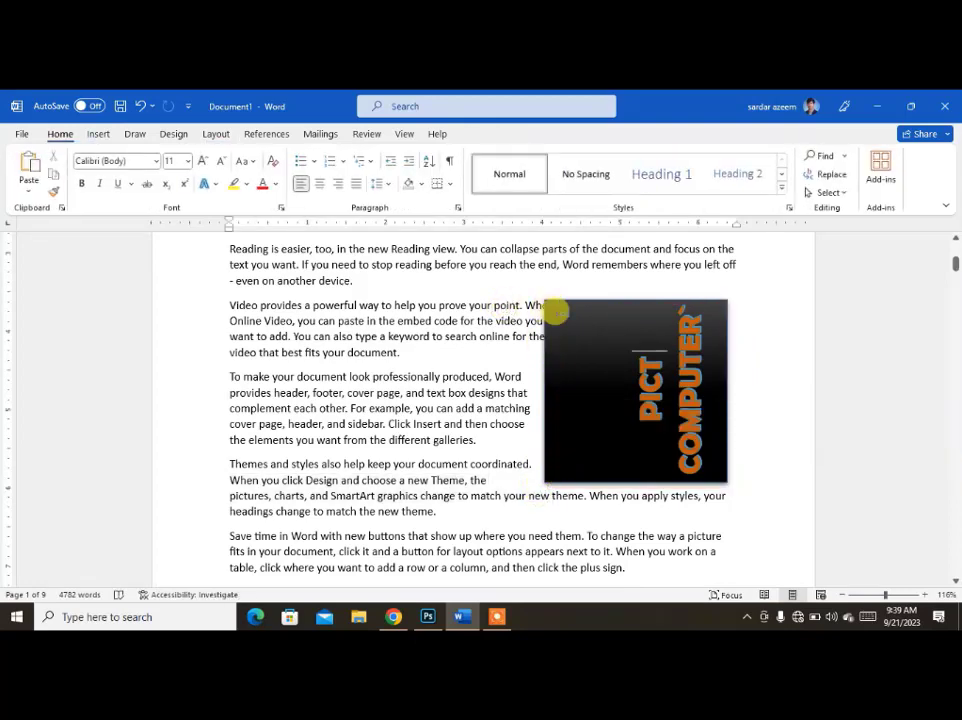
Reapply Square text wrapping to the rectangle.
click(560, 309)
click(495, 135)
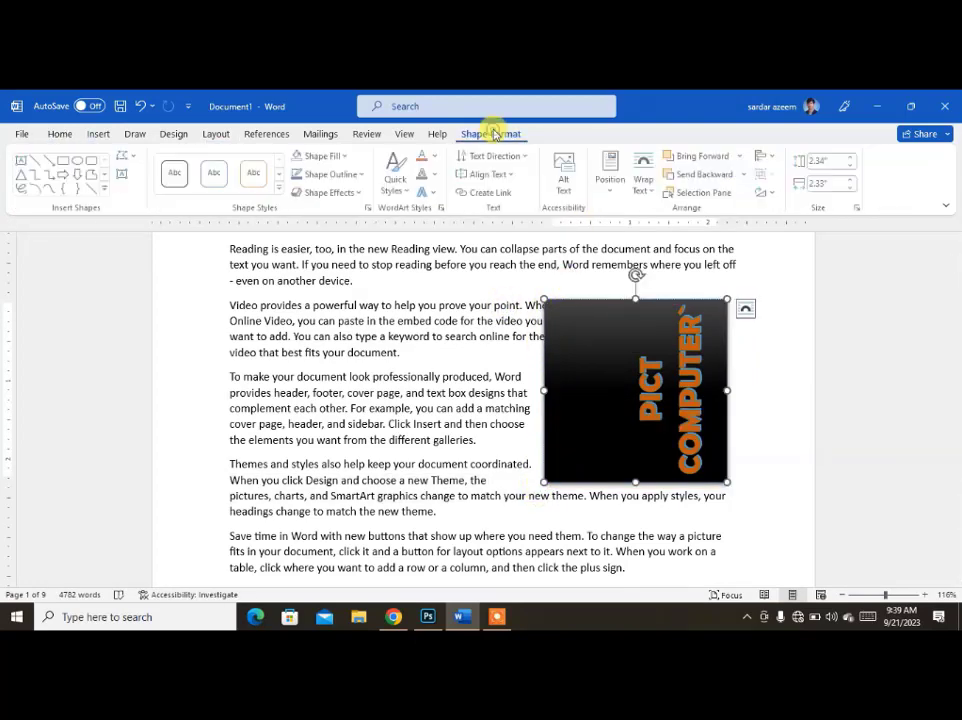
click(647, 185)
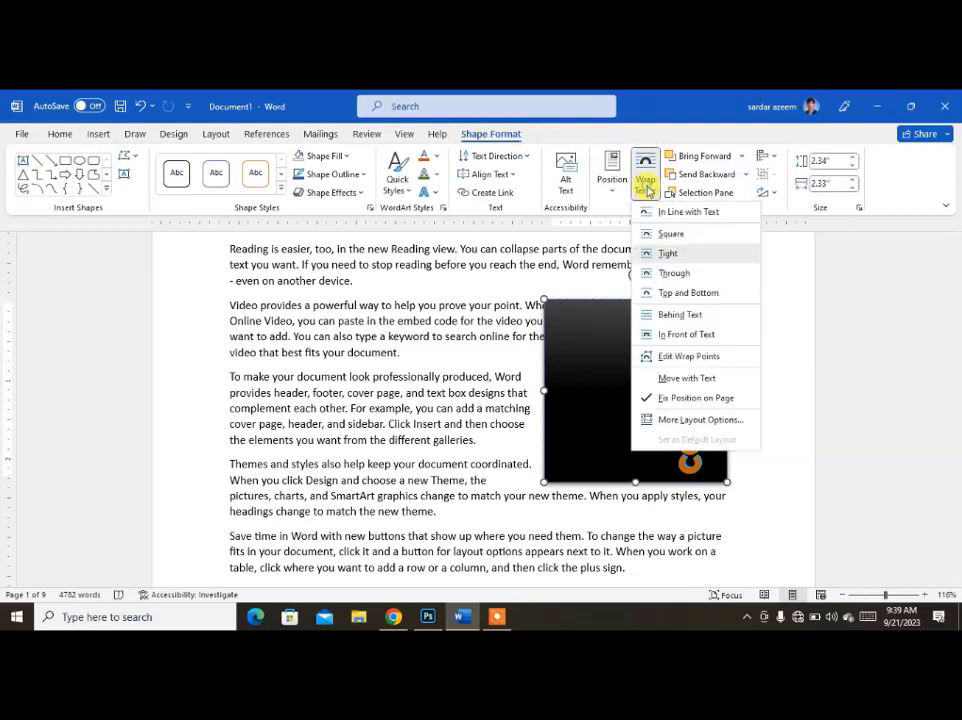
key(Escape)
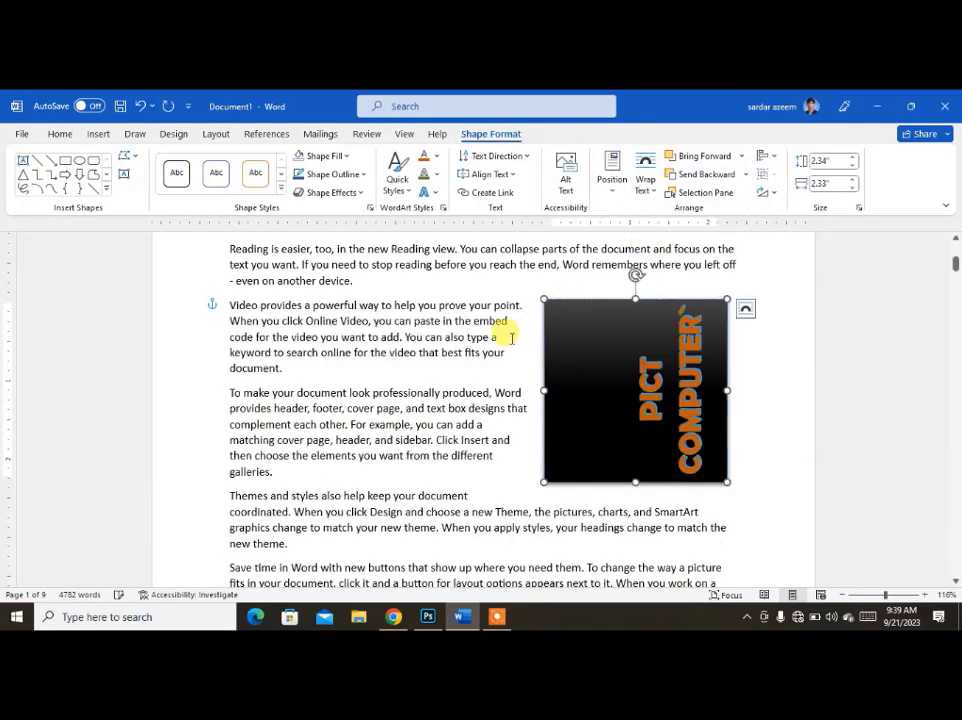
Draw a heart about 2.82" high by 3.14" wide over the paragraphs and give it the blue gradient theme style from the fifth row.
click(478, 343)
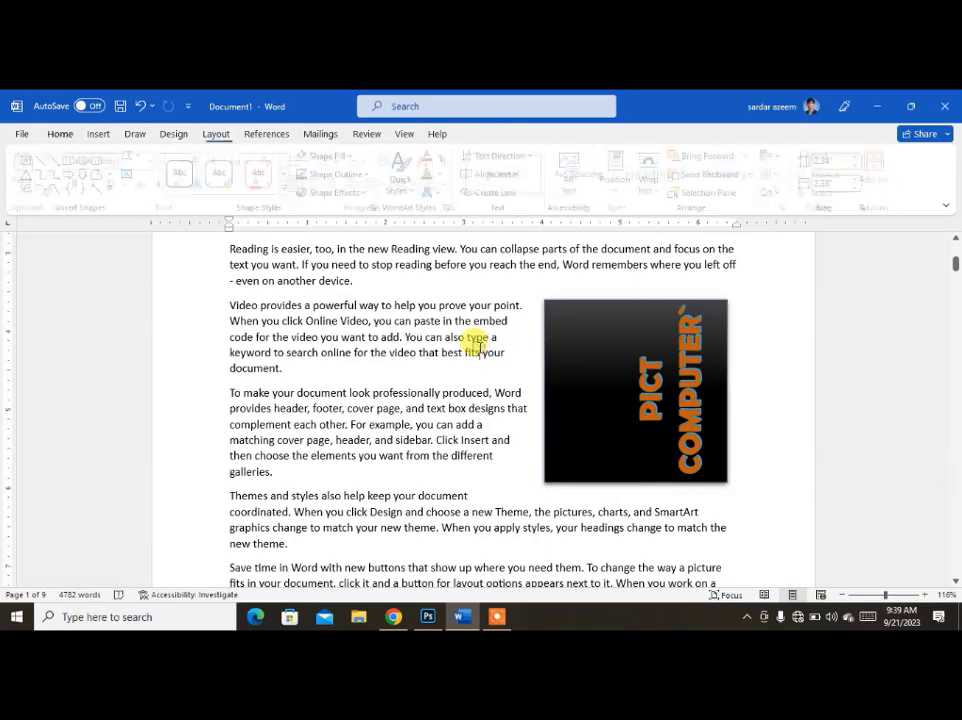
click(100, 133)
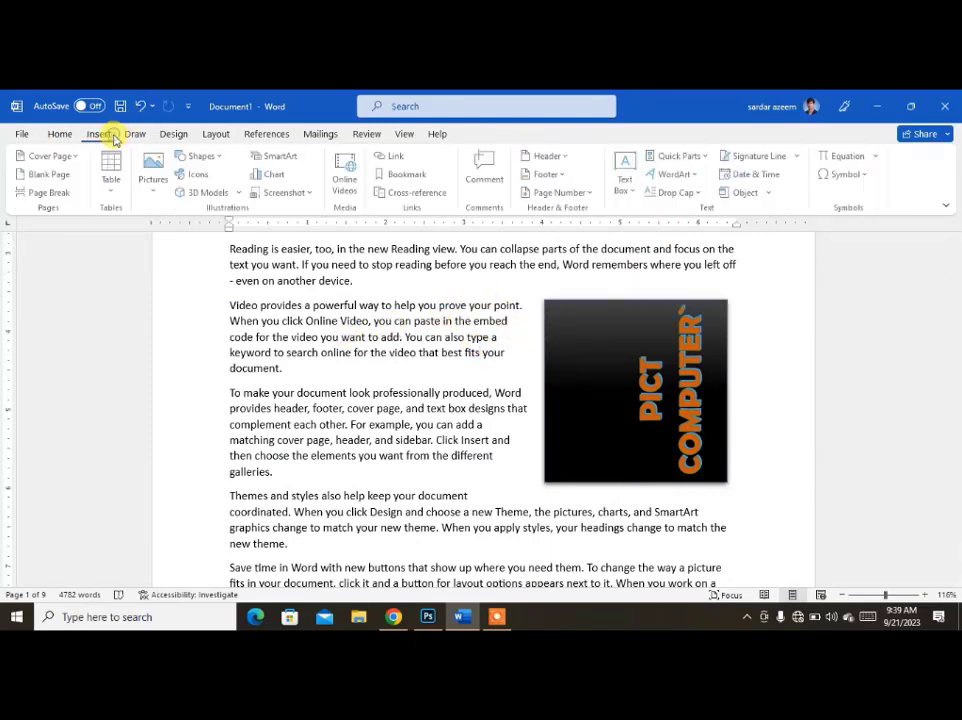
click(200, 157)
click(258, 358)
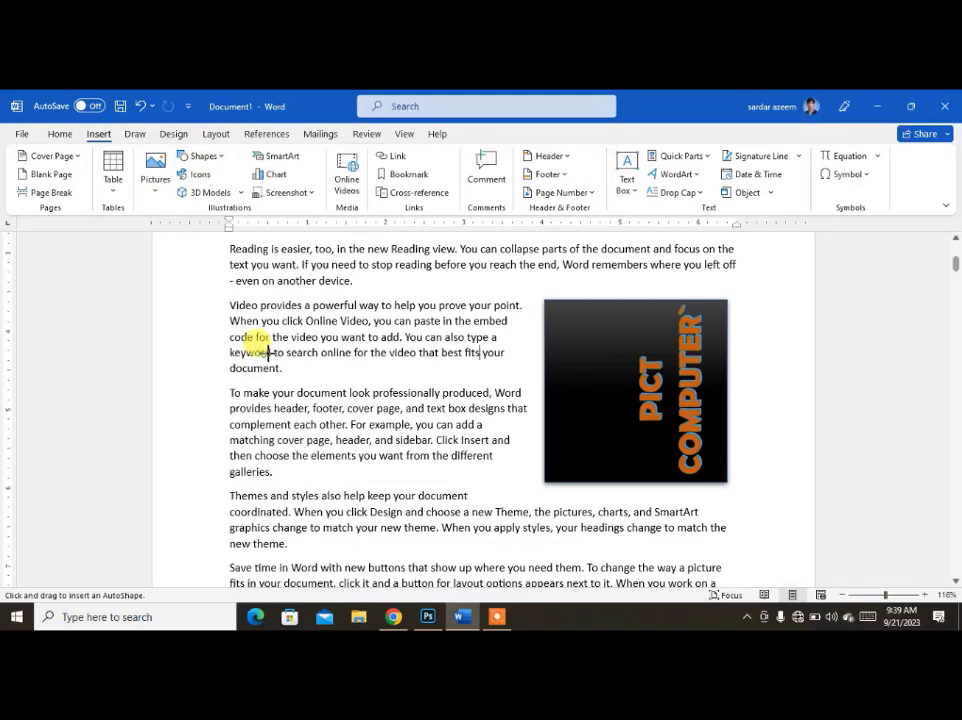
drag(342, 316, 590, 532)
click(282, 190)
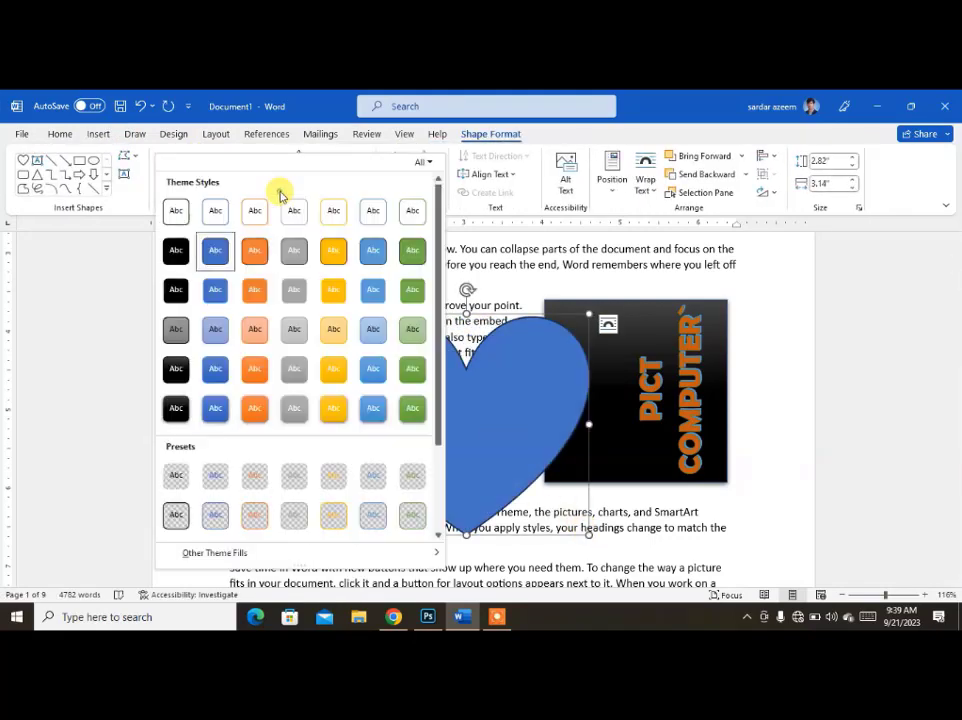
click(214, 377)
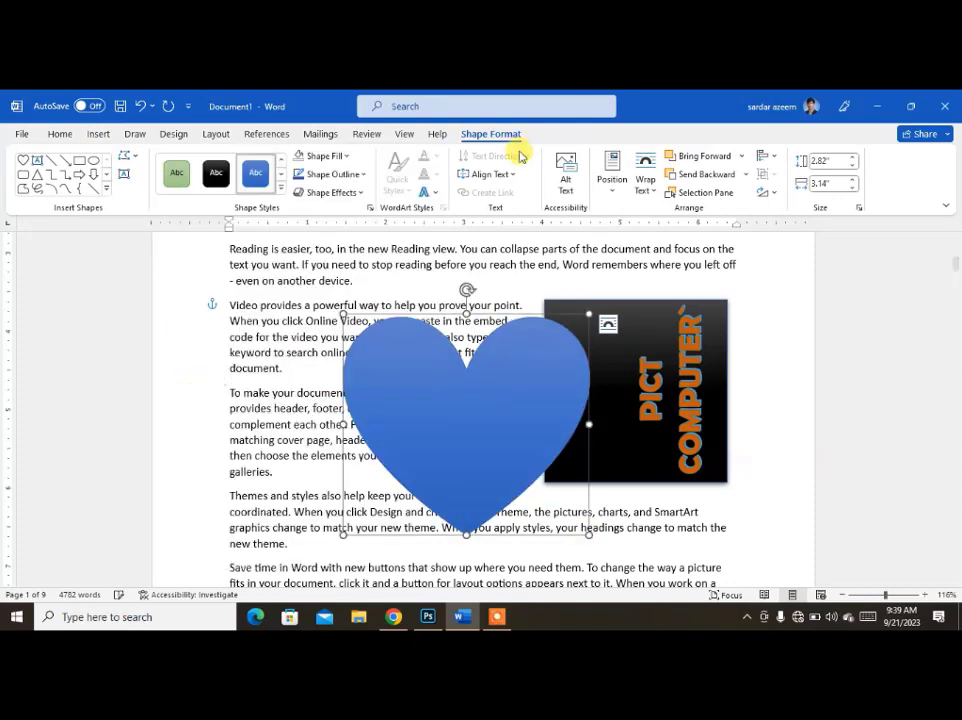
Apply Square text wrapping to the heart and move it right and slightly down so it overlaps the rectangle.
click(643, 187)
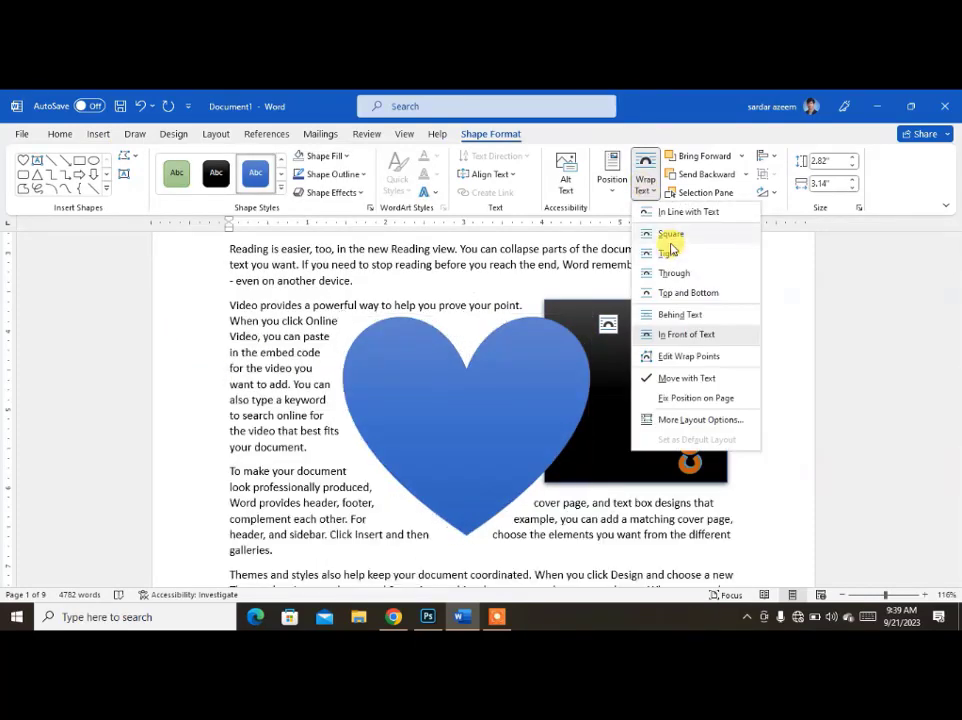
click(667, 180)
drag(470, 400, 562, 425)
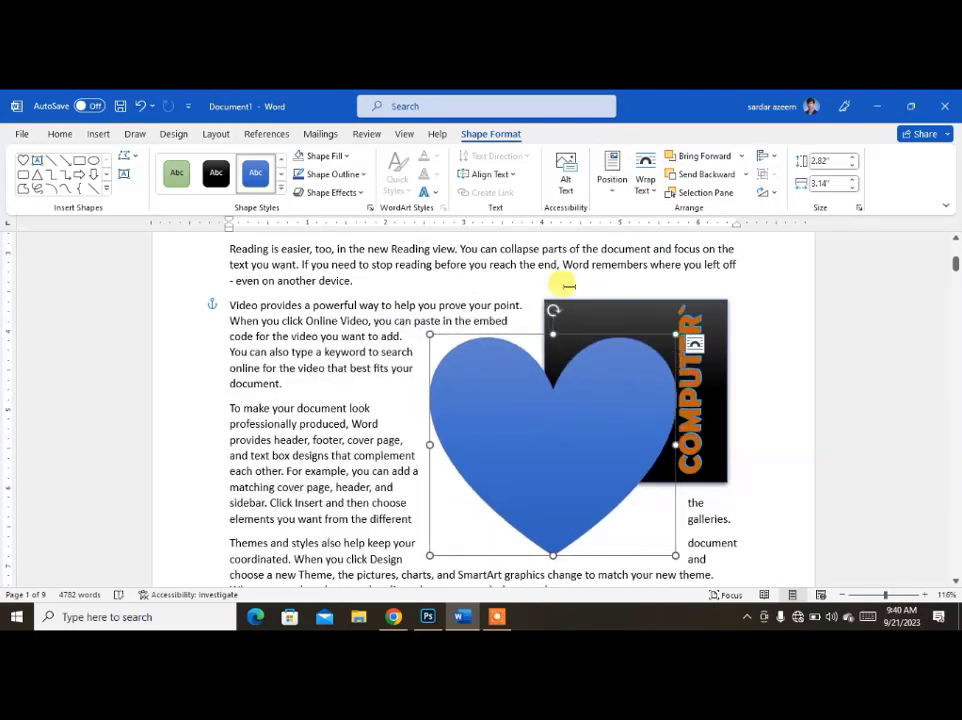
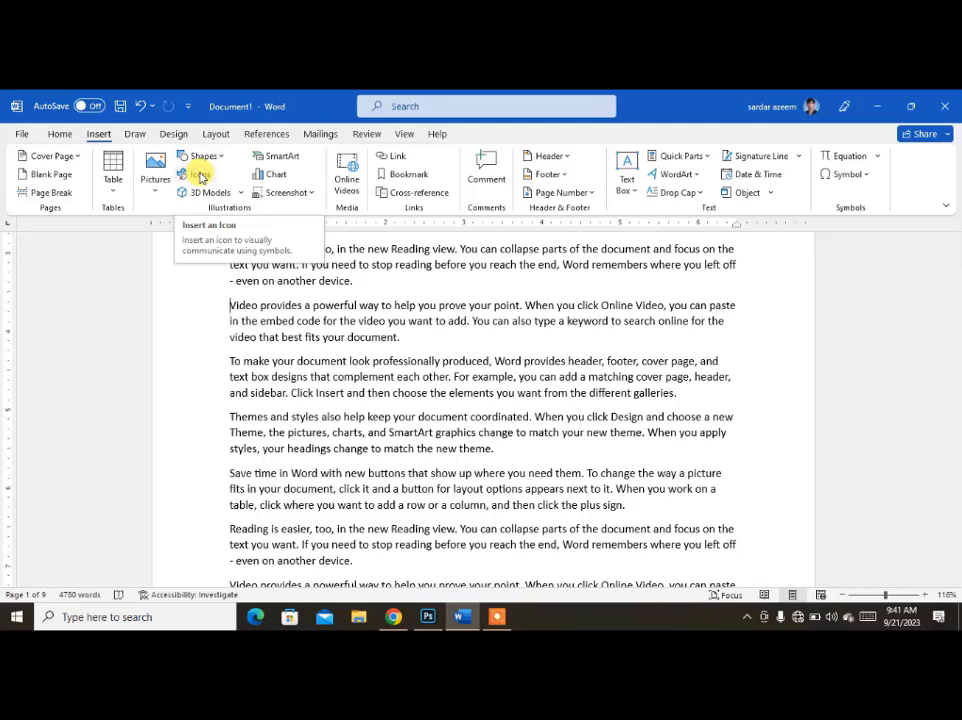
Insert the briefcase icon from the stock icons into the last line of the first "Reading is easier" paragraph.
click(200, 176)
click(347, 340)
scroll(311, 295, up, 10)
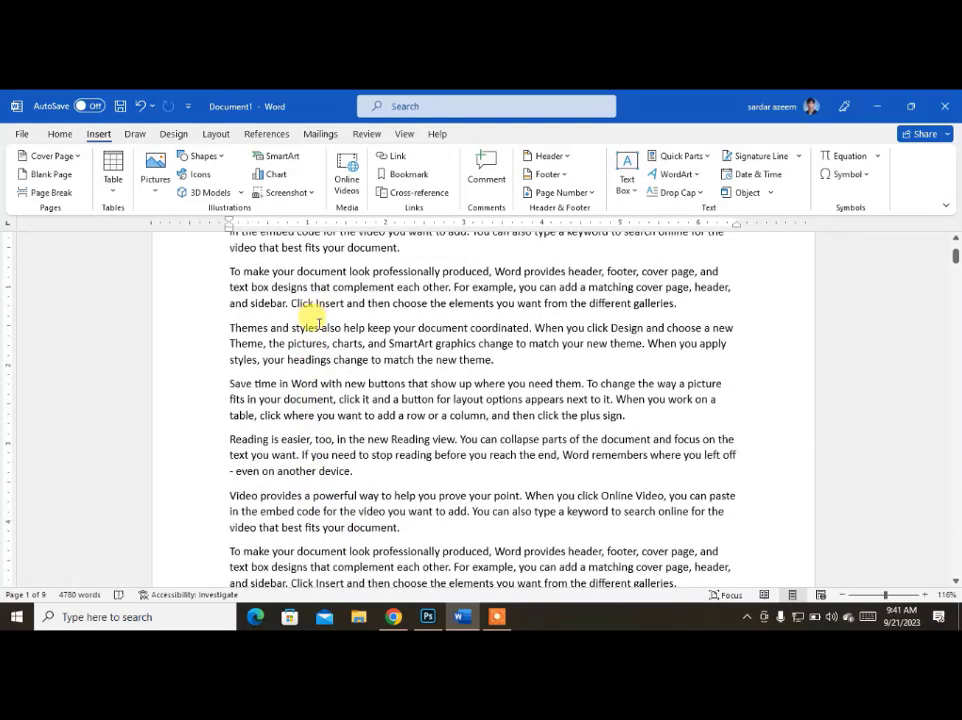
click(200, 176)
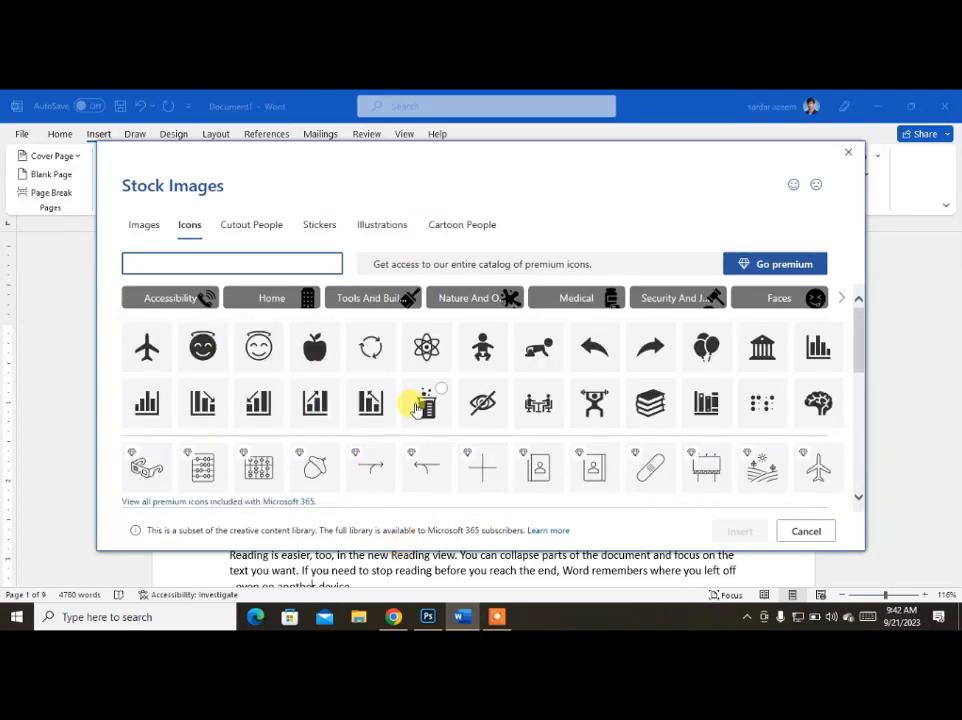
scroll(414, 408, down, 3)
scroll(414, 408, down, 2)
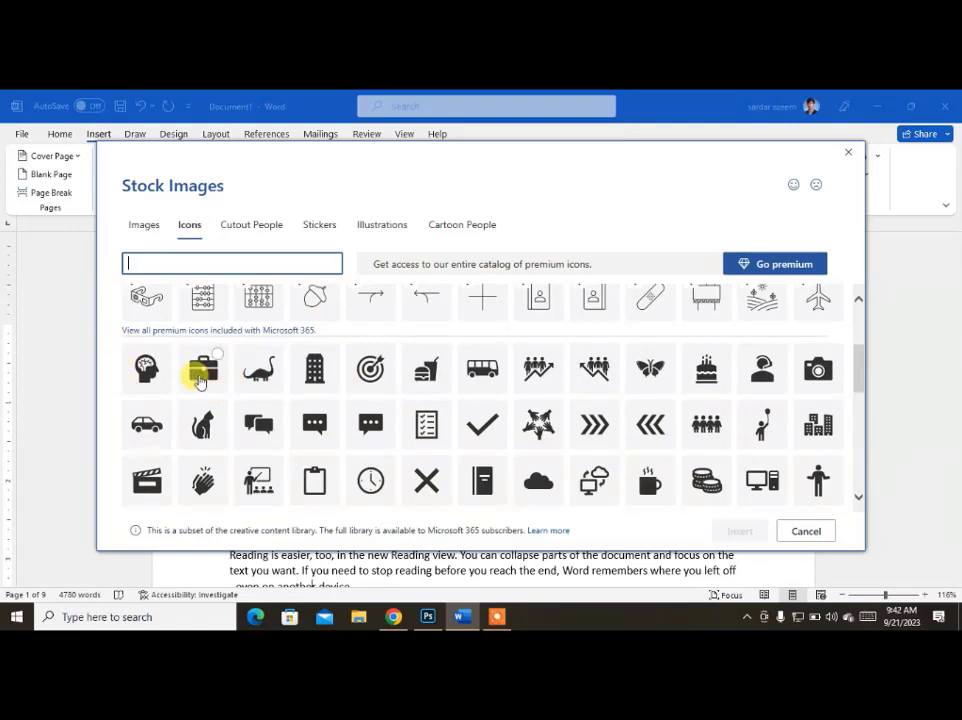
click(200, 377)
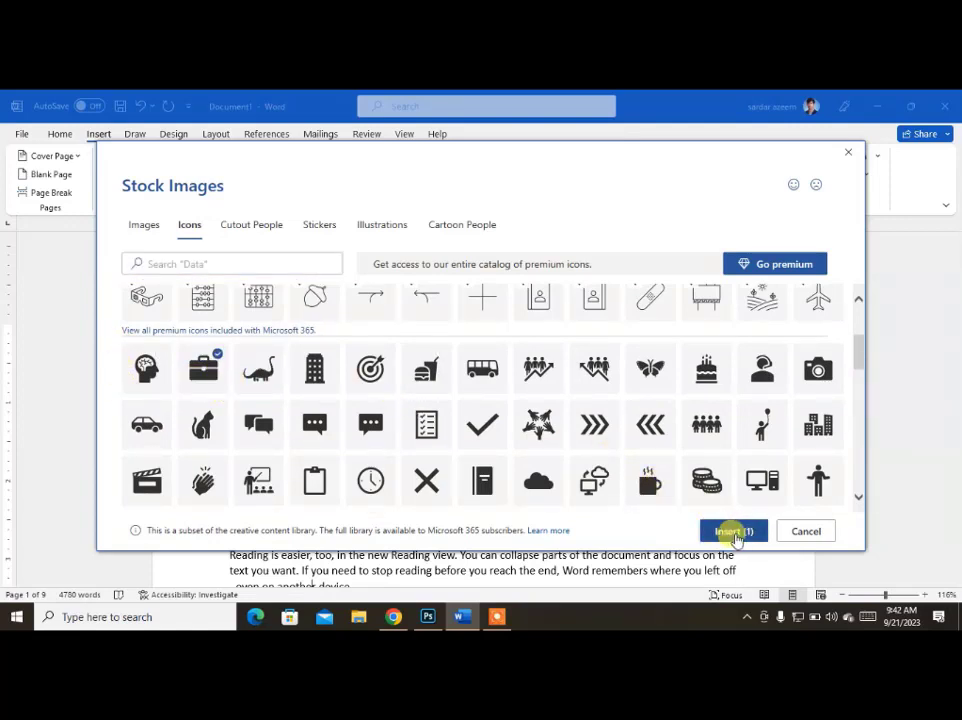
click(734, 532)
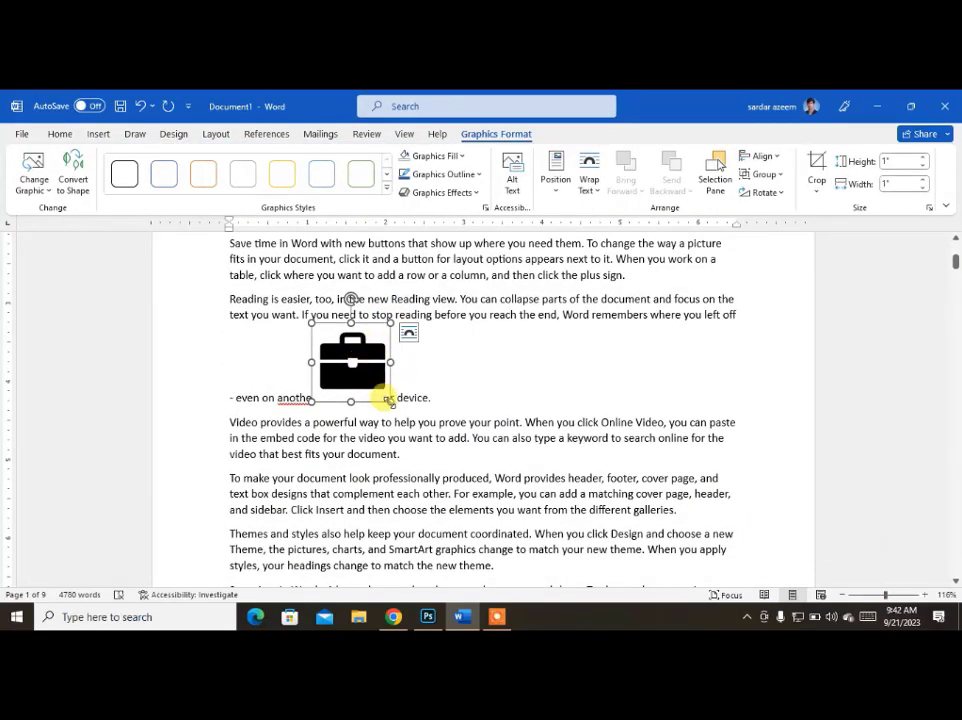
Enlarge the briefcase icon to about 2.46" by 2.46" and give it the unfilled orange outline graphics style.
drag(390, 402, 500, 470)
click(60, 134)
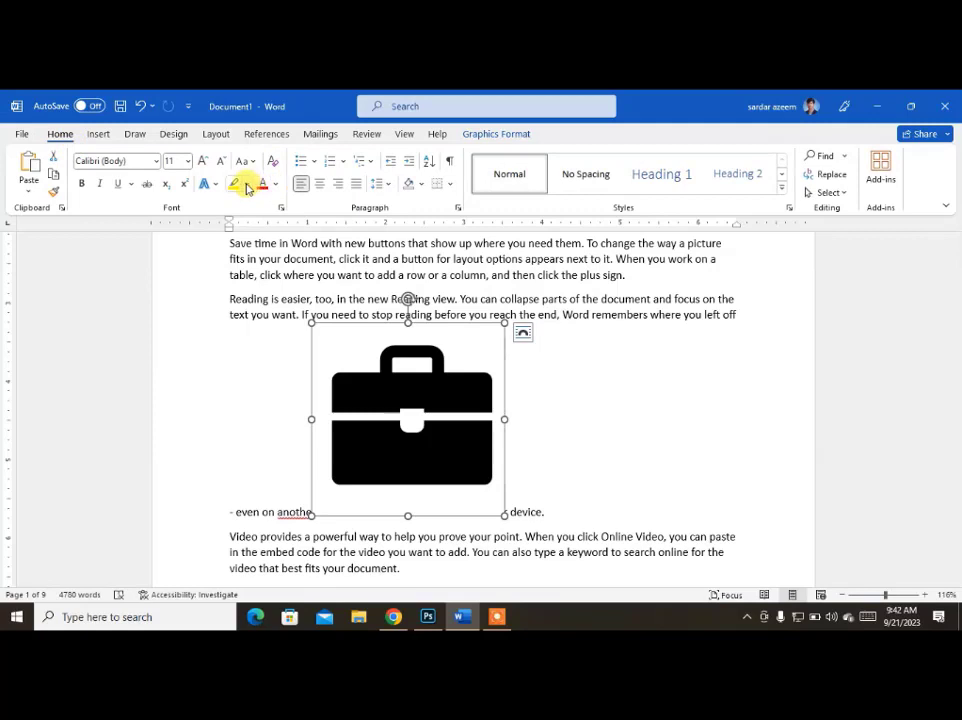
click(471, 136)
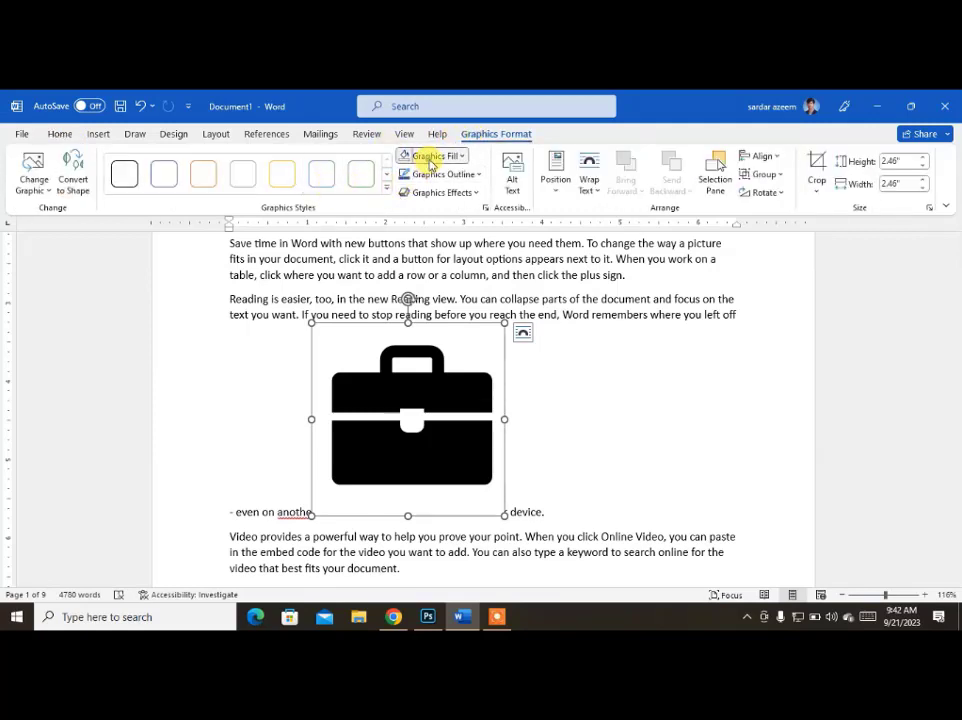
click(428, 160)
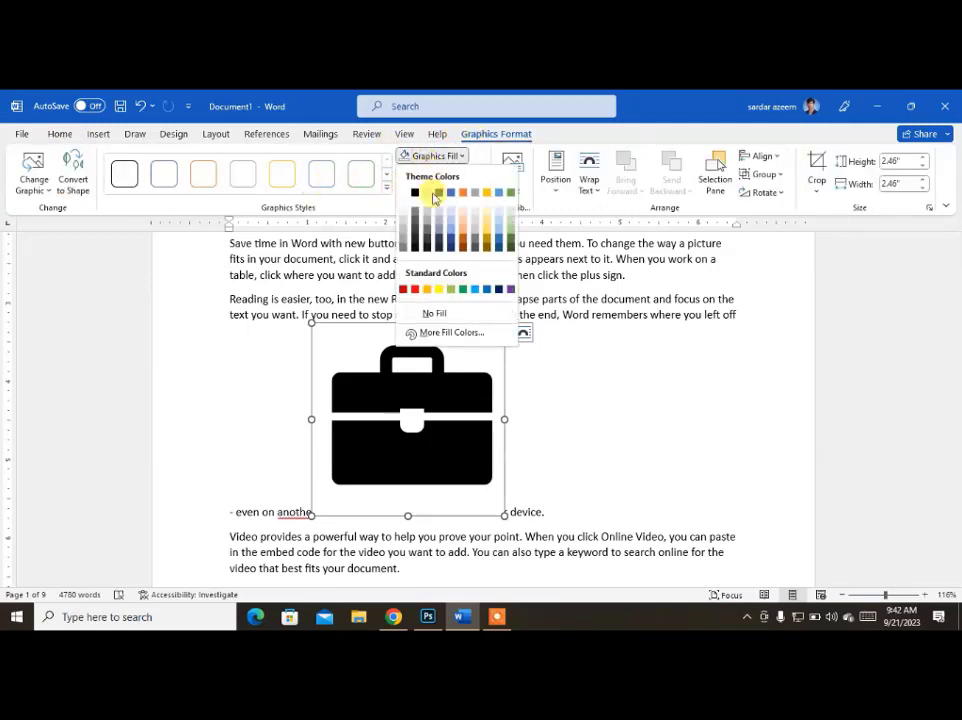
click(461, 241)
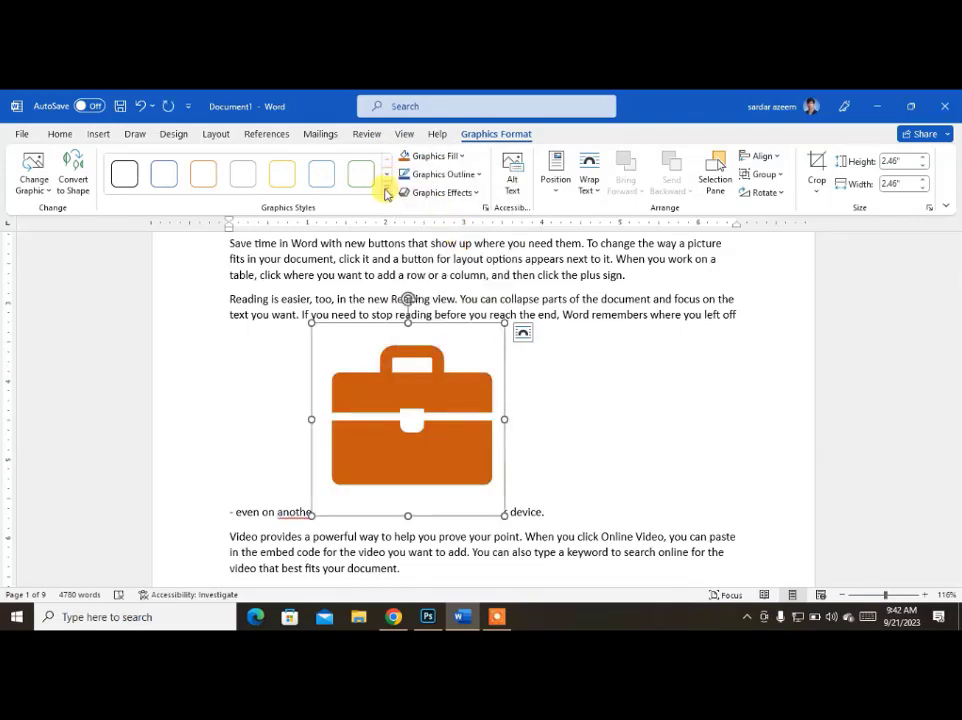
click(209, 181)
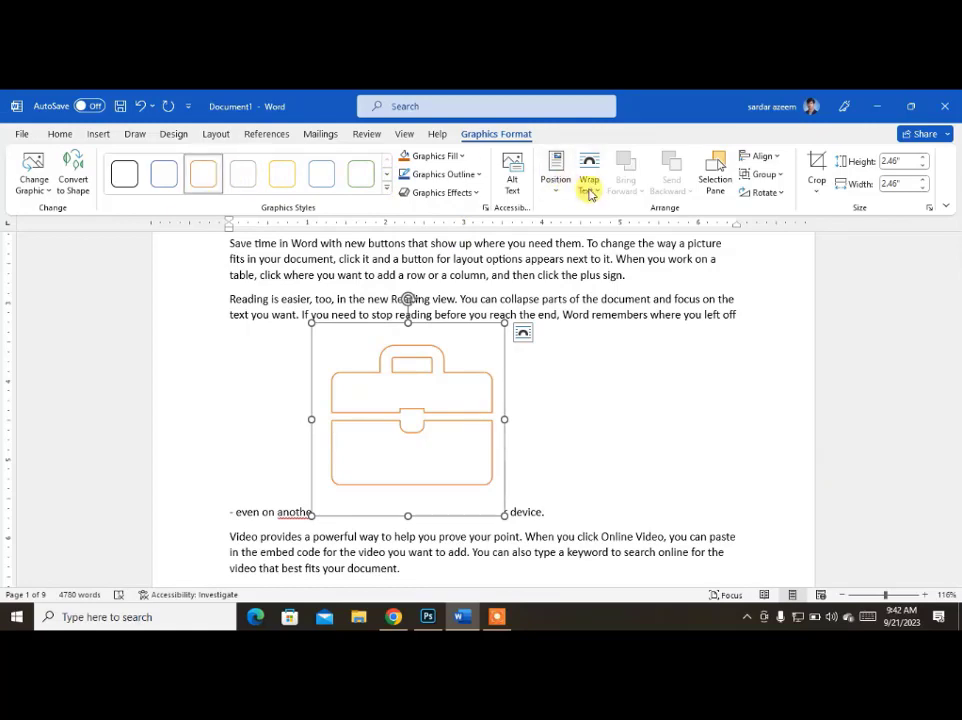
Apply Square text wrapping to the briefcase icon and move it to the right margin beside the paragraphs.
click(589, 182)
click(612, 233)
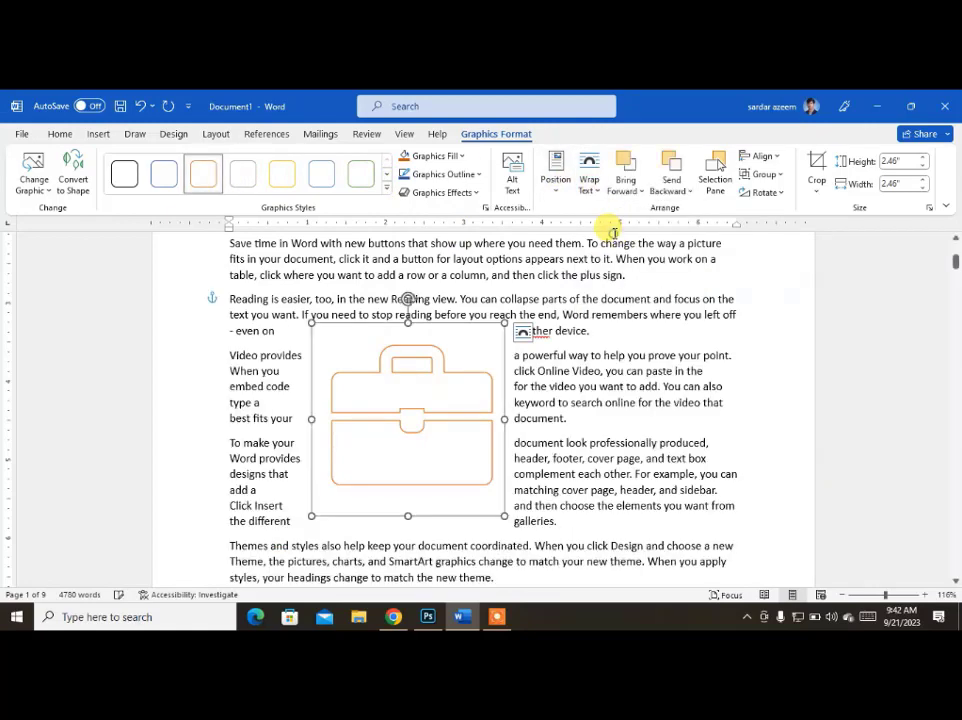
drag(413, 387, 631, 404)
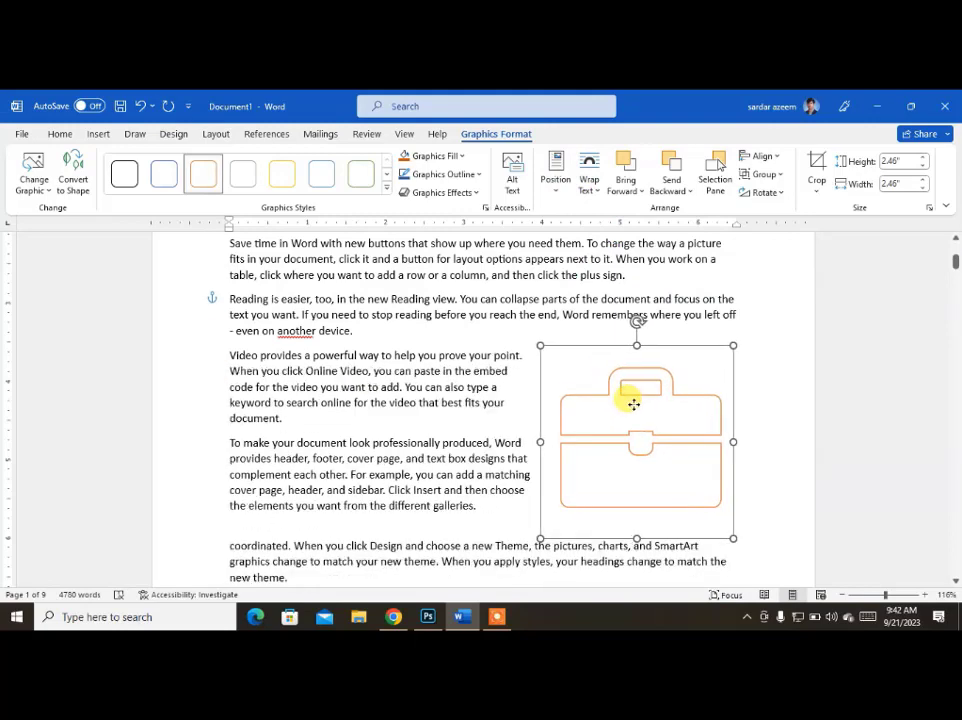
Delete the briefcase icon from the document.
click(400, 366)
click(636, 415)
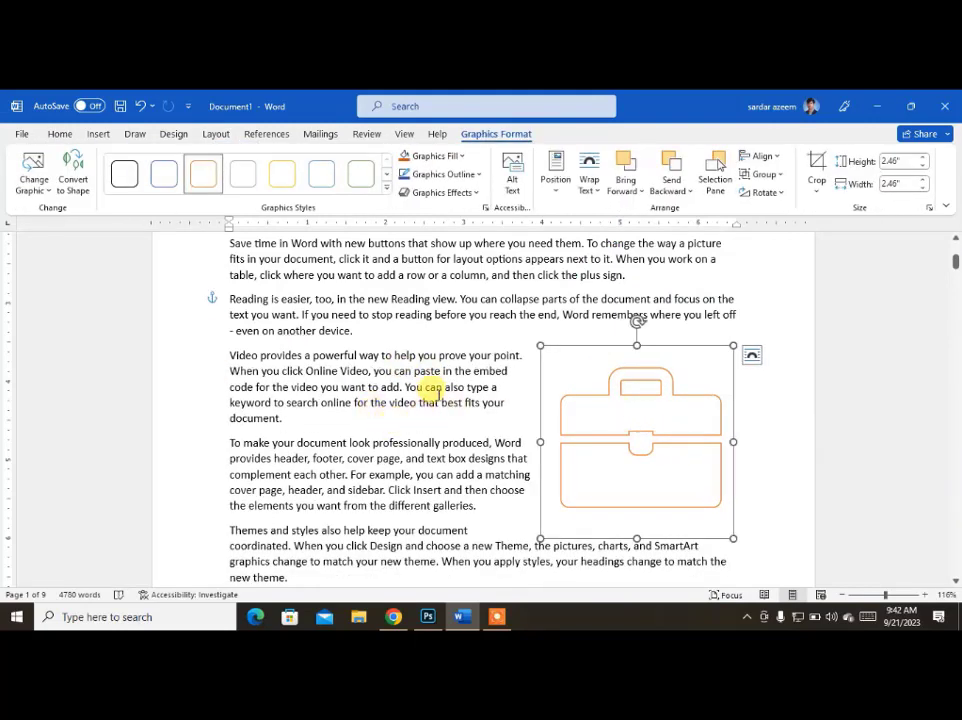
key(Delete)
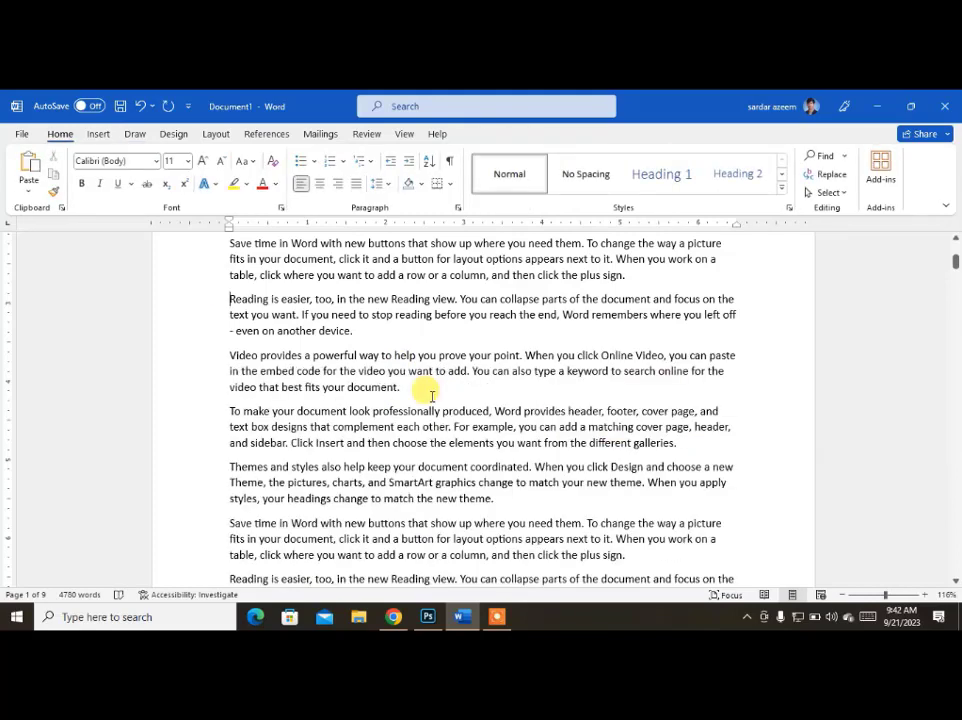
Open the library of stock 3D models for insertion into the document.
click(99, 134)
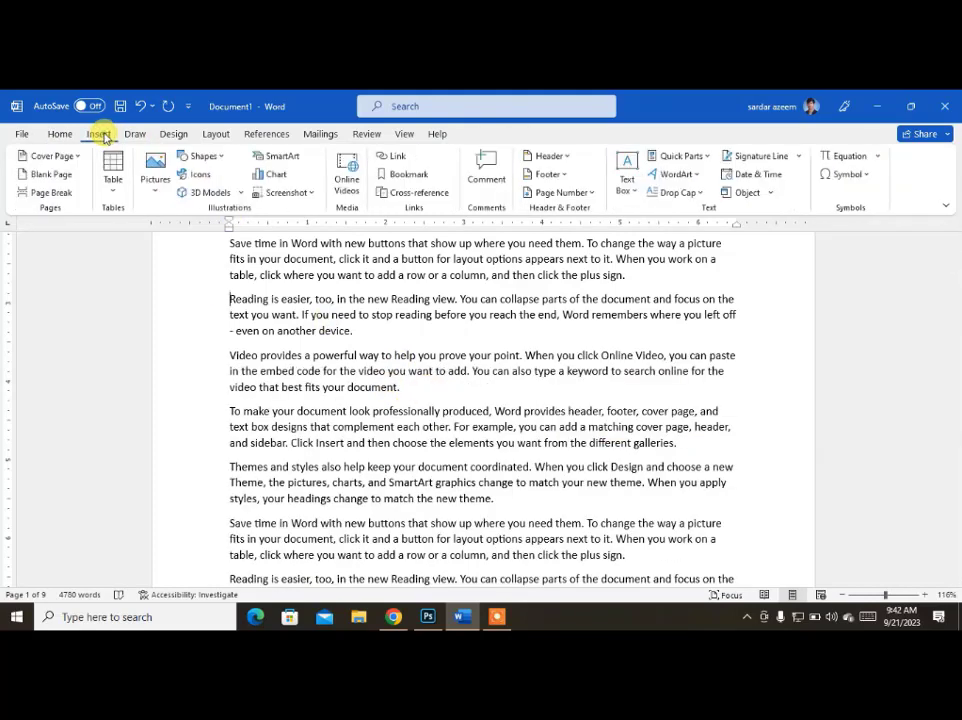
click(243, 195)
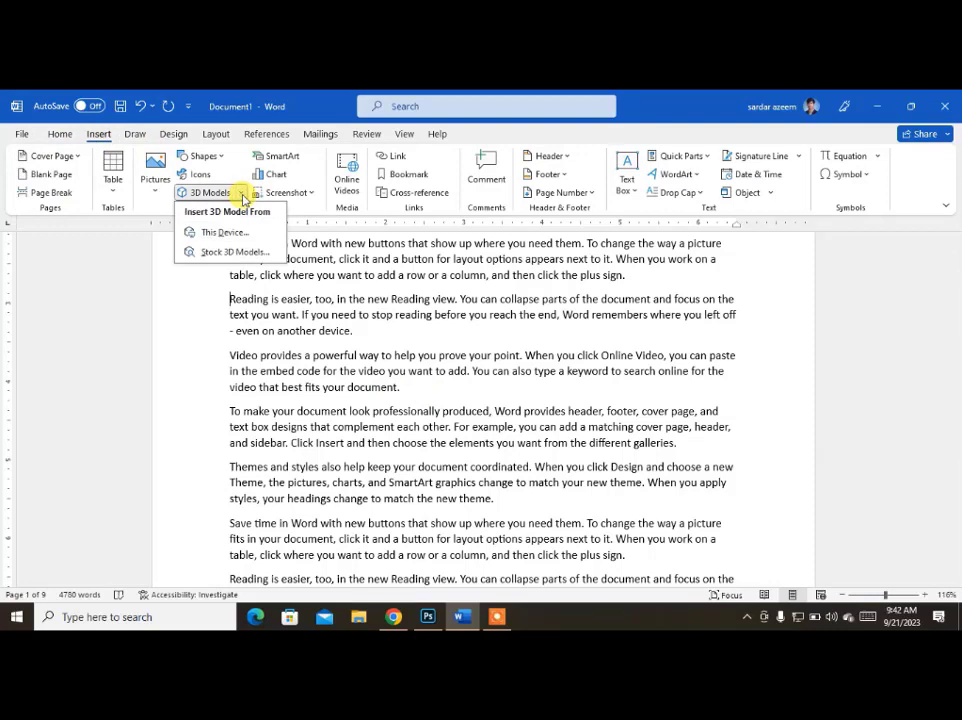
click(295, 345)
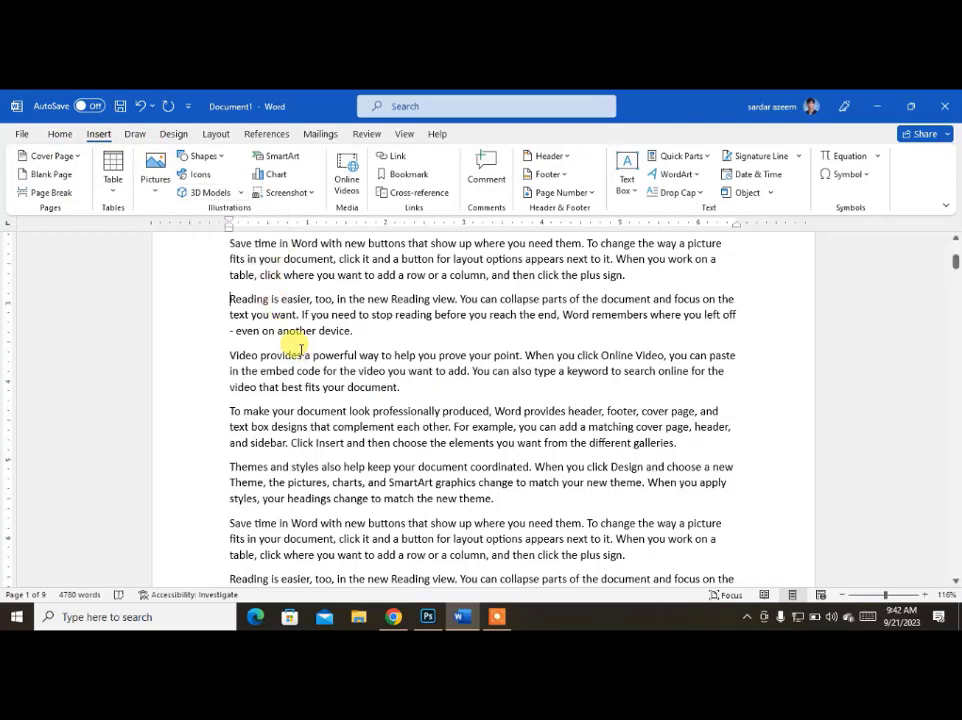
click(242, 193)
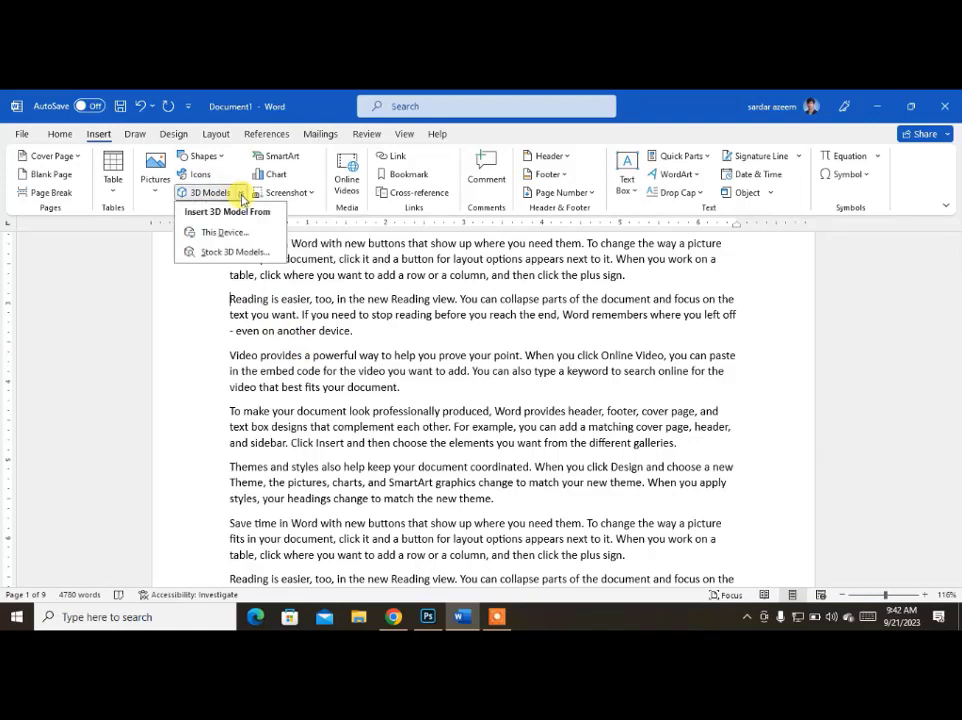
click(226, 258)
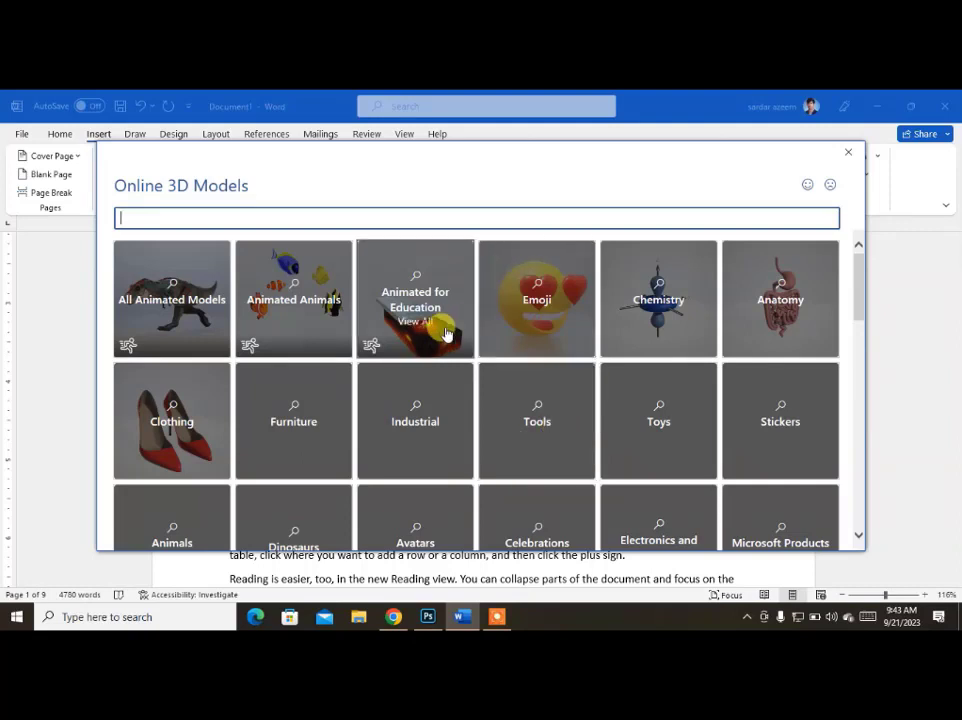
Look through the available categories of online 3D models, from animated models to medical.
scroll(432, 372, down, 2)
scroll(430, 372, up, 2)
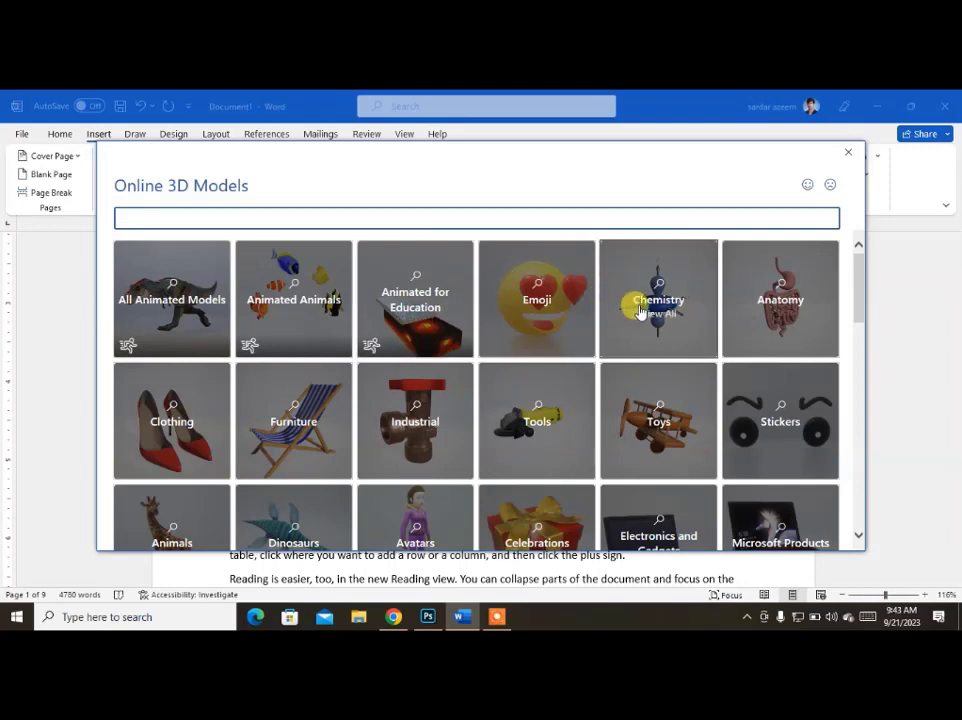
scroll(663, 420, down, 1)
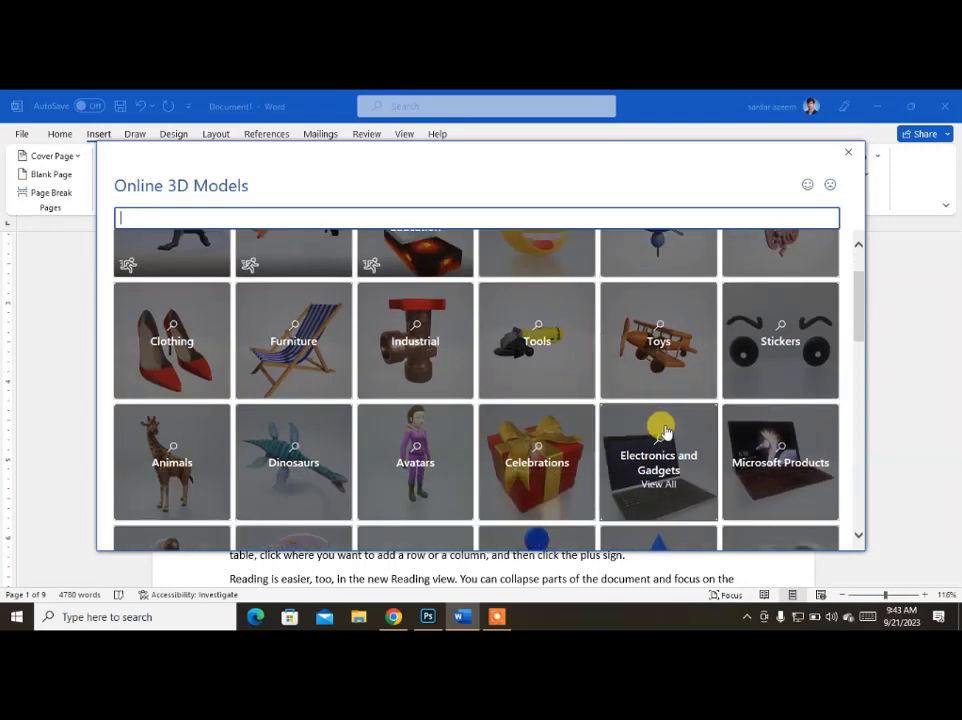
scroll(661, 428, down, 2)
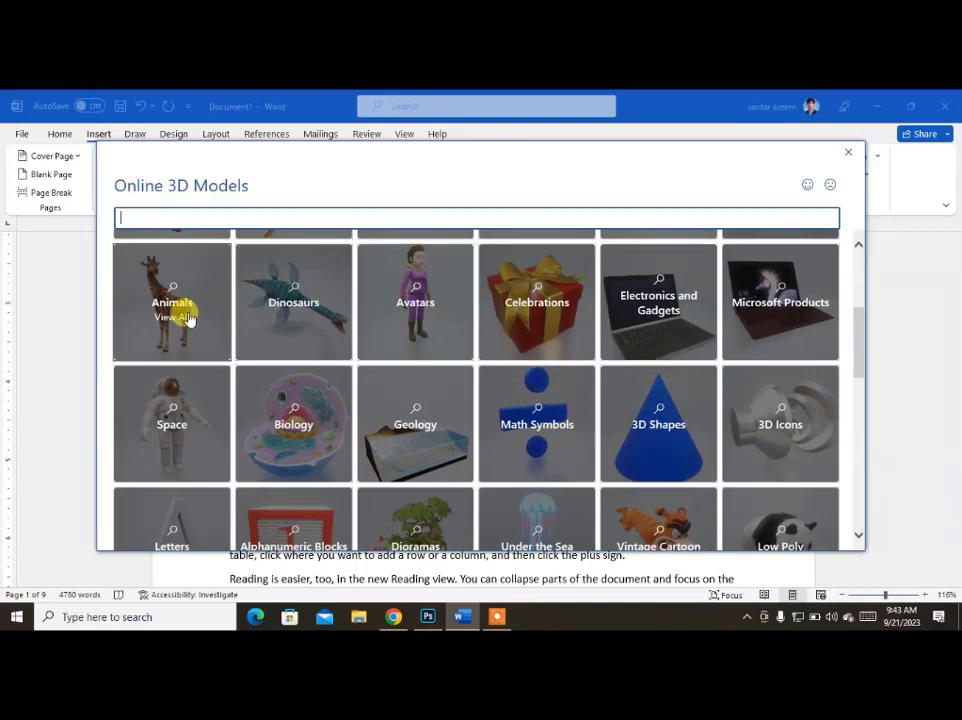
scroll(525, 385, down, 5)
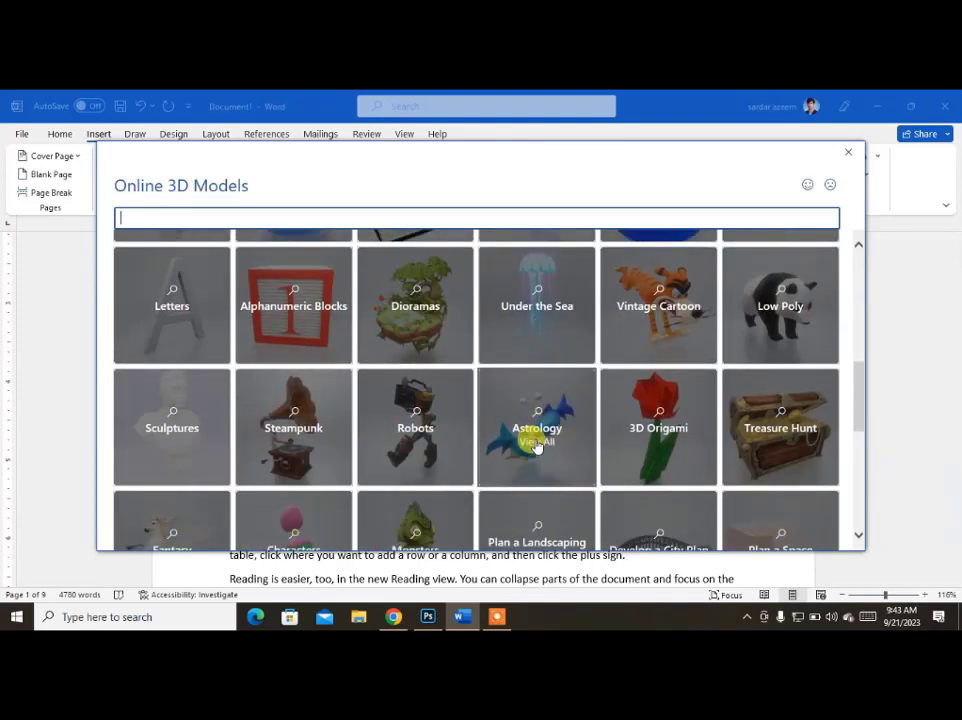
scroll(535, 445, down, 4)
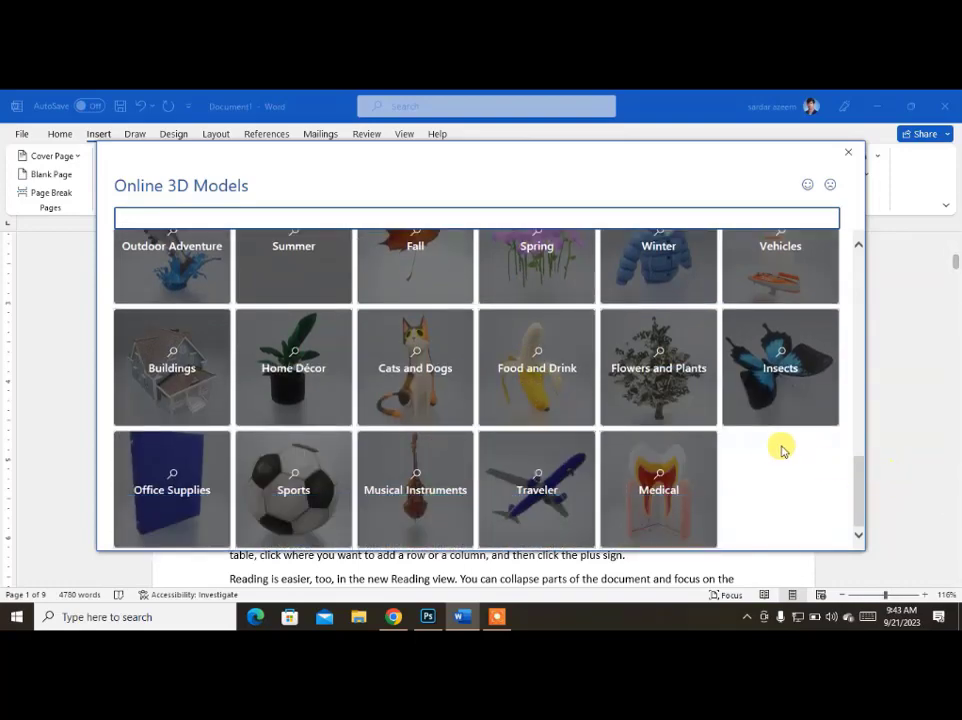
scroll(769, 451, up, 5)
scroll(769, 451, up, 5)
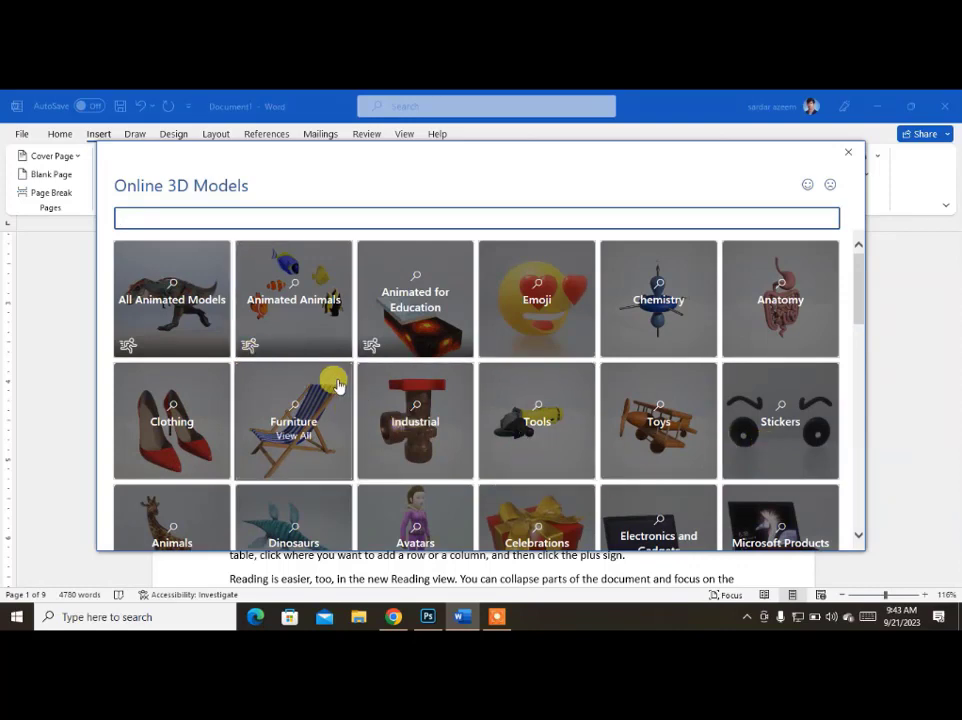
Insert the wooden gazebo 3D model from the Industrial category.
click(386, 398)
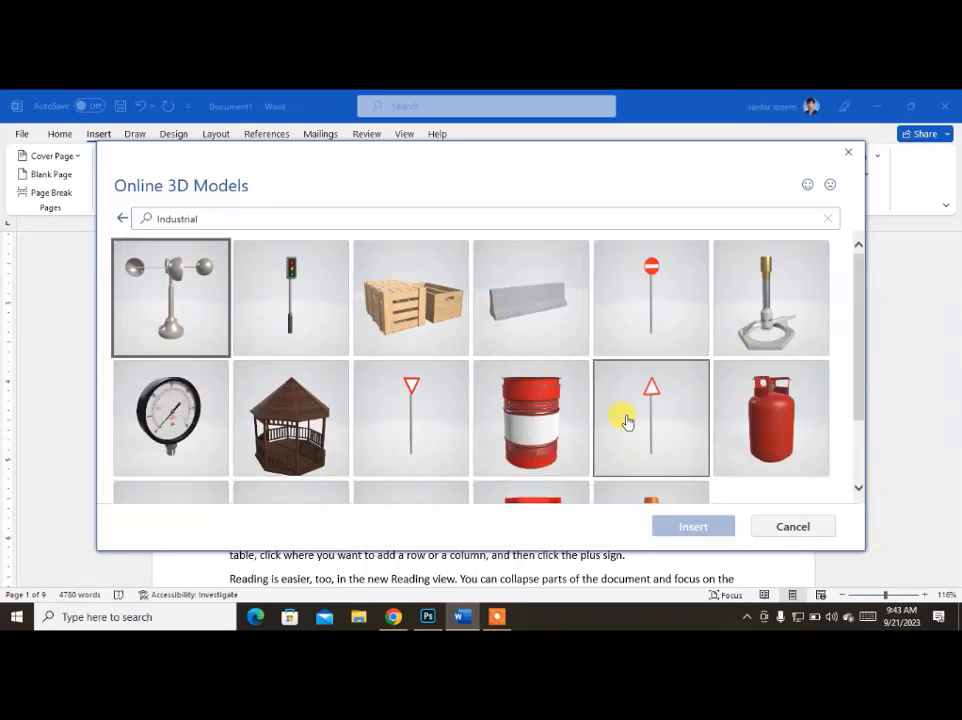
scroll(275, 372, down, 2)
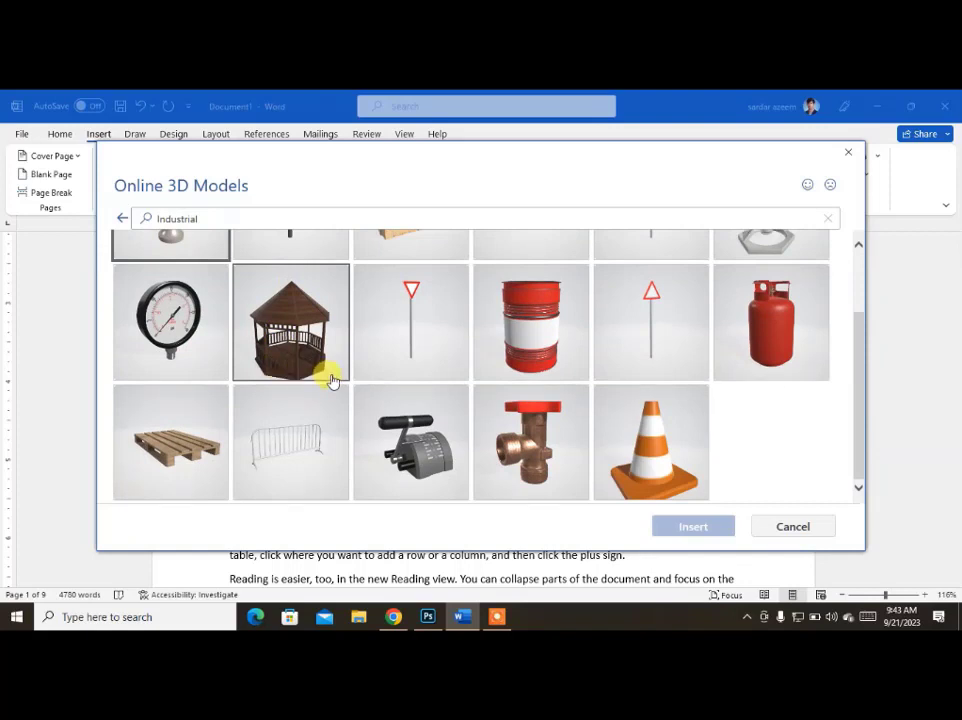
scroll(332, 378, up, 2)
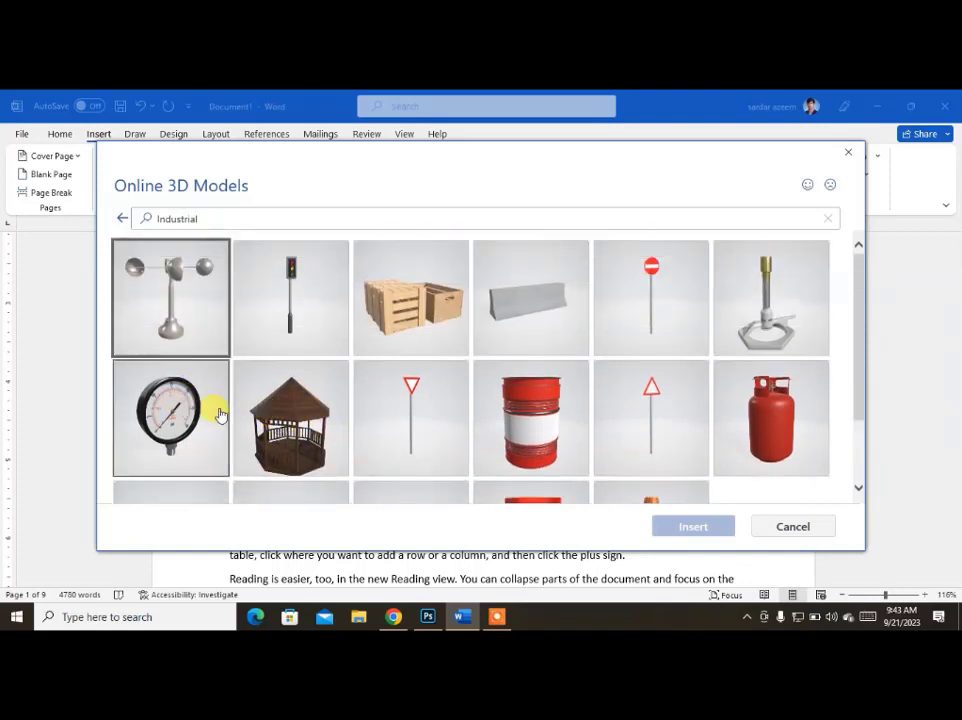
click(290, 418)
click(706, 537)
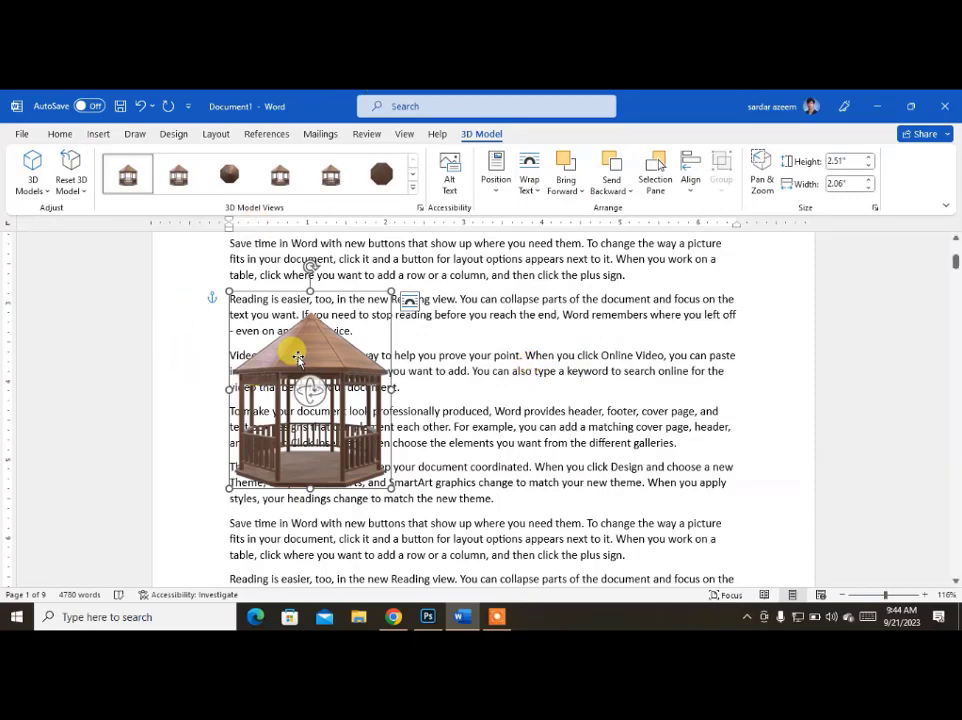
Move the gazebo model to the middle of the text and rotate it in 3D.
drag(298, 360, 492, 432)
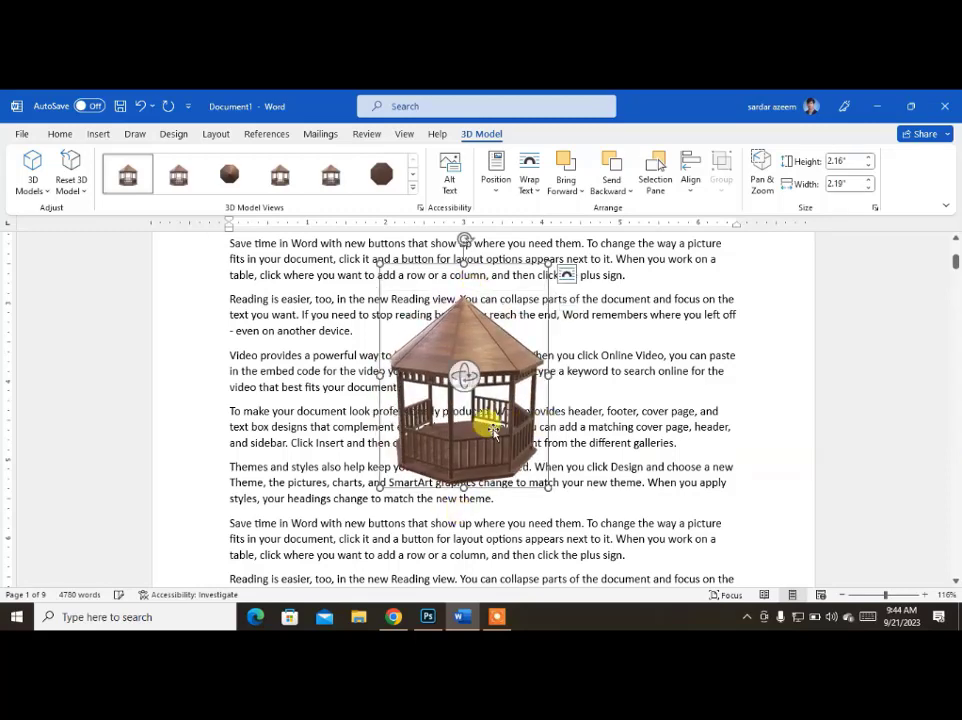
drag(464, 373, 432, 447)
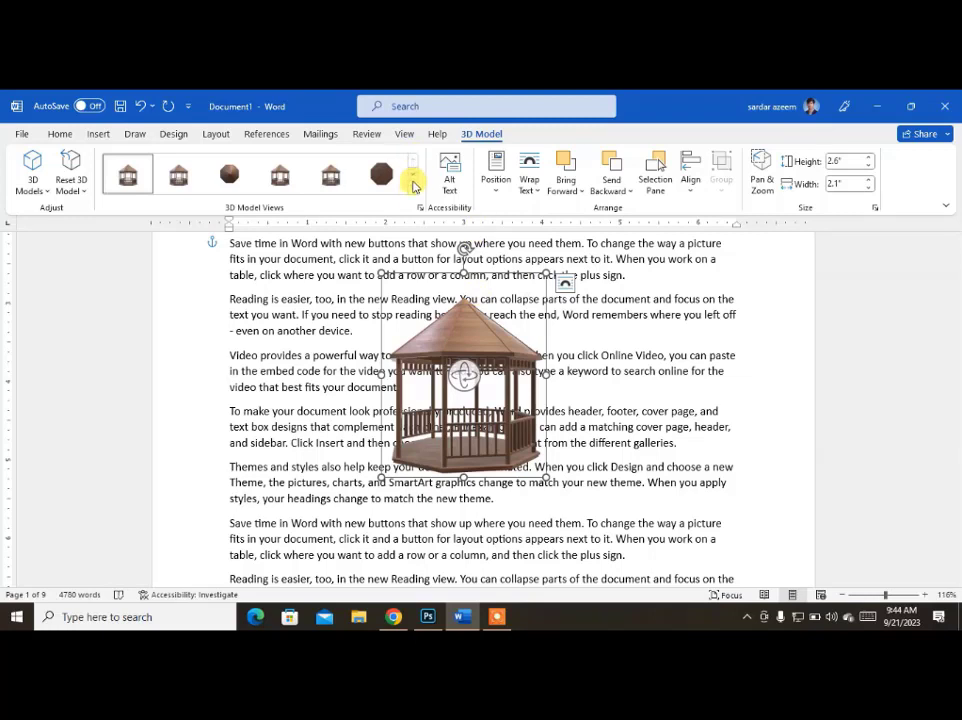
Try a preset view of the gazebo from below and settle on the fifth 3D model view in the second row.
click(412, 192)
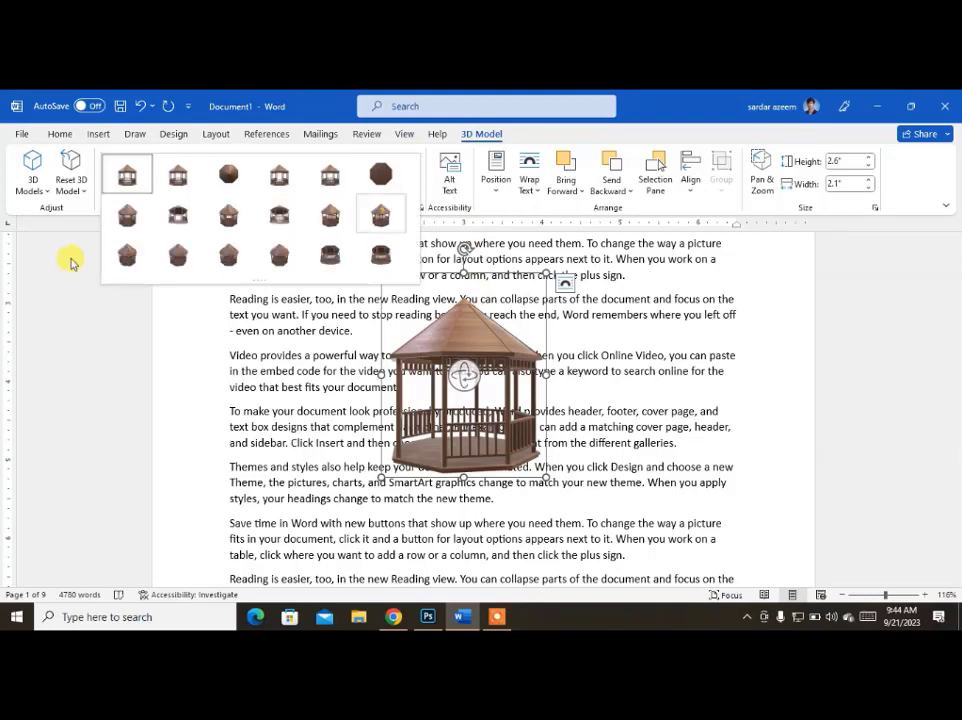
click(180, 212)
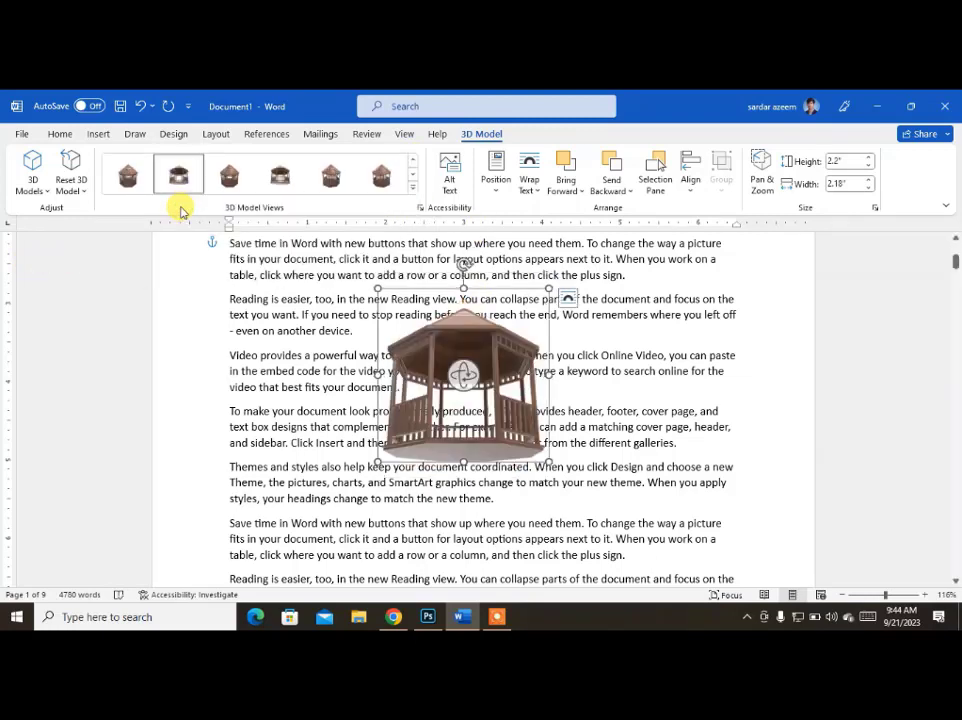
click(335, 180)
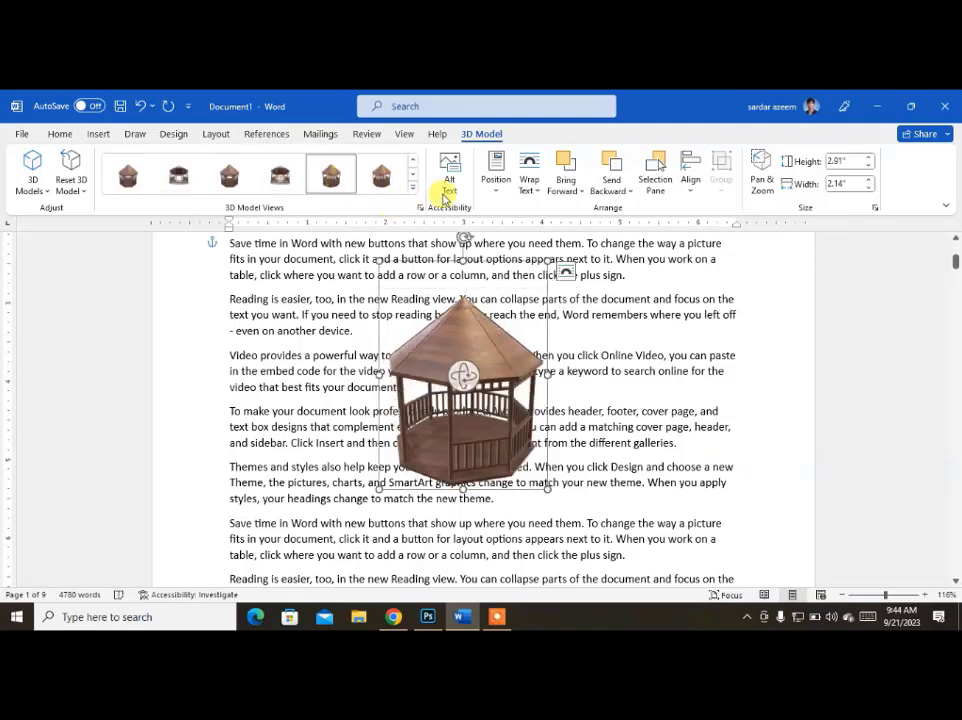
Make the text wrap around both sides of the gazebo model and move it to the right edge of the paragraphs.
click(535, 183)
click(556, 174)
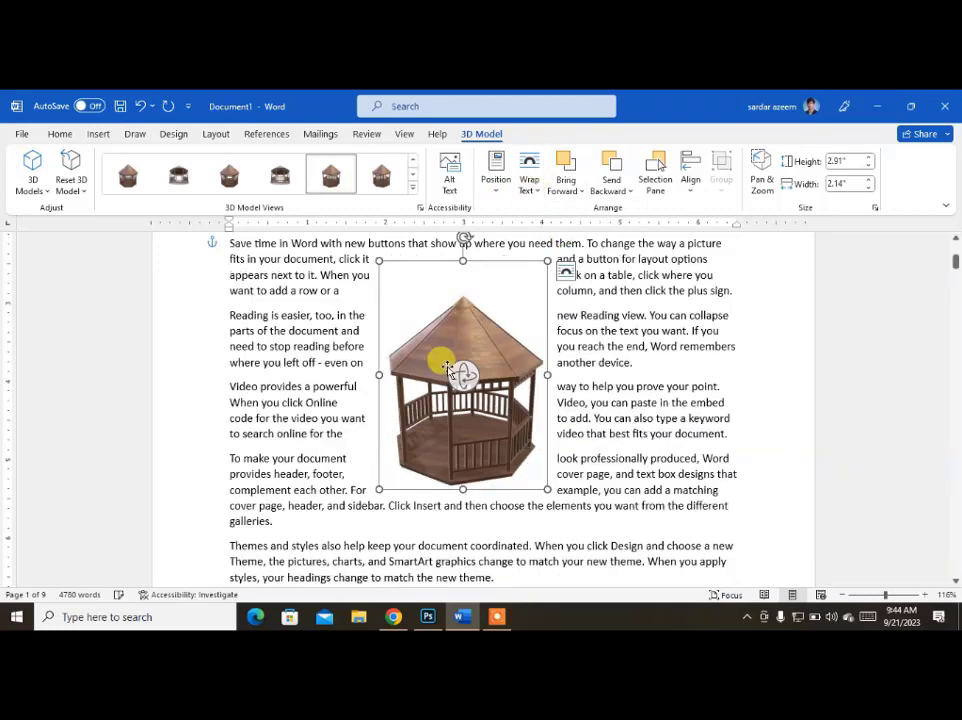
drag(450, 342, 627, 347)
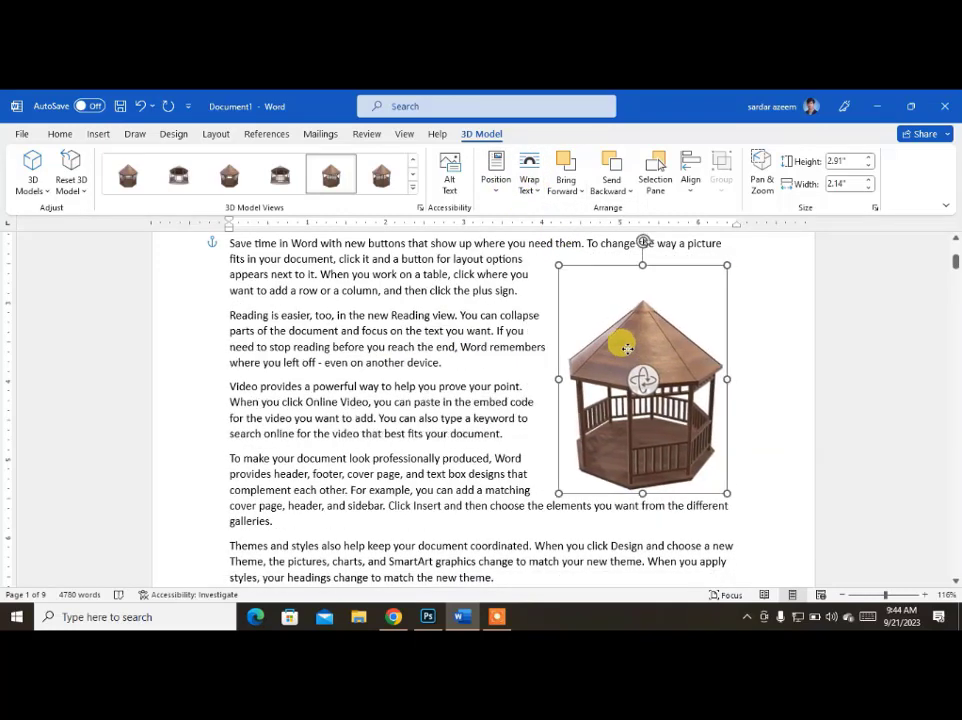
click(241, 416)
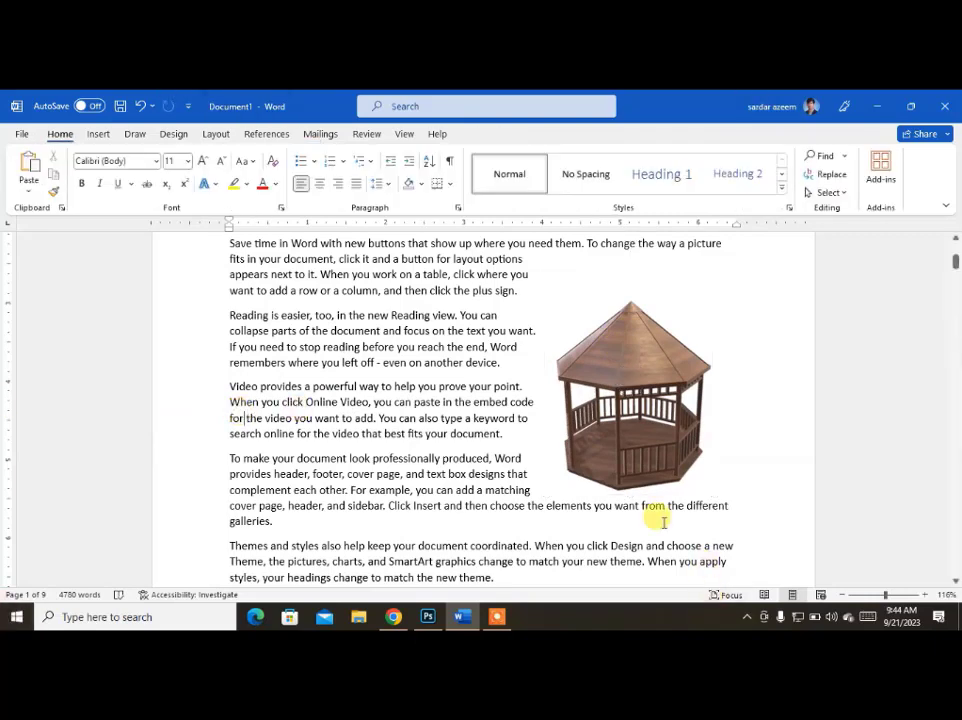
Delete the gazebo model and add a run of blank lines after the paragraph ending "even on another device.".
click(648, 374)
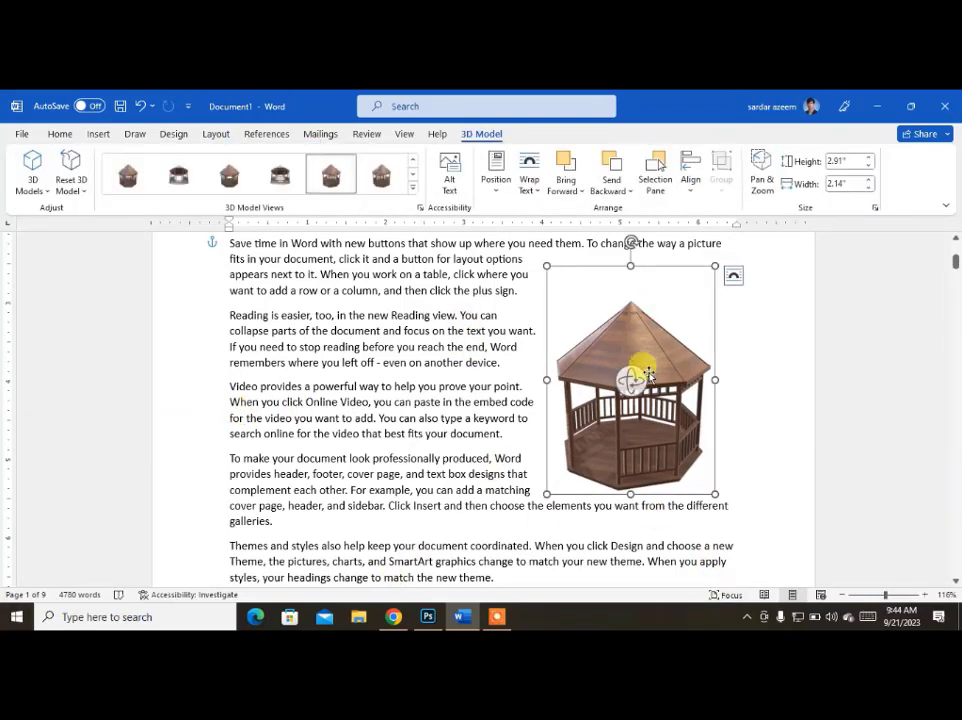
key(Delete)
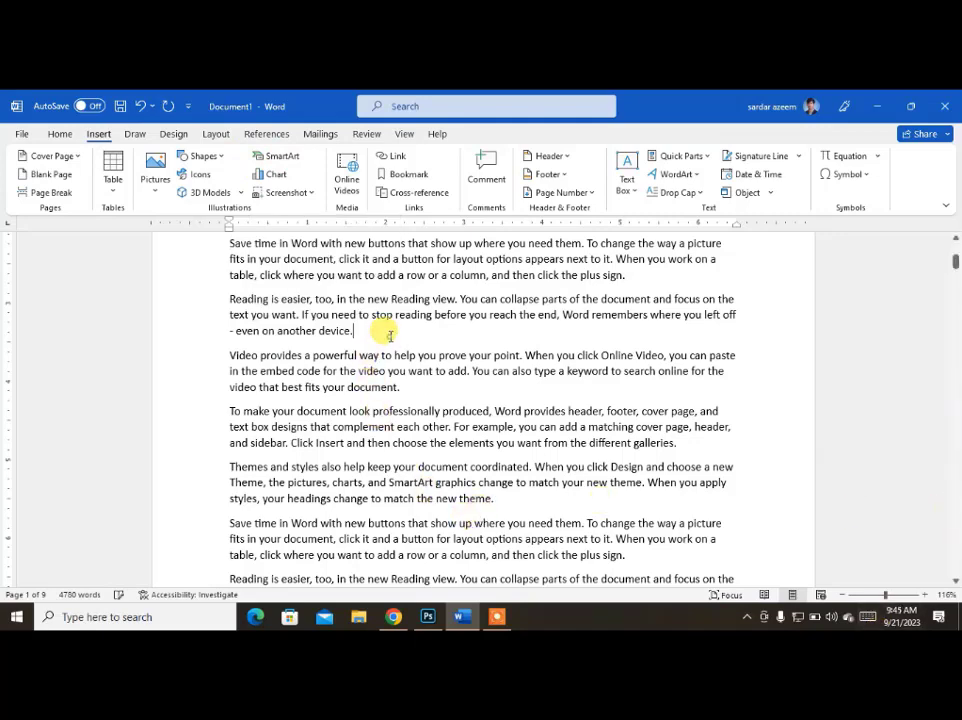
click(390, 335)
key(Return)
key(Return)
key(Return)
key(Return)
key(Return)
key(Return)
key(Return)
key(Return)
key(Return)
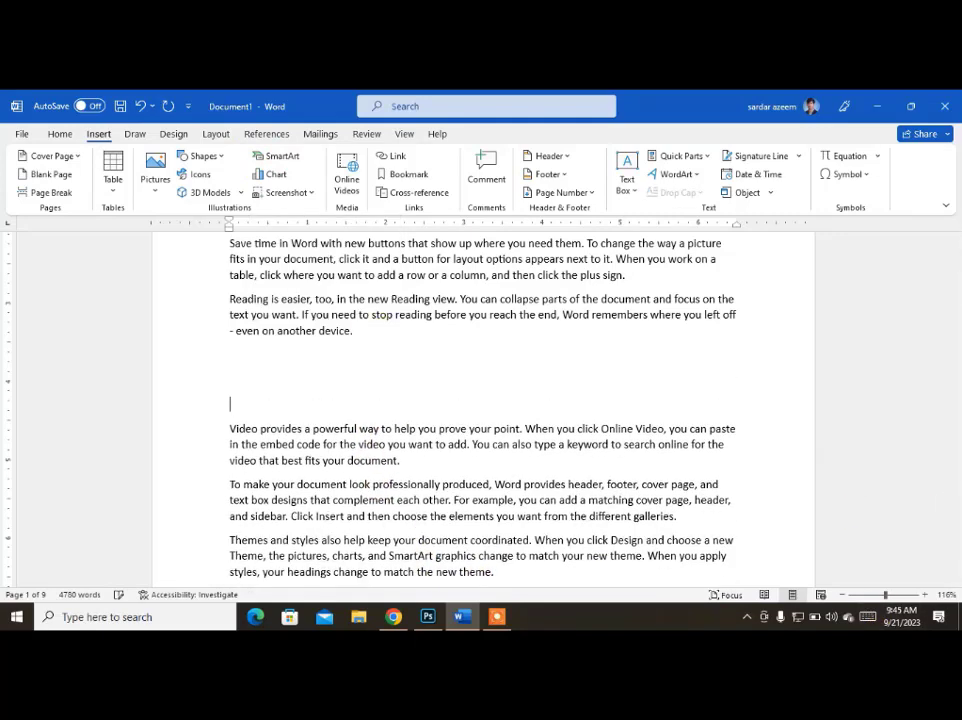
key(Return)
key(Return)
key(Return)
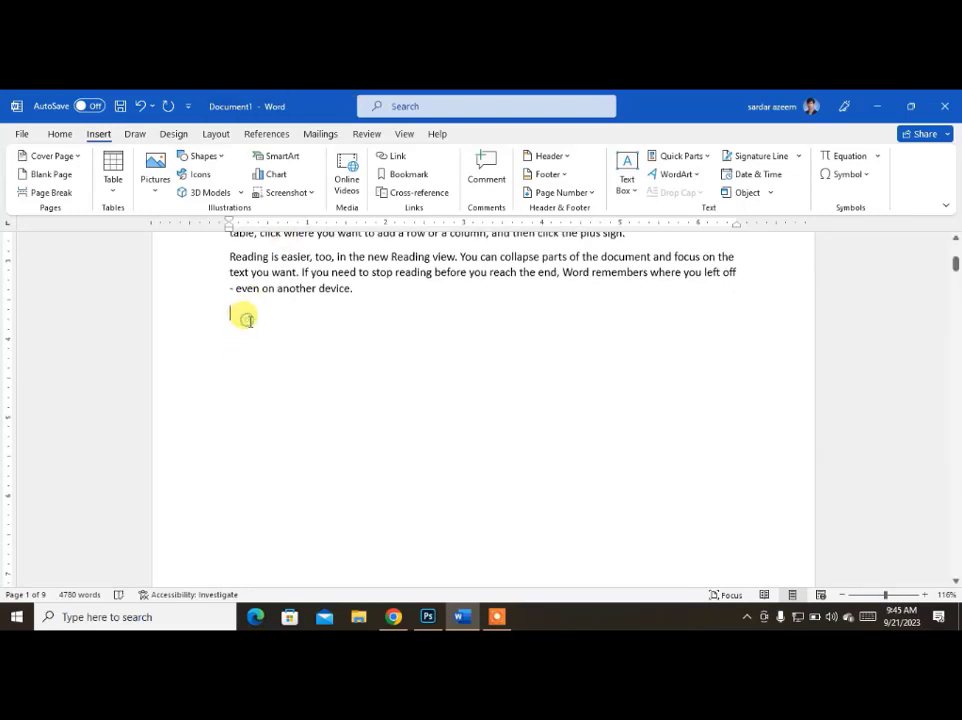
Look through the SmartArt layouts in the Process, Cycle, List, Hierarchy, Relationship, Matrix and Pyramid categories.
click(294, 162)
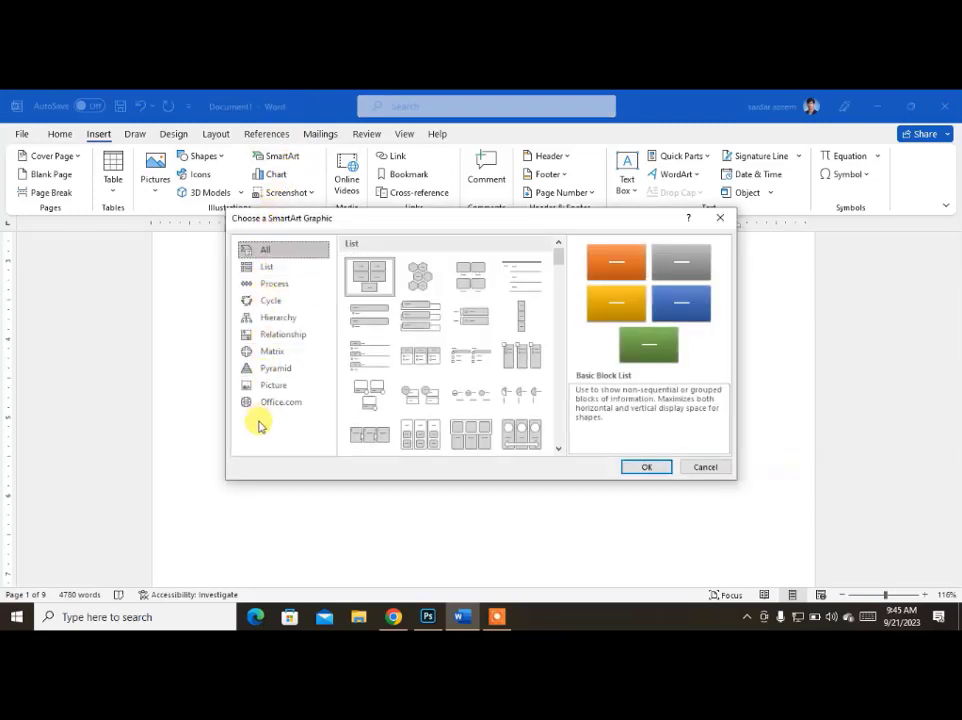
click(271, 285)
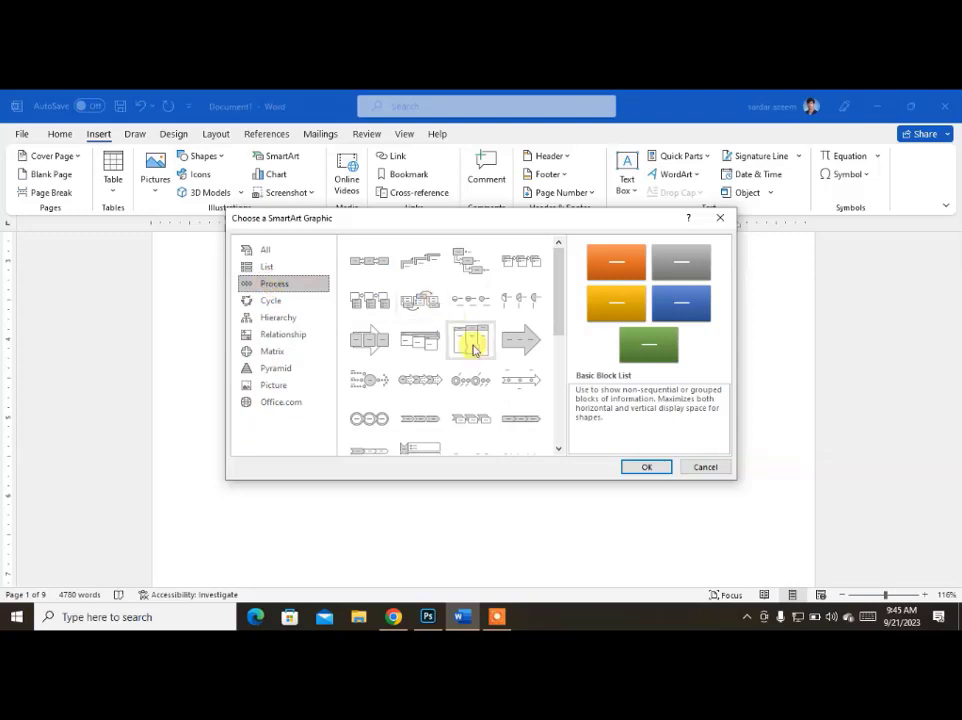
scroll(489, 395, down, 5)
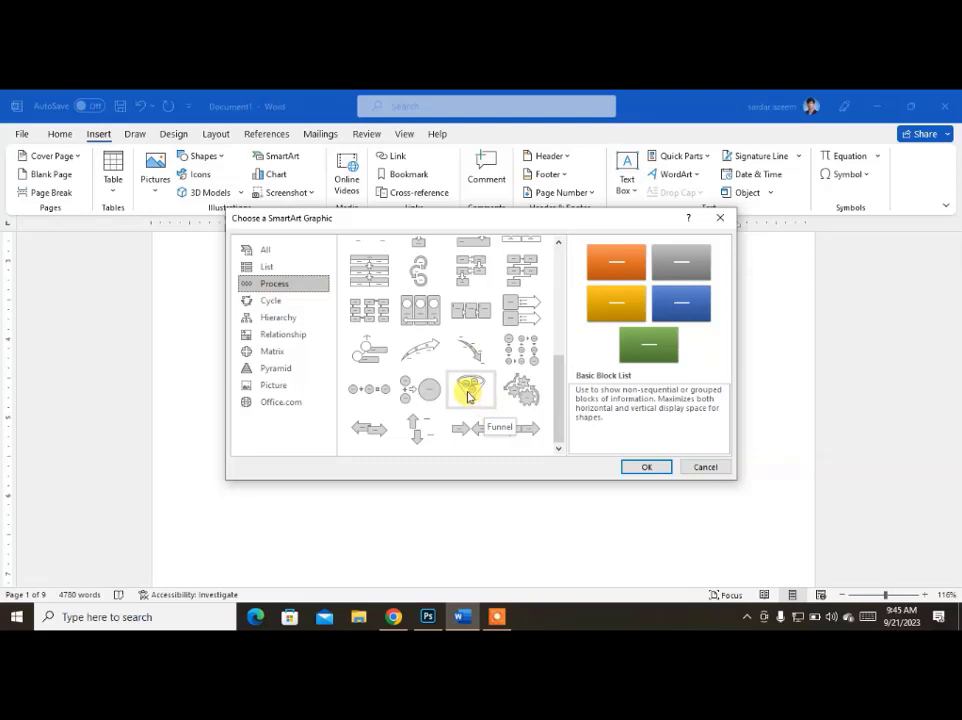
scroll(467, 396, up, 5)
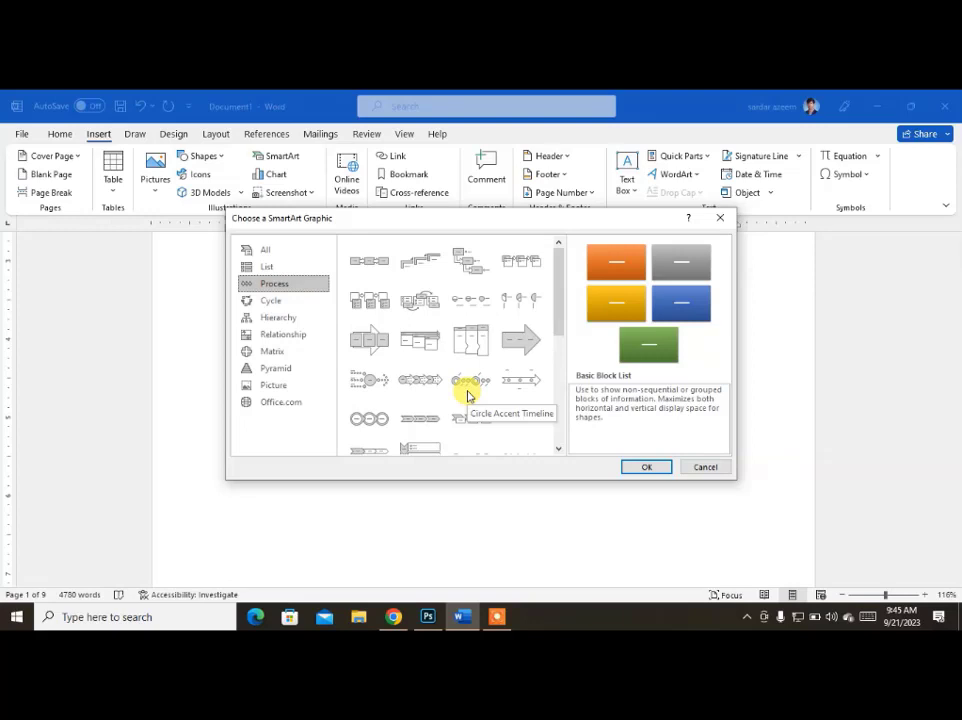
click(265, 300)
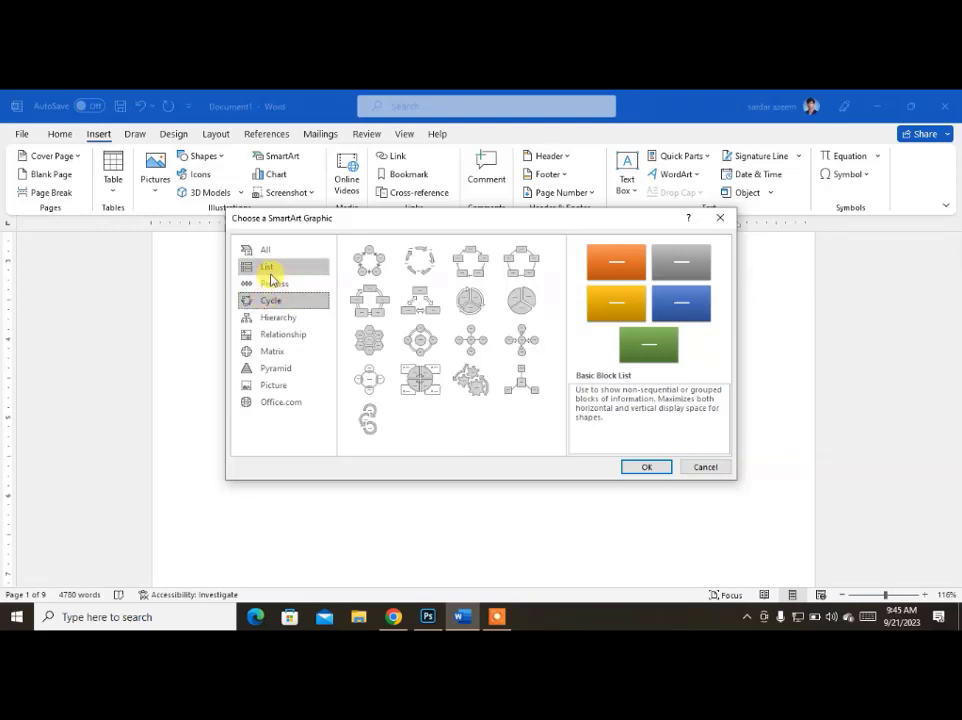
click(268, 267)
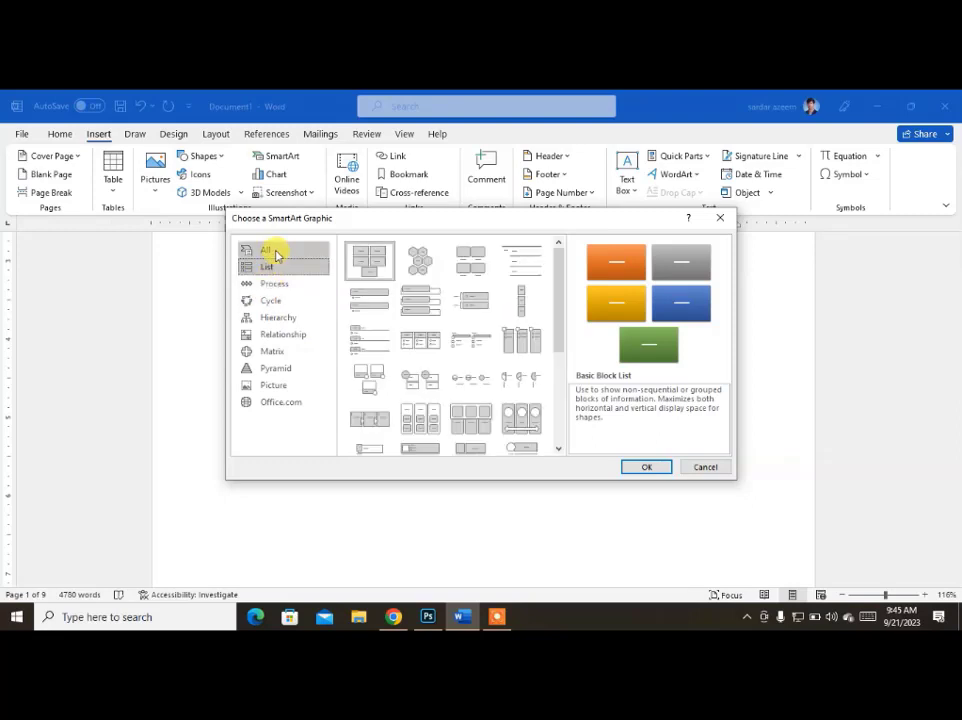
click(268, 320)
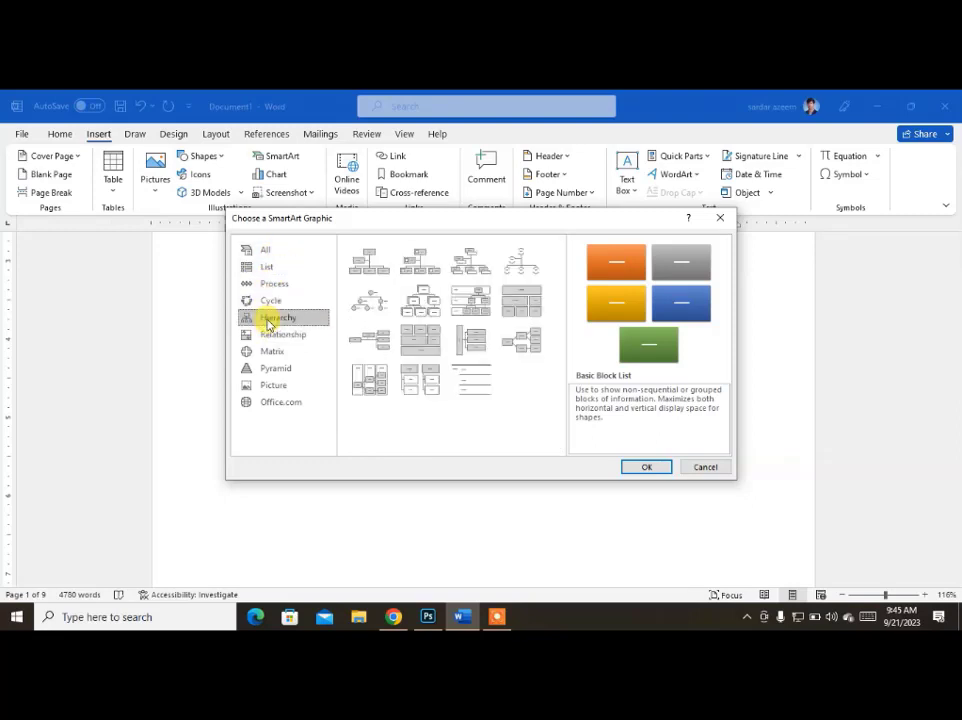
click(273, 338)
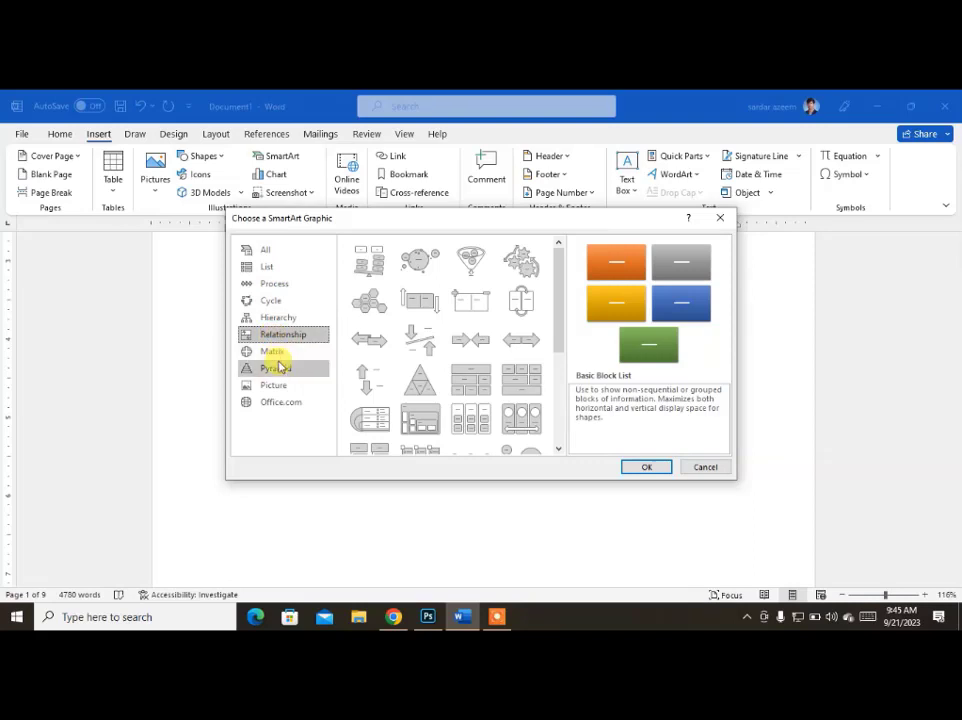
click(273, 353)
click(277, 369)
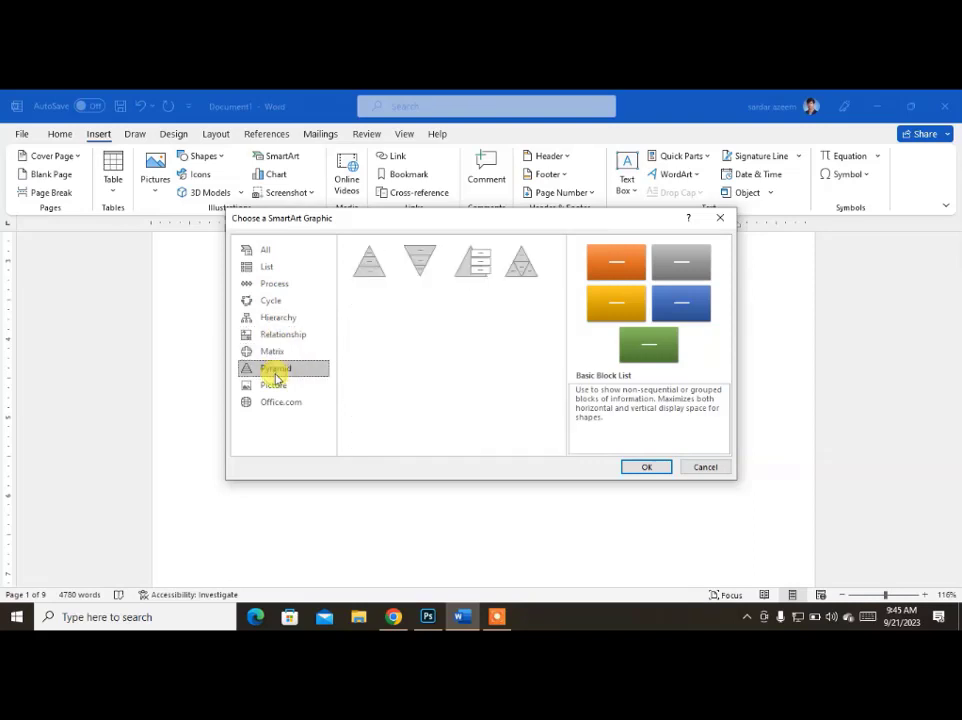
Insert an Organization Chart SmartArt graphic from the Hierarchy category in the blank space.
click(268, 319)
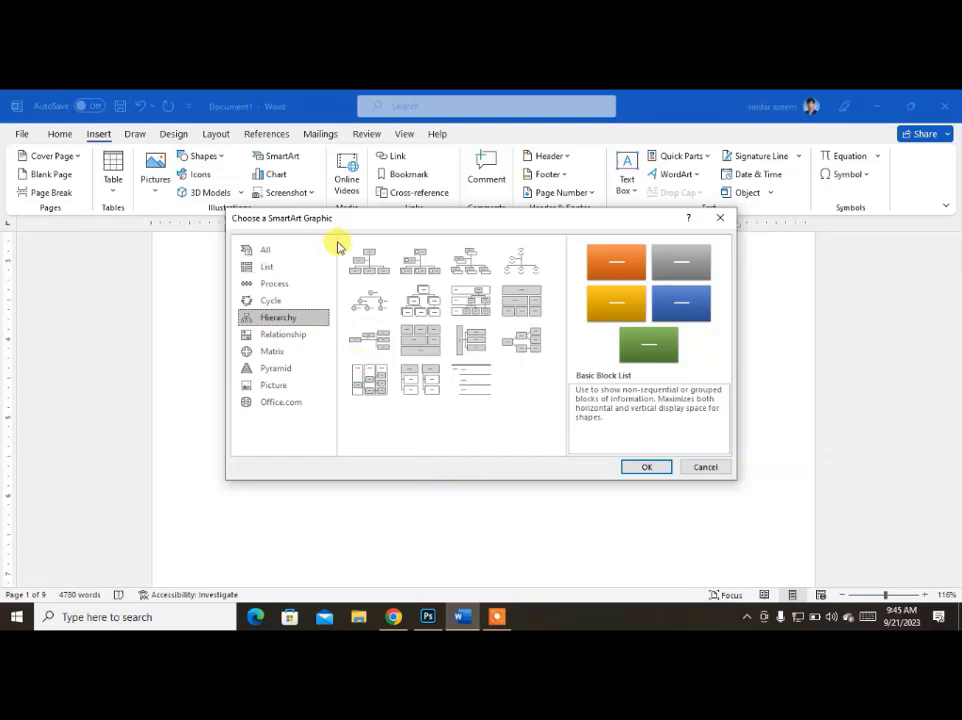
click(366, 268)
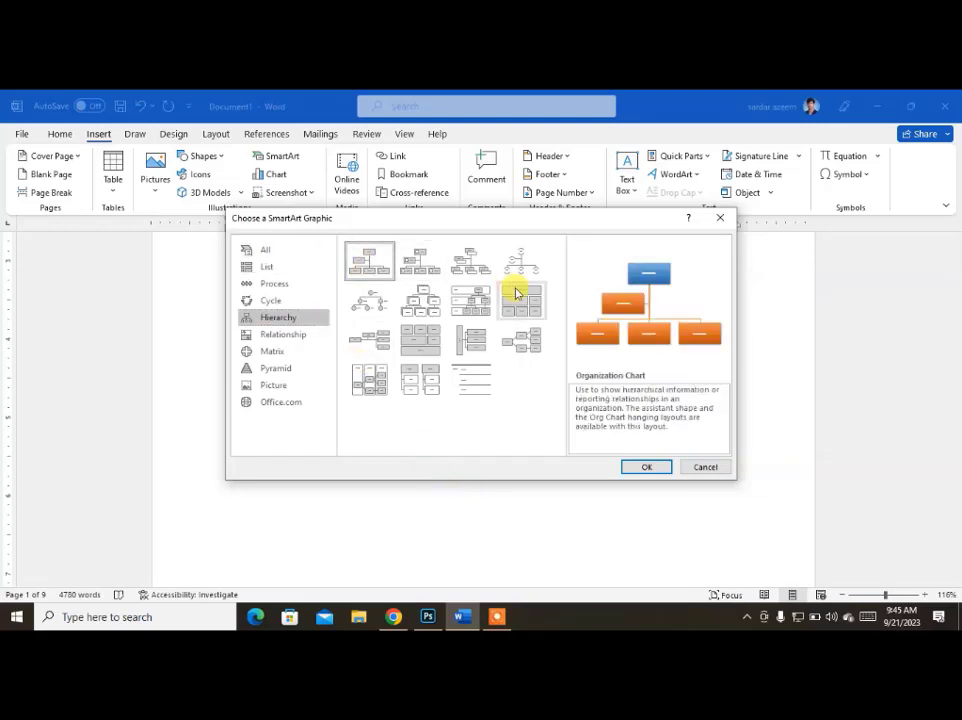
click(648, 467)
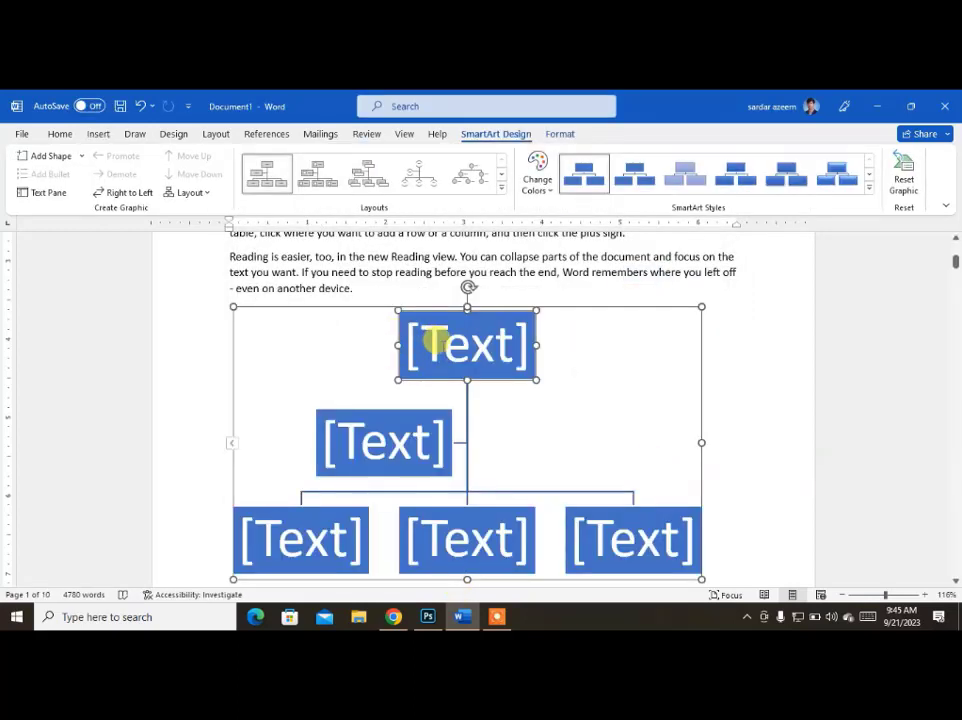
Label the top box of the organization chart MD.
click(462, 350)
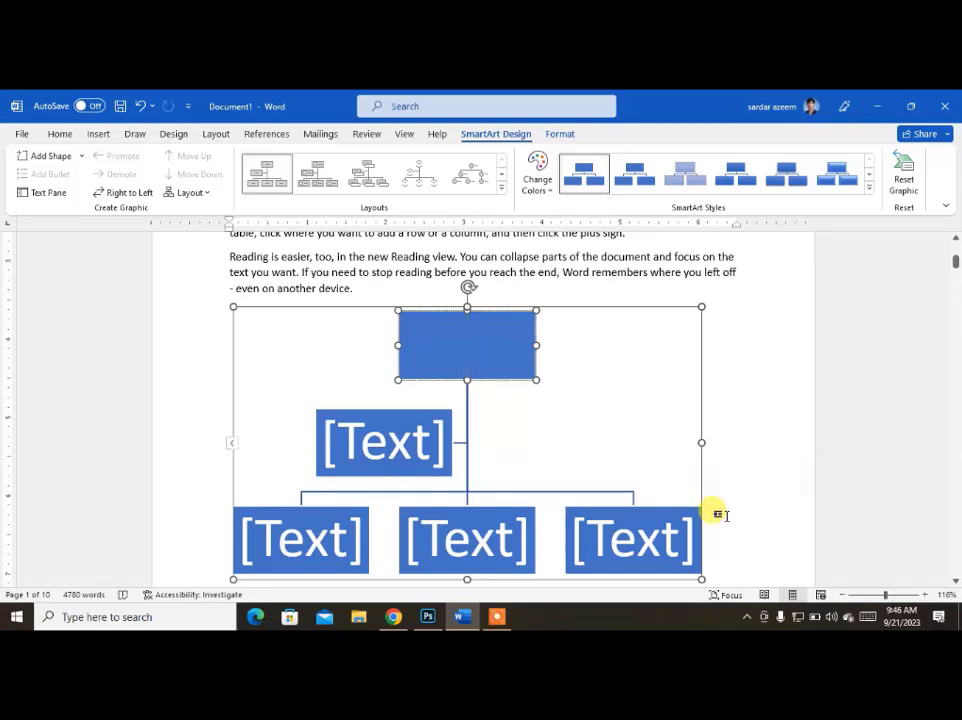
text(MD)
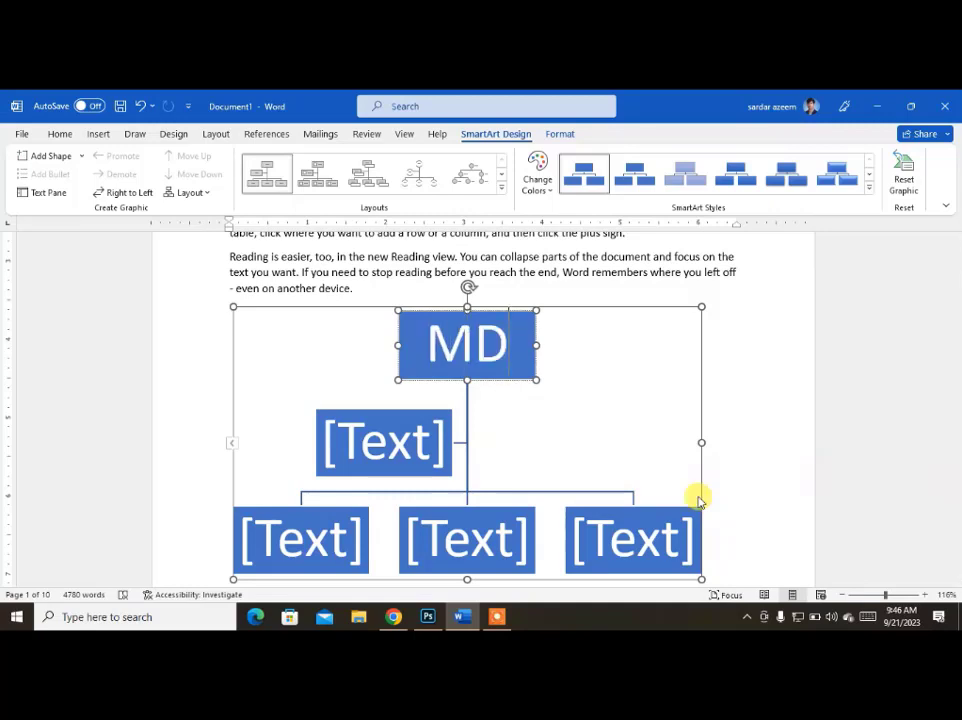